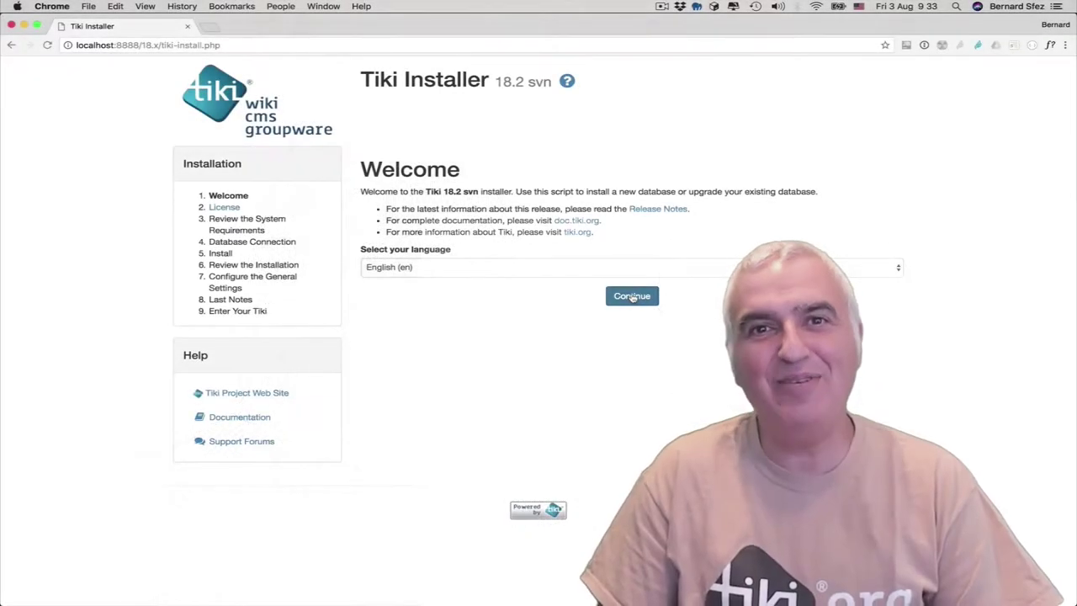
- Continue past the Welcome and License steps through the installer to the Last Notes page
left_click(632, 297)
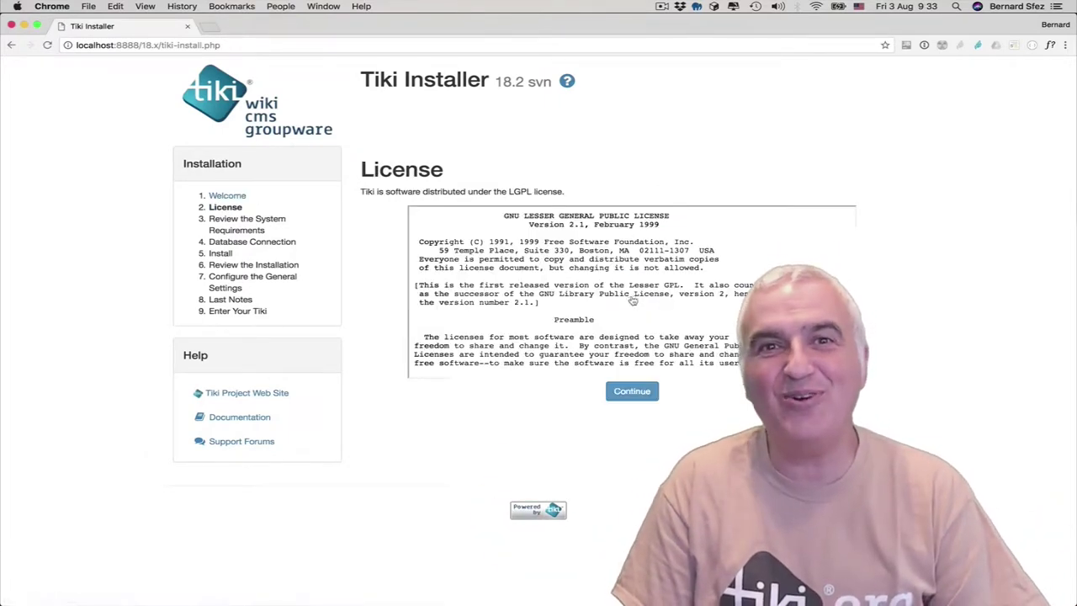
left_click(628, 392)
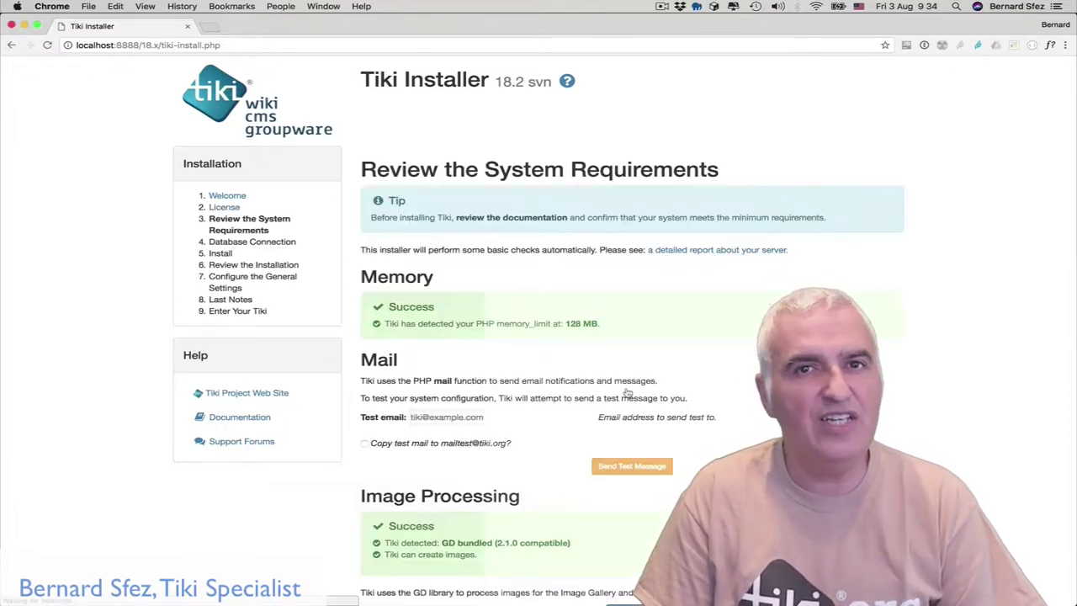
scroll(630, 387, "down", 2)
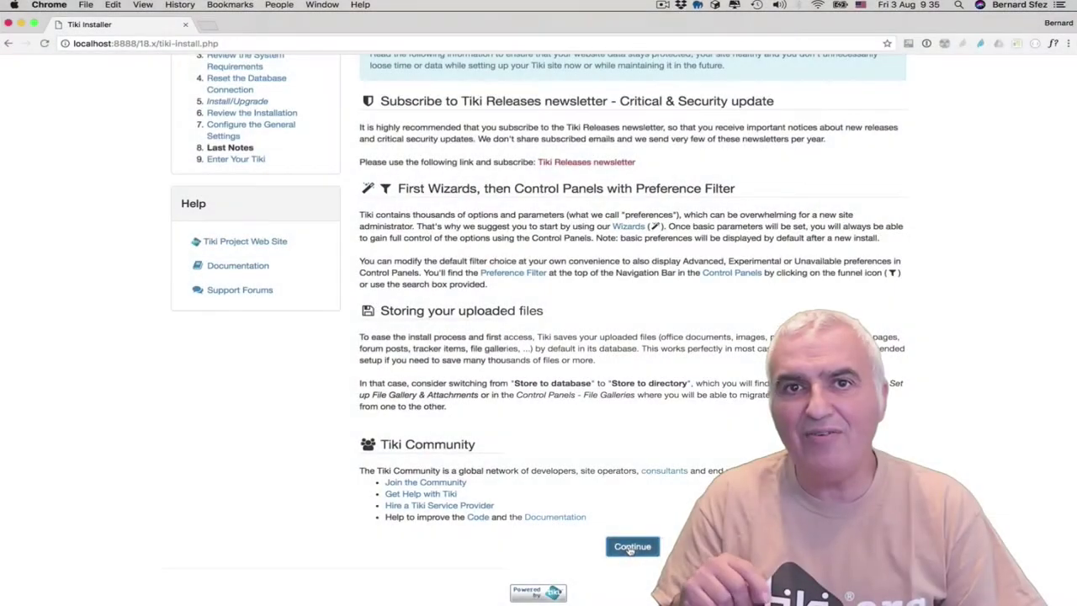
- Finish the install, enter Tiki with the installer unlocked, and save a new admin password
left_click(631, 546)
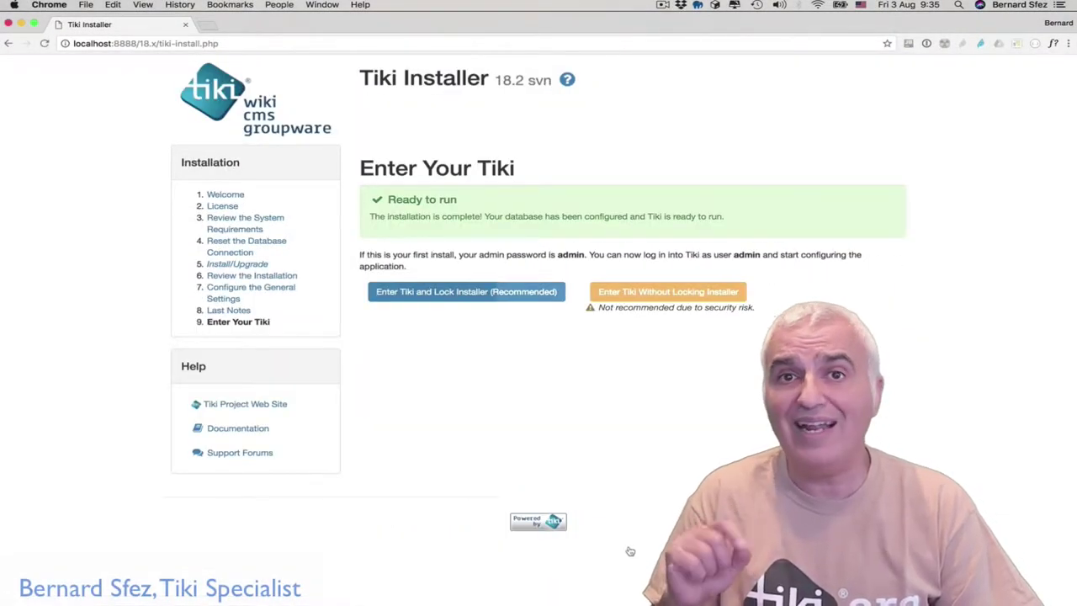
left_click(673, 299)
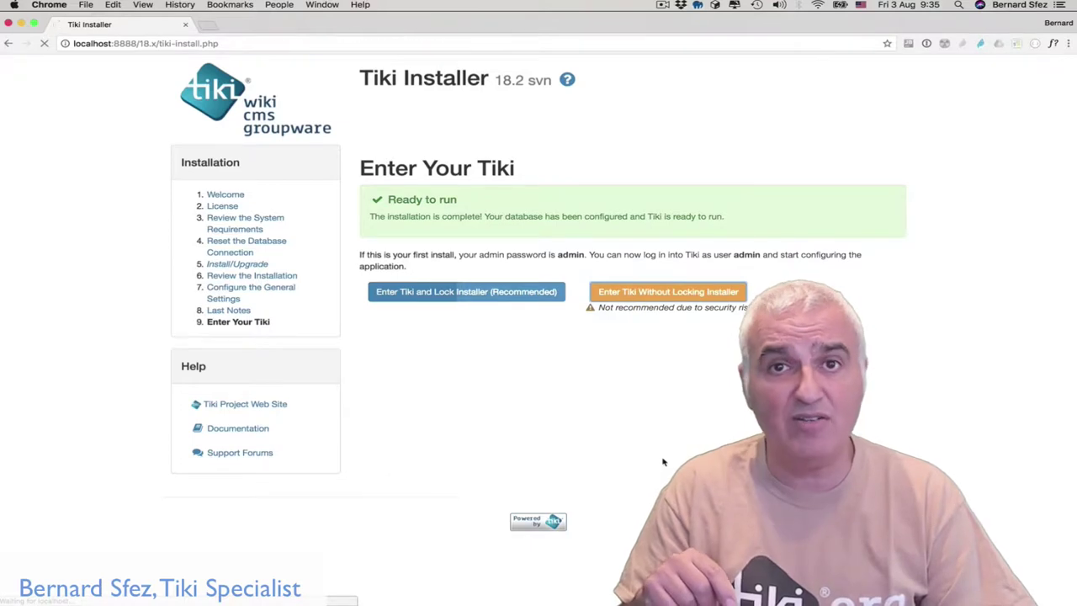
left_click(578, 324)
type("12345")
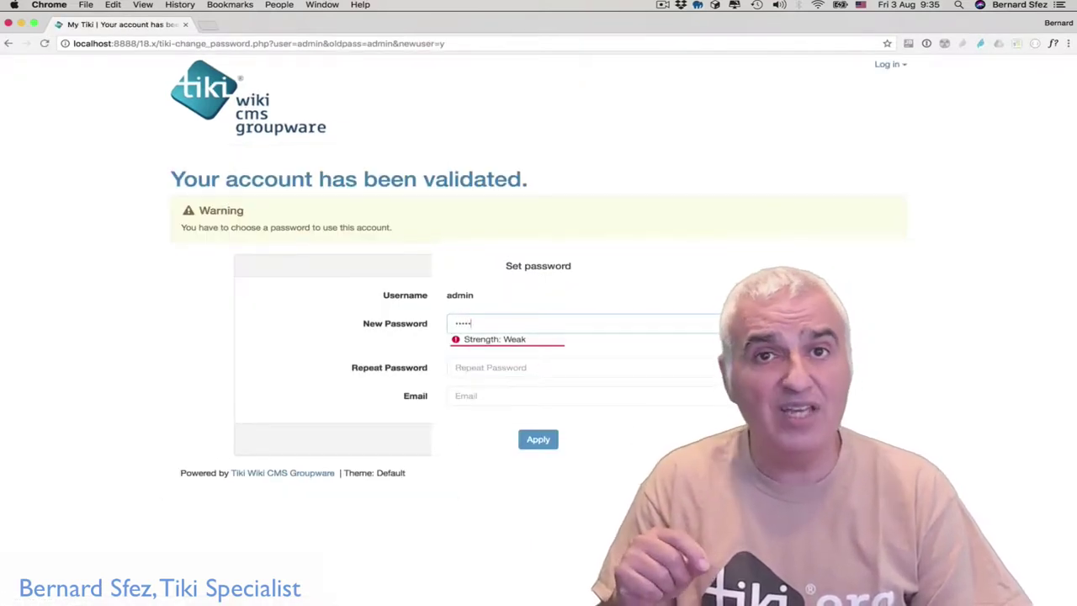
key("Tab")
type("12345")
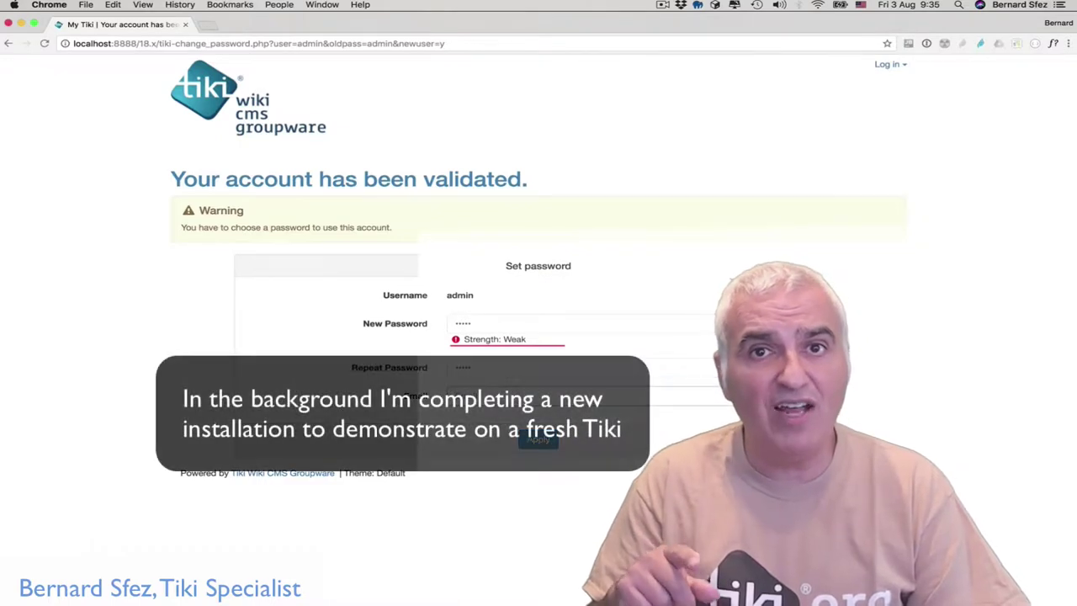
key("Tab")
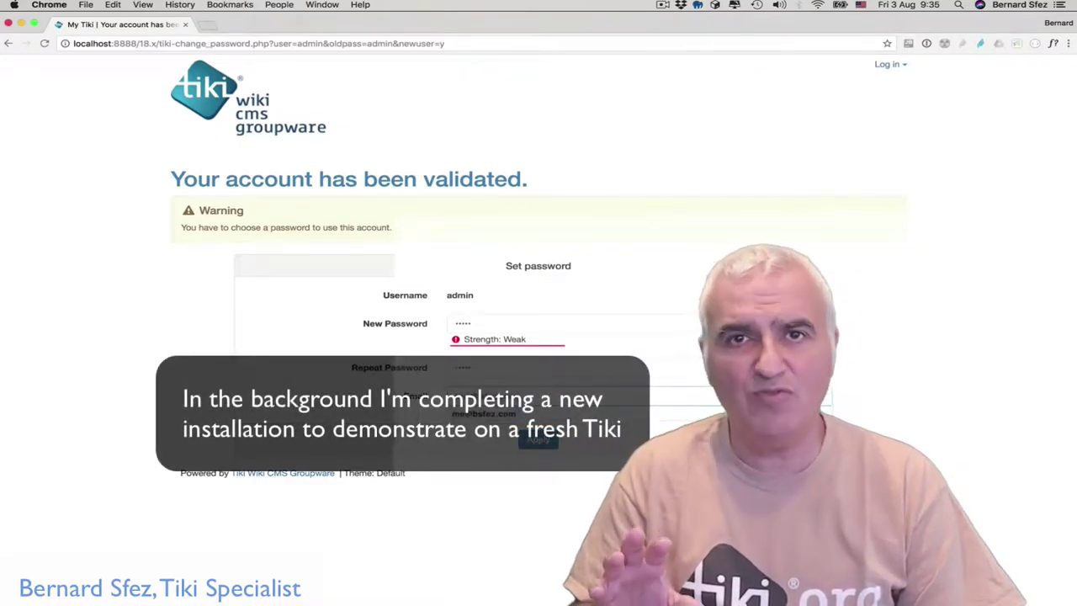
left_click(539, 451)
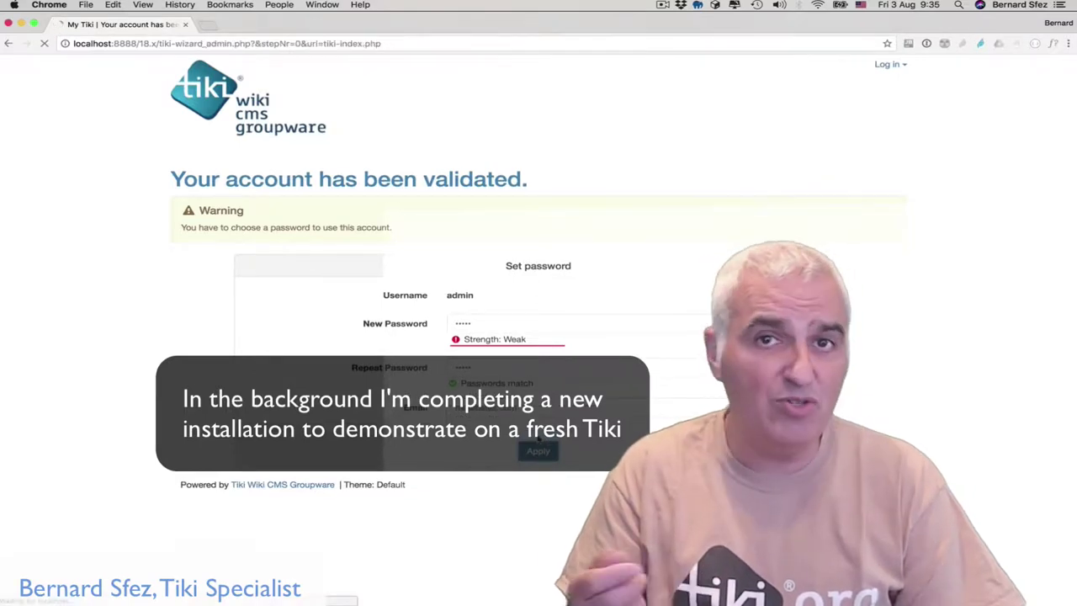
scroll(539, 438, "down", 2)
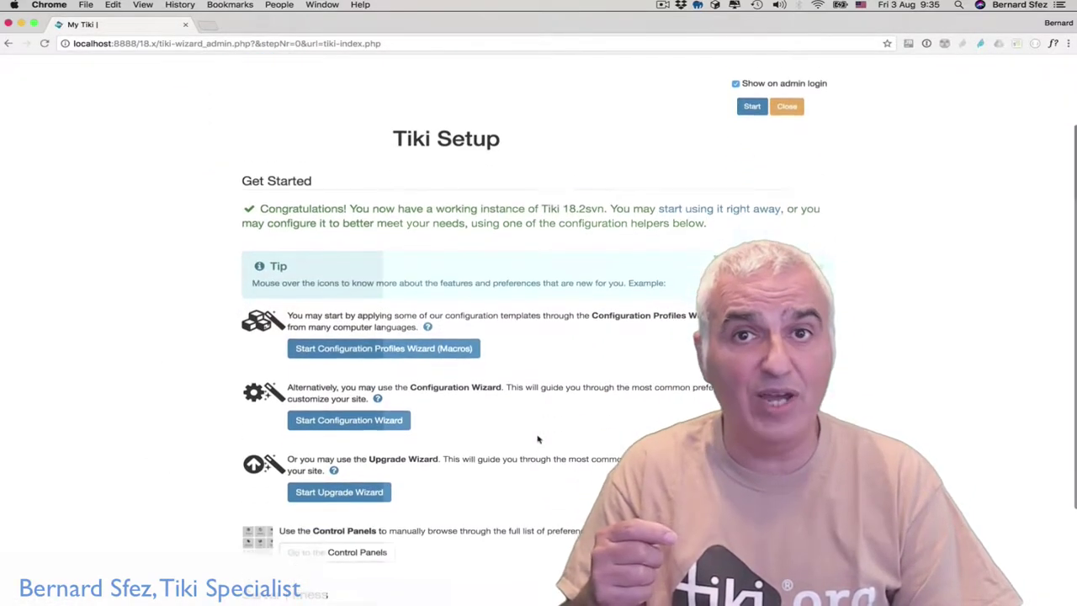
- Close the Tiki Setup wizard to reach the HomePage with its Congratulations message
left_click(784, 82)
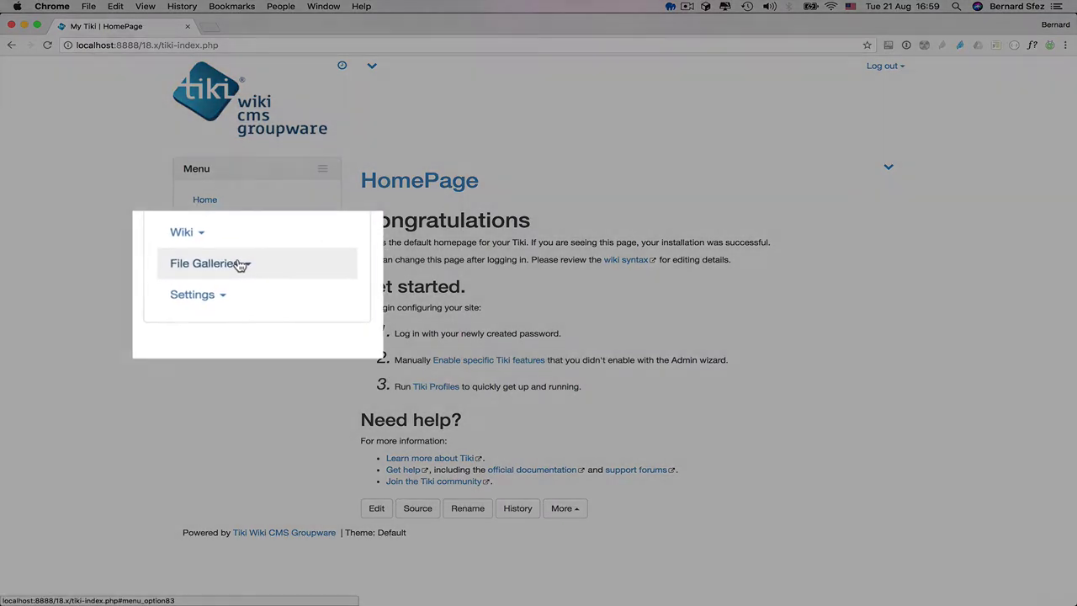
- Expand File Galleries in the side menu and open the empty List Galleries page
left_click(261, 270)
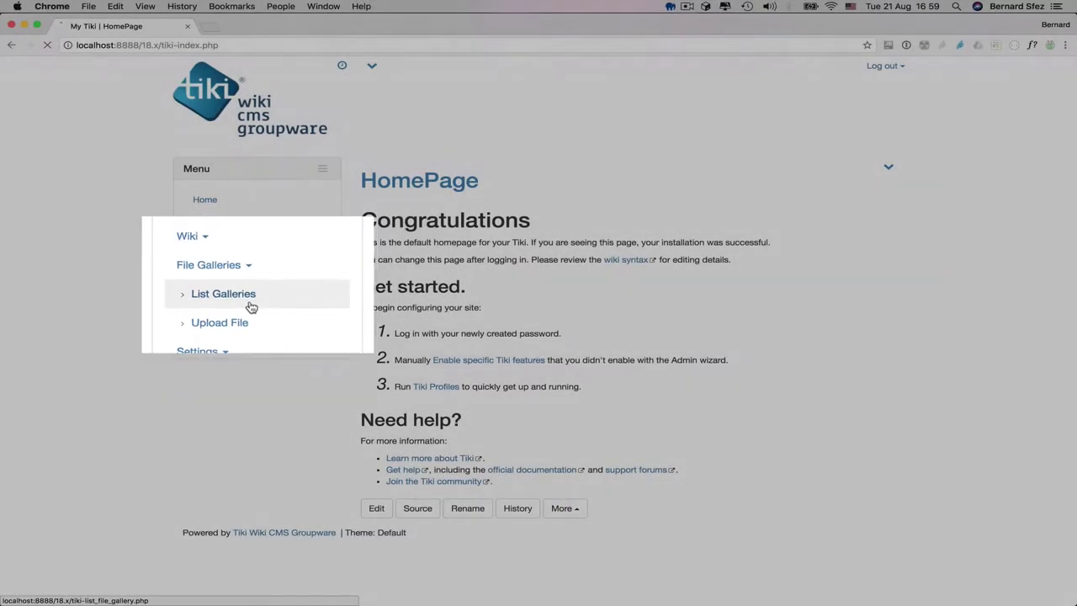
left_click(250, 298)
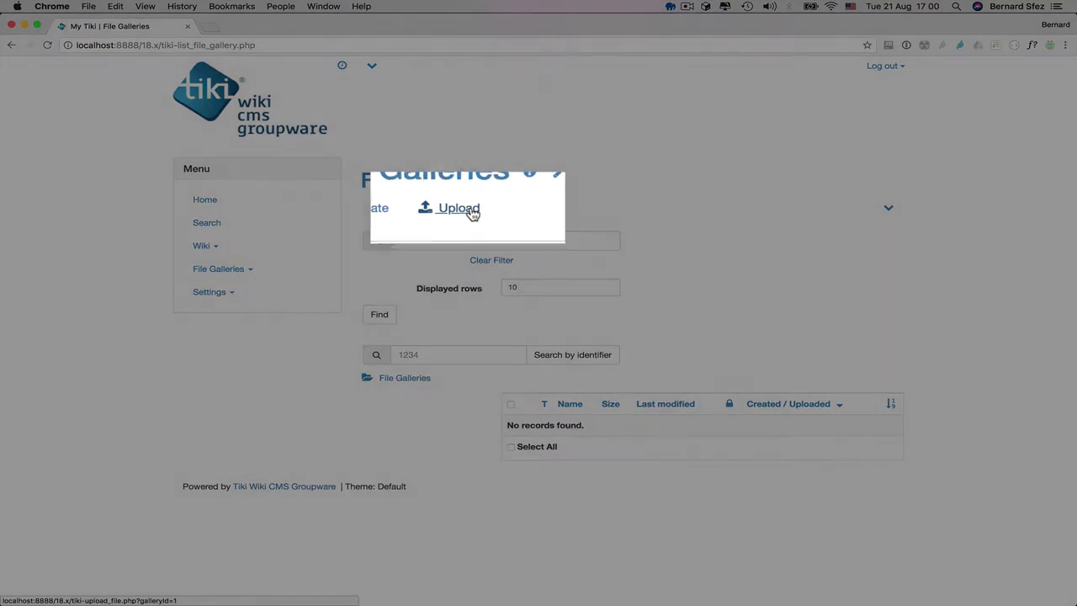
- Upload Fosdem_2018-1.jpg and browse the gallery to see the new 1.56 MB file
left_click(472, 214)
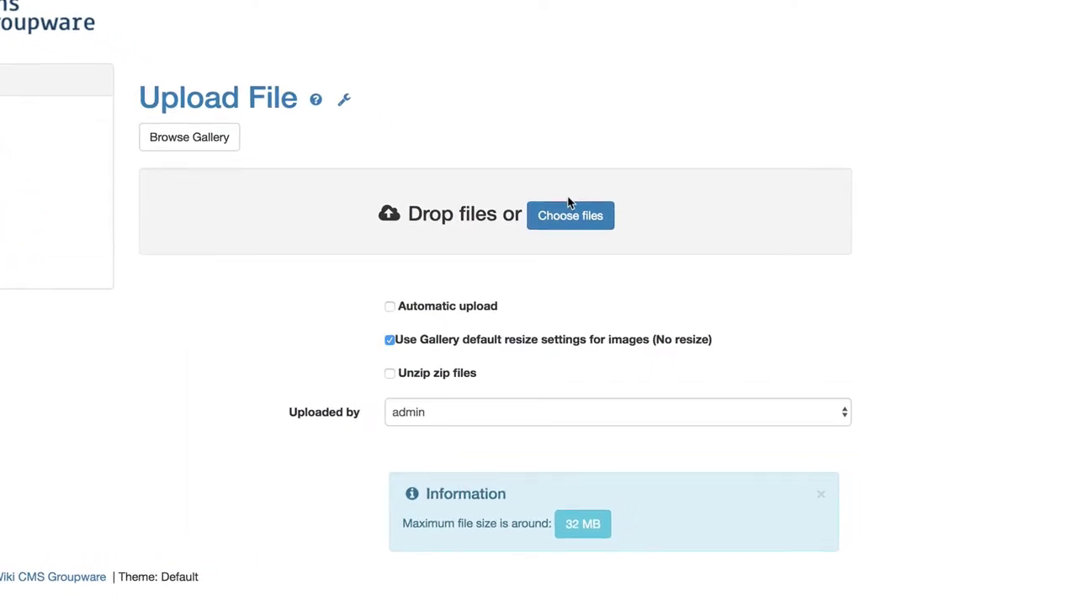
left_click(570, 211)
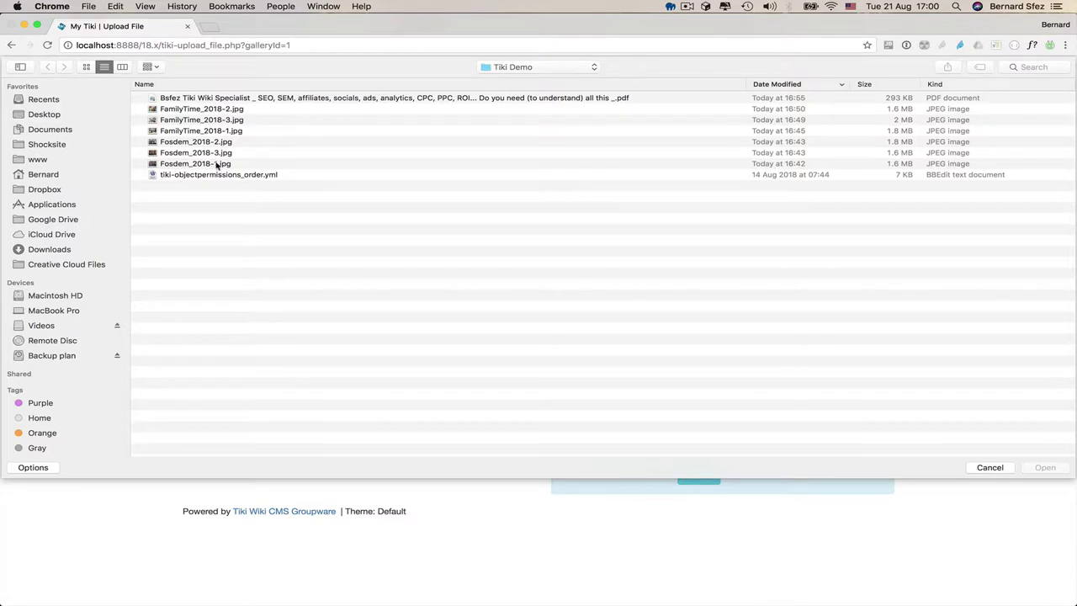
double_click(215, 164)
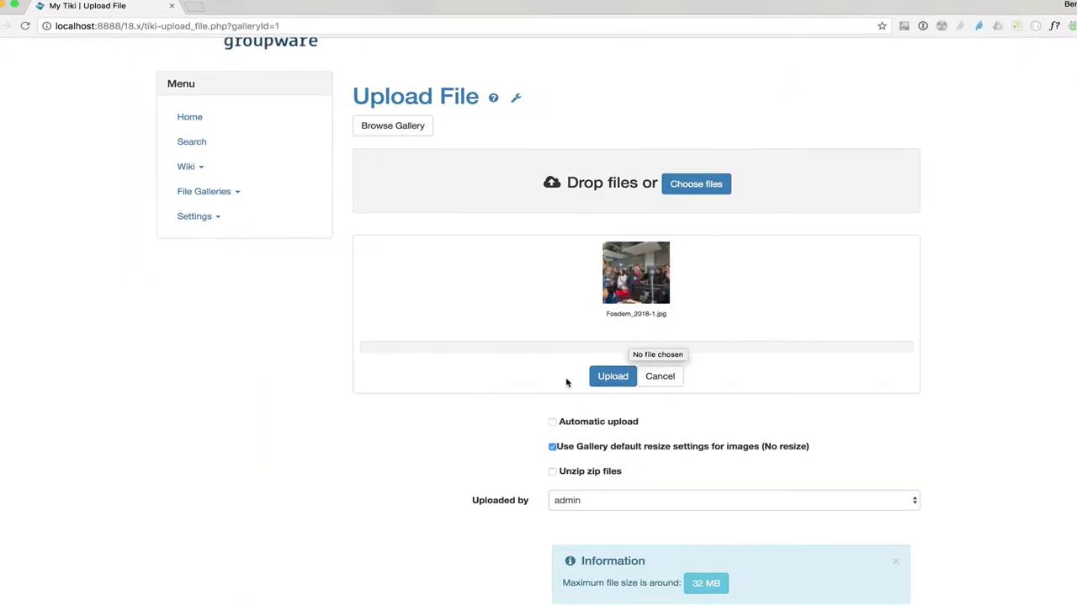
left_click(612, 377)
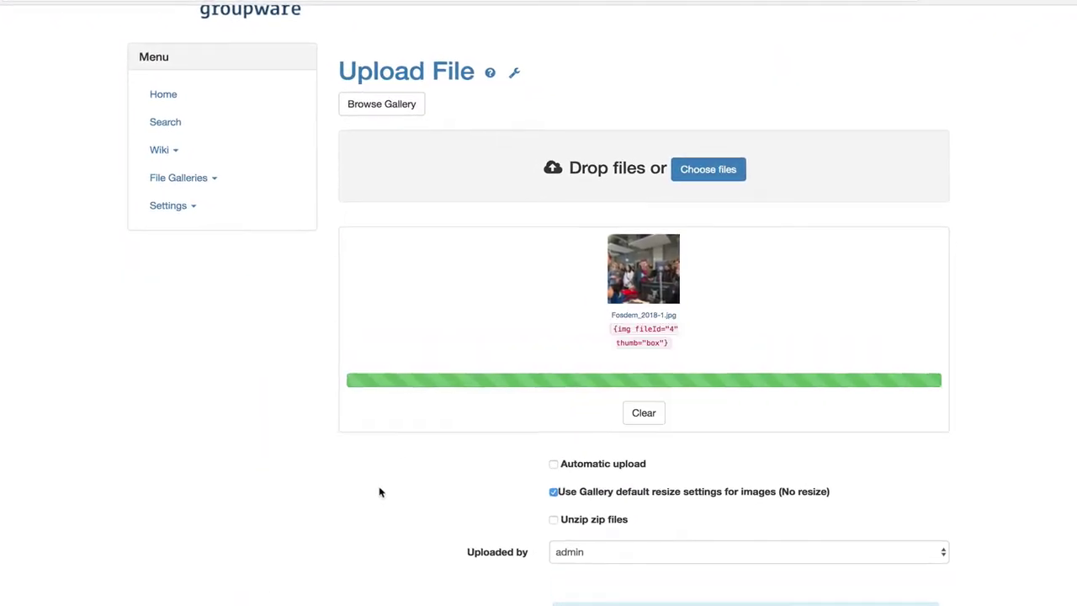
left_click(362, 94)
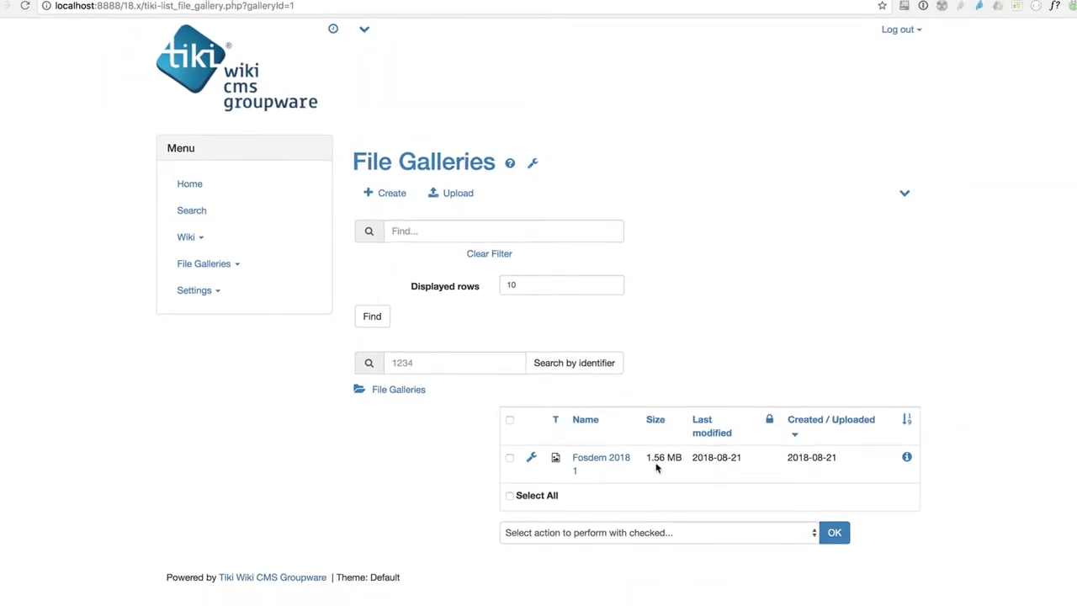
mouse_move(907, 458)
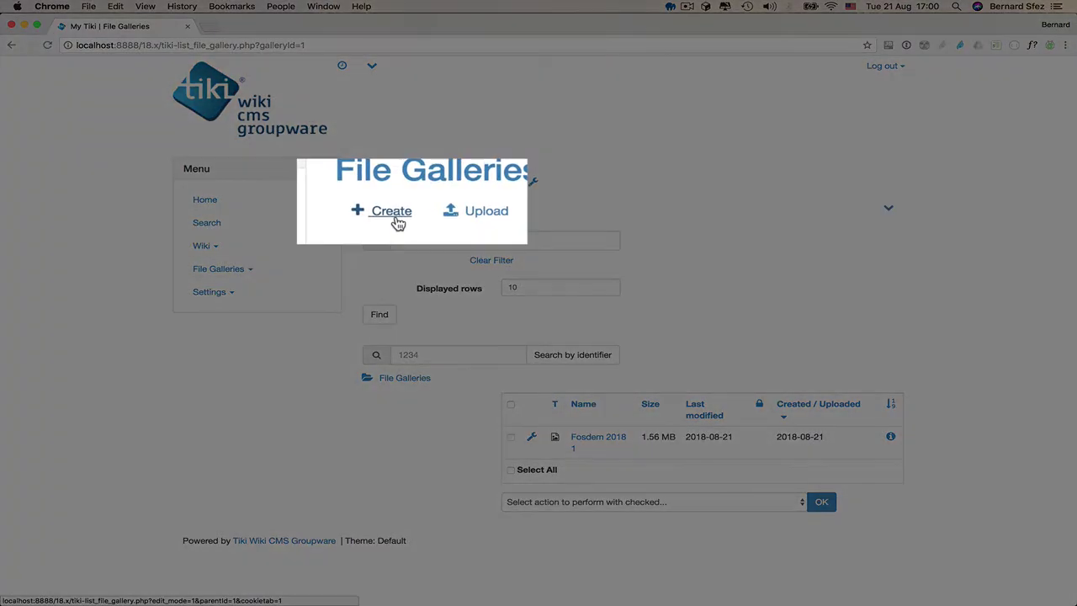
- Create a new gallery named 'Fosdem Pictures' described 'Belgium Fosdem 2018'
left_click(397, 217)
scroll(404, 325, "down", 3)
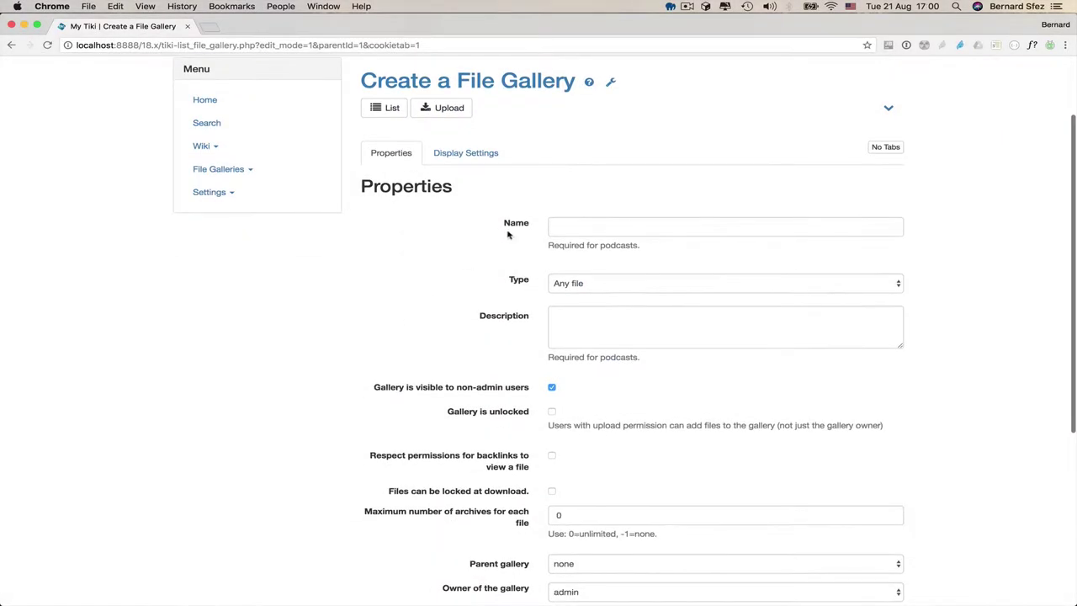
left_click(564, 227)
type("Fosdem Pictures")
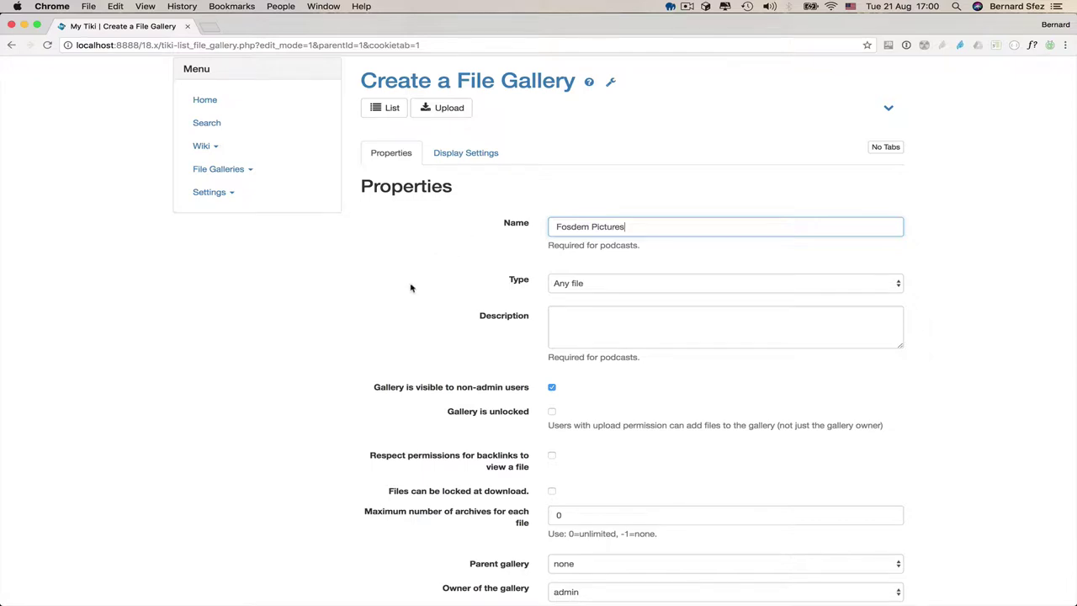
scroll(409, 286, "down", 1)
left_click(586, 289)
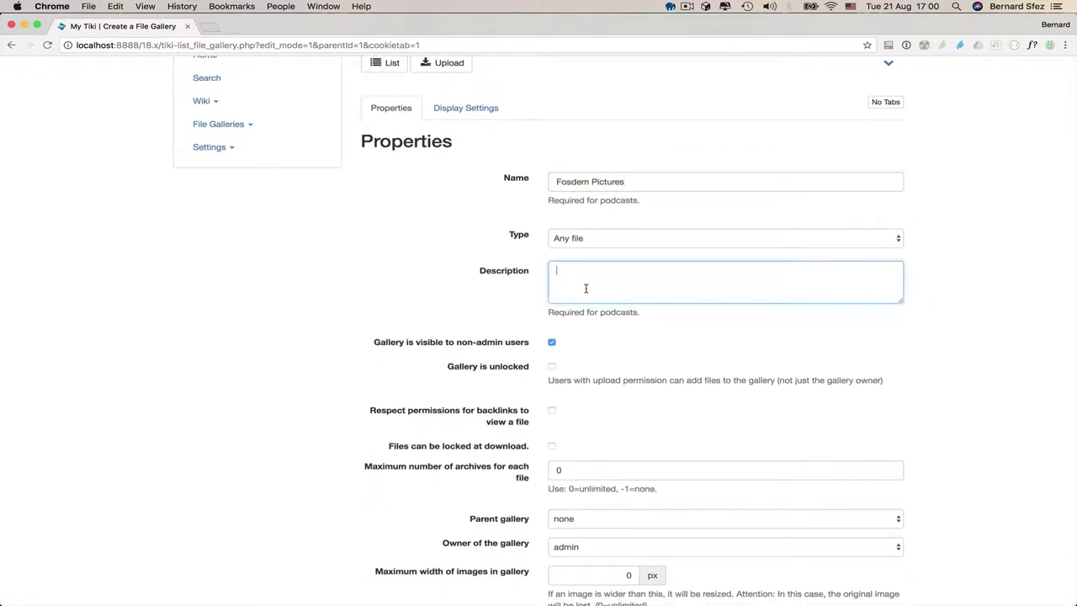
type("Fosd")
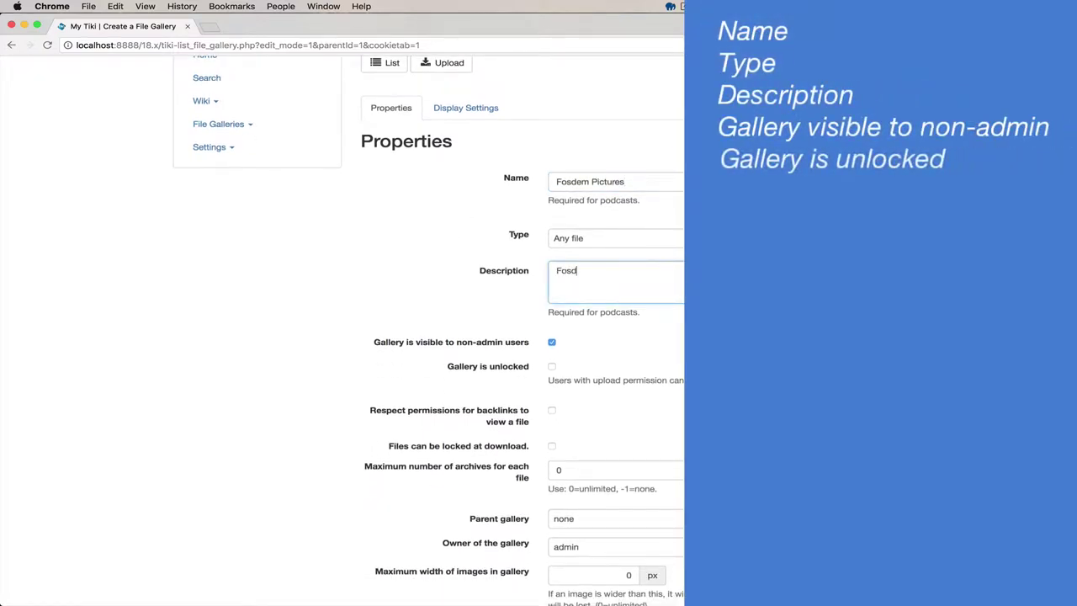
type("em")
left_click(556, 270)
type("Belgium")
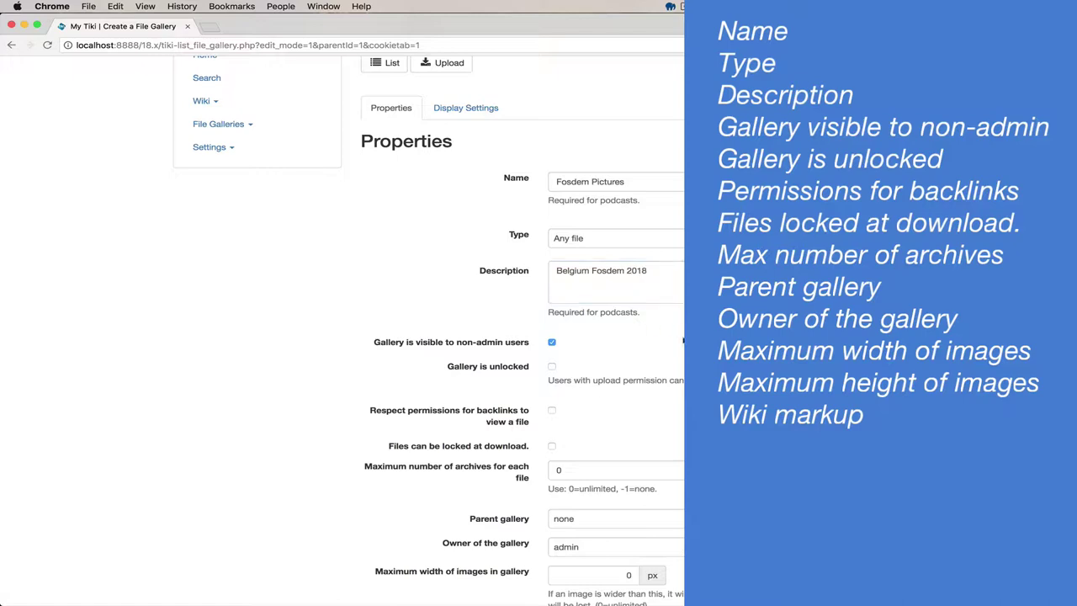
- Limit the gallery's images to a maximum of 1024 px wide and 768 px high
scroll(377, 393, "down", 2)
scroll(377, 392, "down", 2)
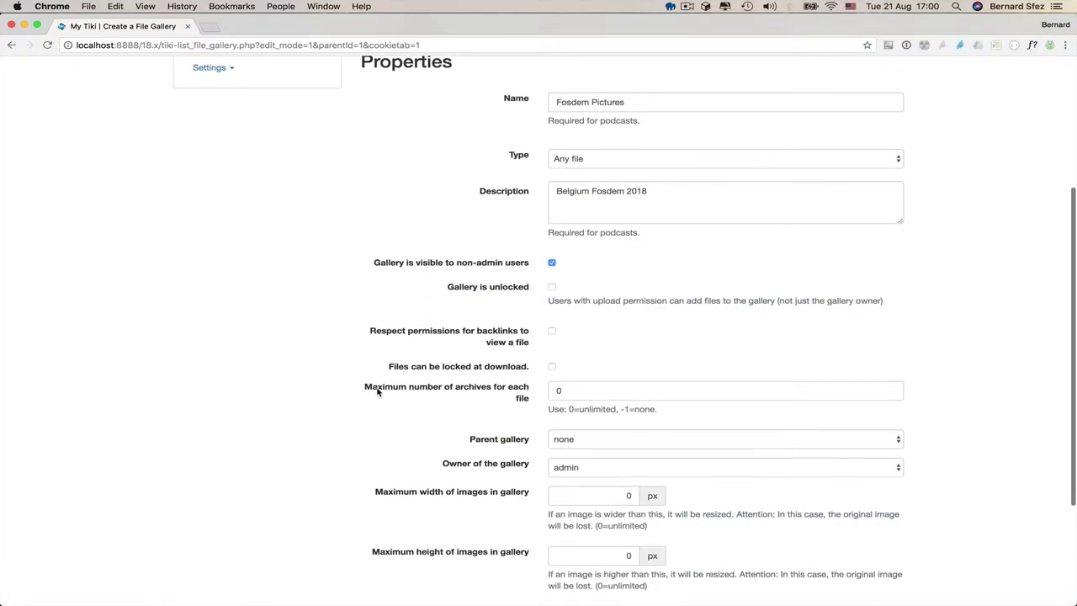
scroll(450, 413, "down", 4)
double_click(605, 400)
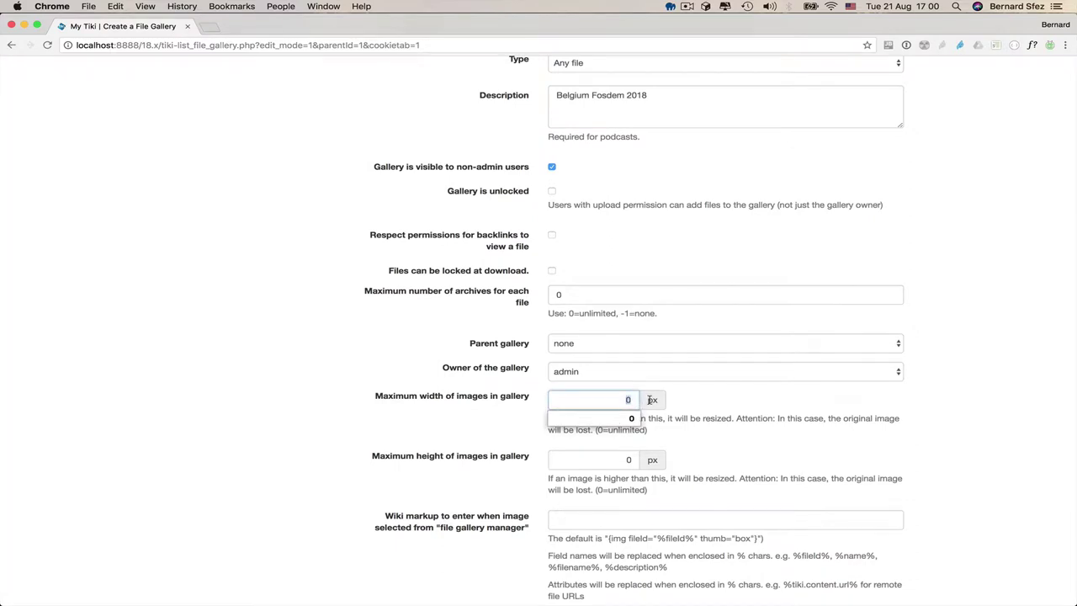
key("Tab")
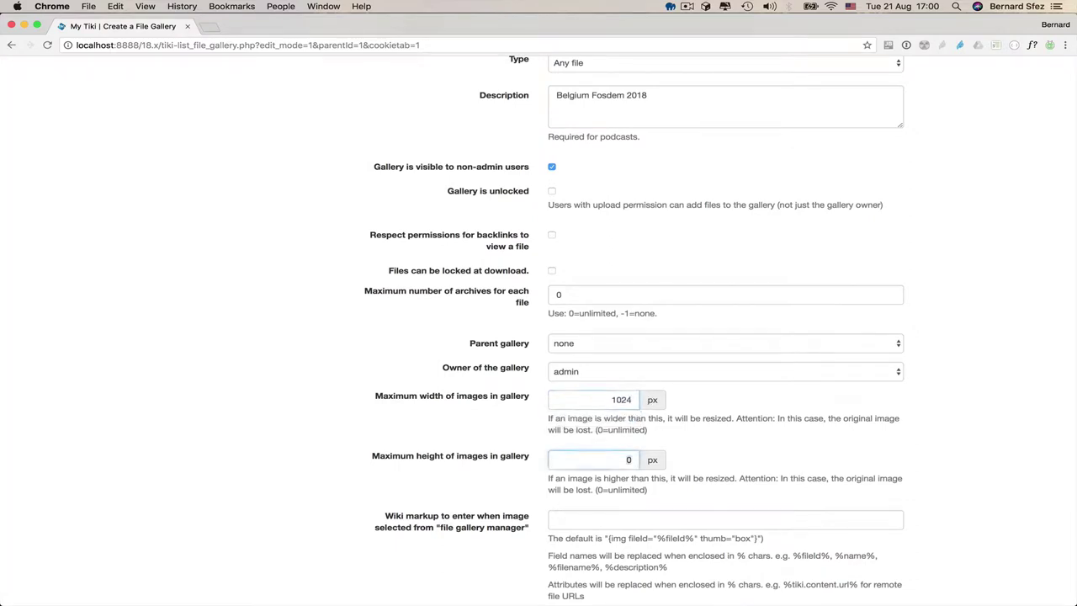
type("768")
key("Tab")
scroll(362, 438, "down", 2)
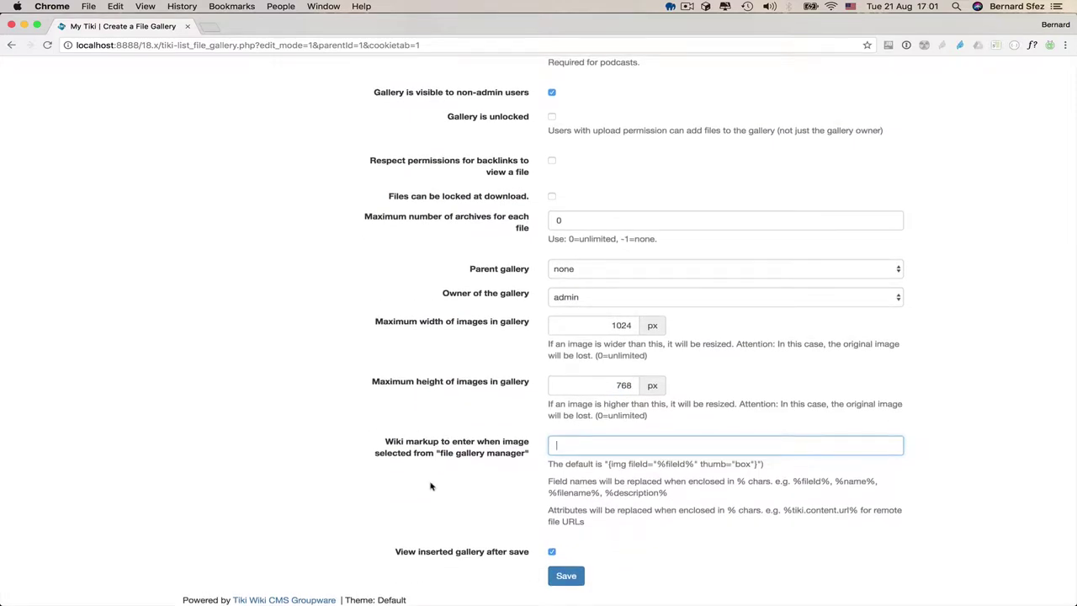
scroll(474, 542, "up", 10)
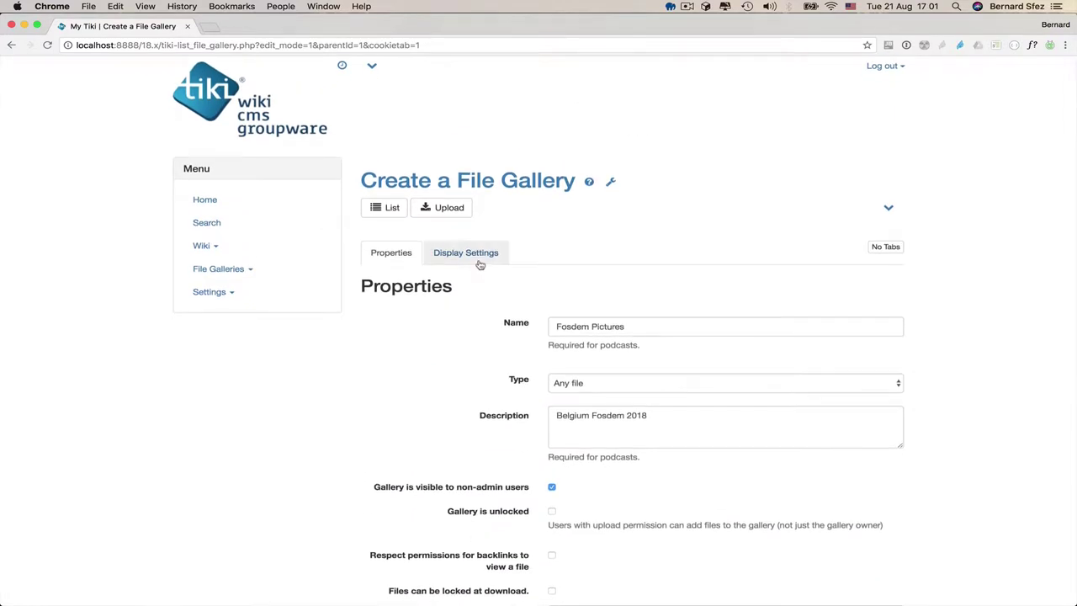
- In Display Settings, keep List as default view, sort by Name, and ID in a popup box
left_click(479, 255)
scroll(440, 505, "down", 4)
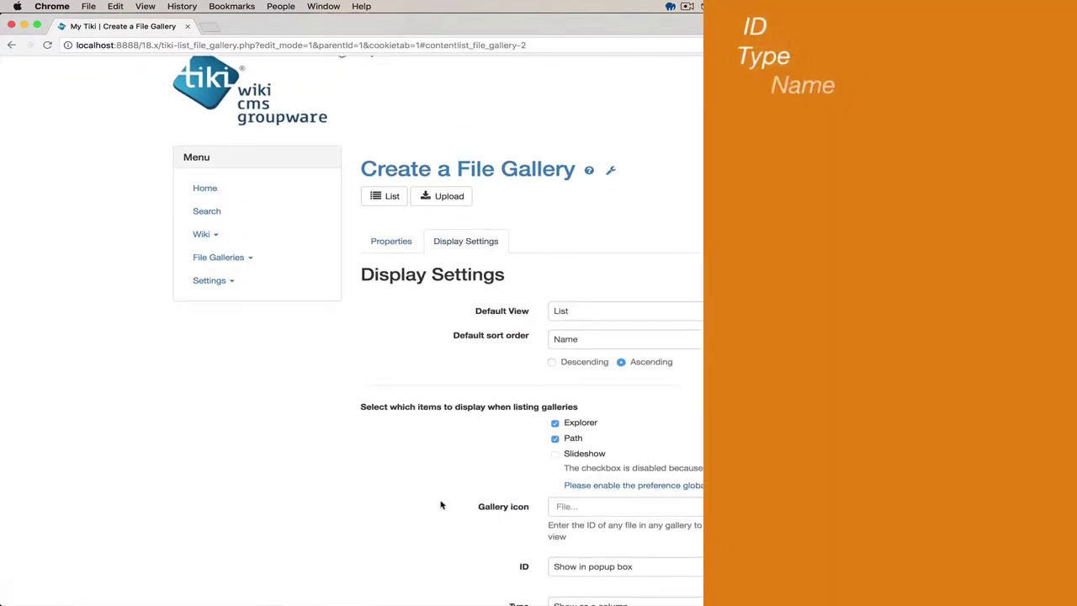
left_click(601, 166)
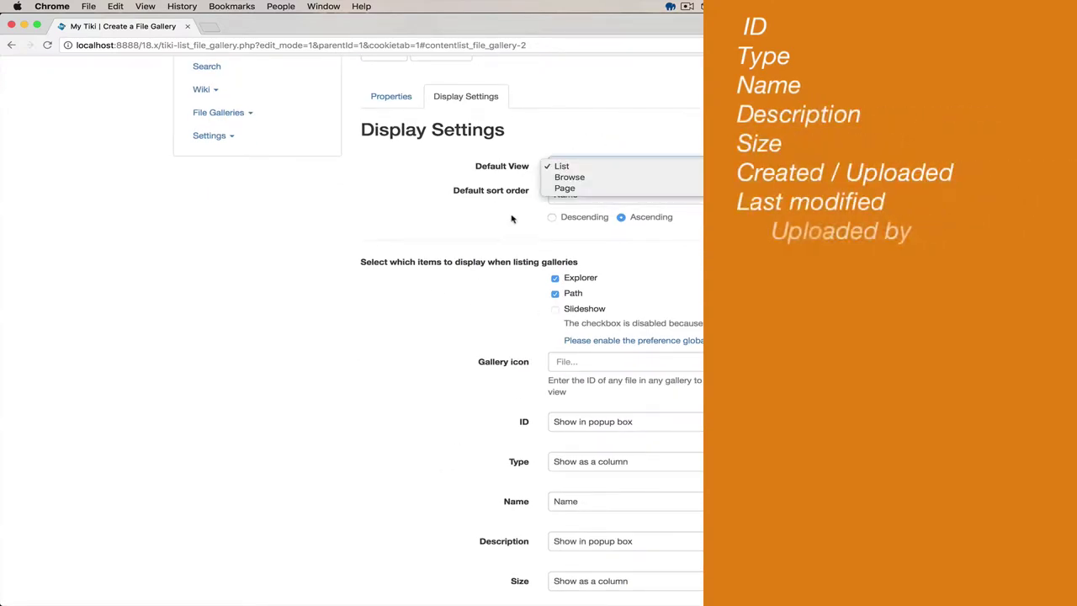
left_click(581, 165)
left_click(562, 195)
left_click(566, 193)
scroll(373, 363, "down", 3)
scroll(405, 368, "down", 5)
left_click(589, 173)
left_click(423, 211)
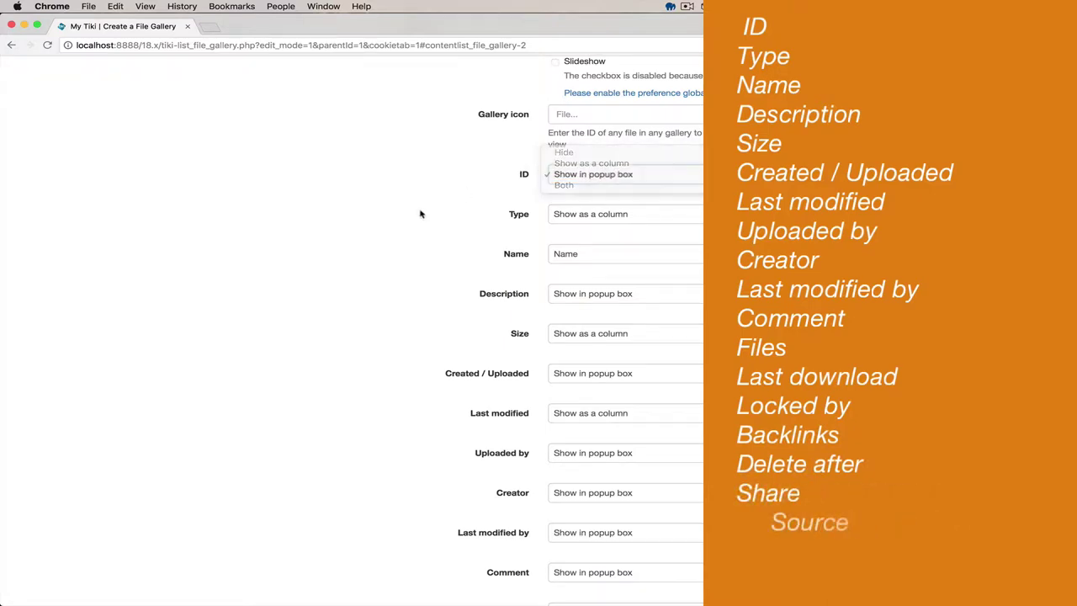
scroll(530, 157, "down", 2)
- Show Type and Size in popup boxes and Creator as a column, then save the gallery
left_click(581, 139)
left_click(596, 149)
scroll(598, 153, "down", 2)
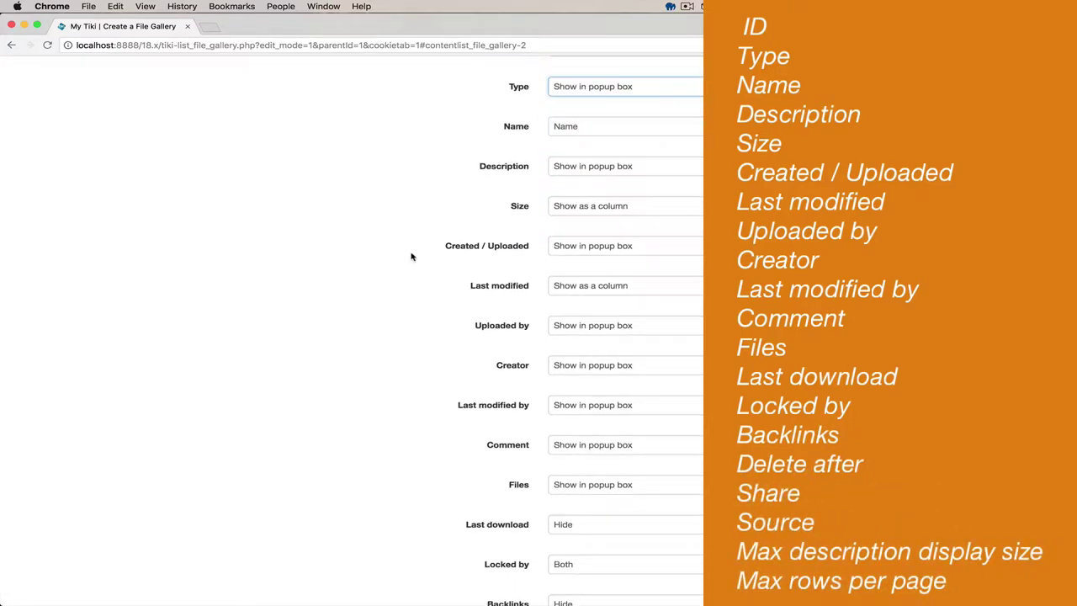
left_click(596, 196)
left_click(589, 208)
scroll(389, 298, "down", 2)
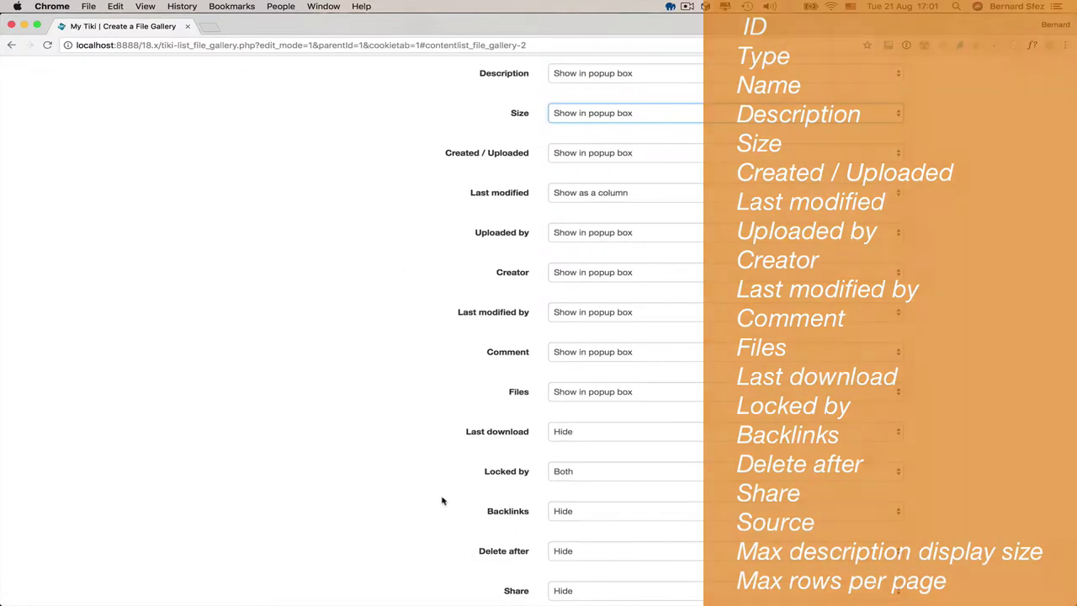
scroll(589, 202, "down", 1)
left_click(589, 230)
left_click(589, 218)
scroll(396, 368, "down", 3)
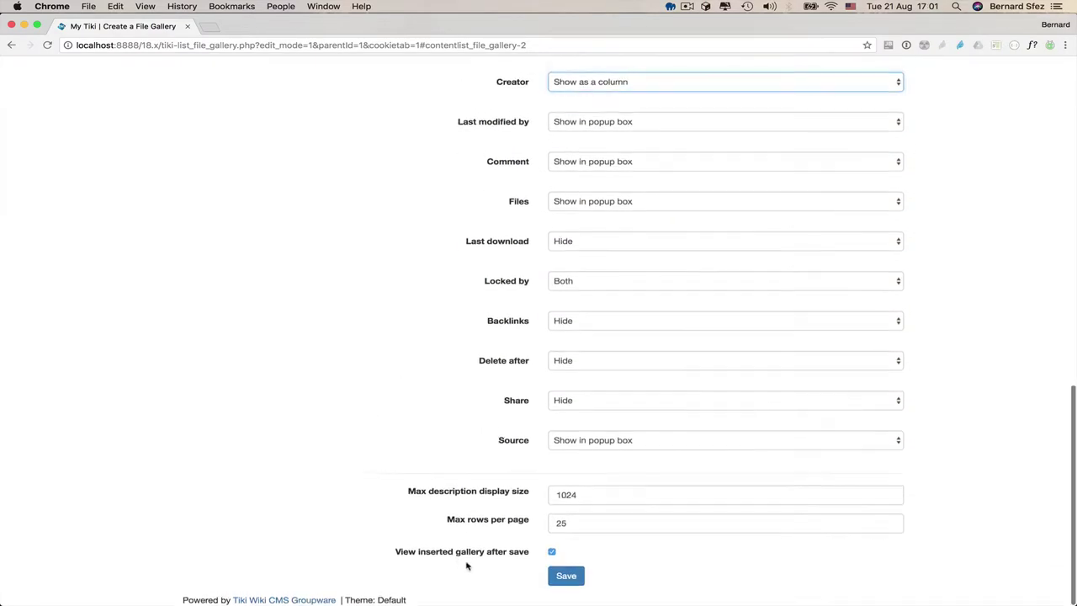
left_click(571, 579)
left_click(405, 375)
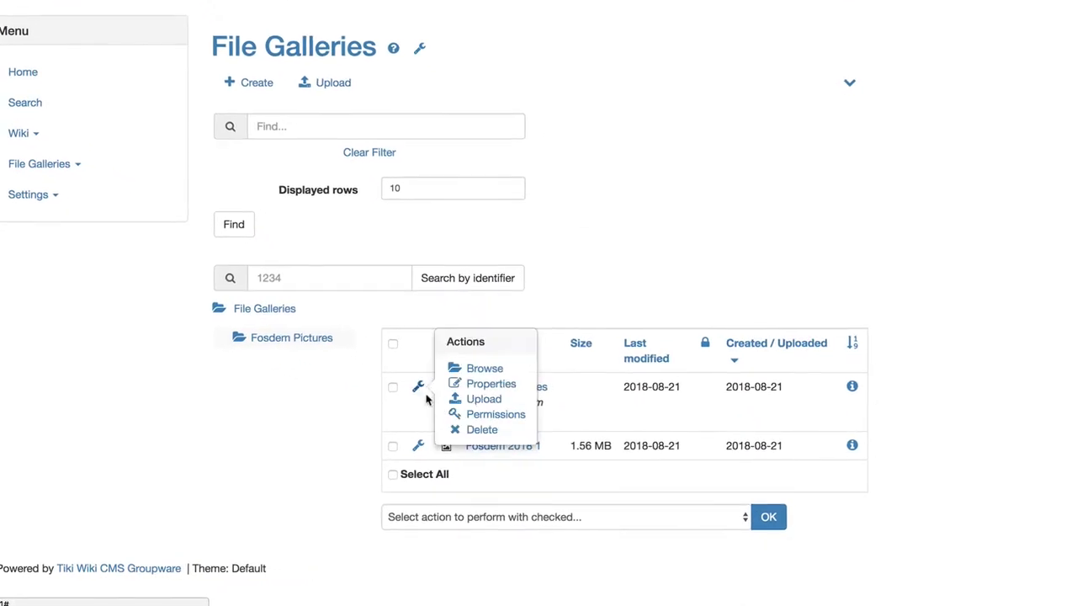
- Tick Fosdem 2018 1 and use the Move action to put it into Fosdem Pictures
mouse_move(518, 455)
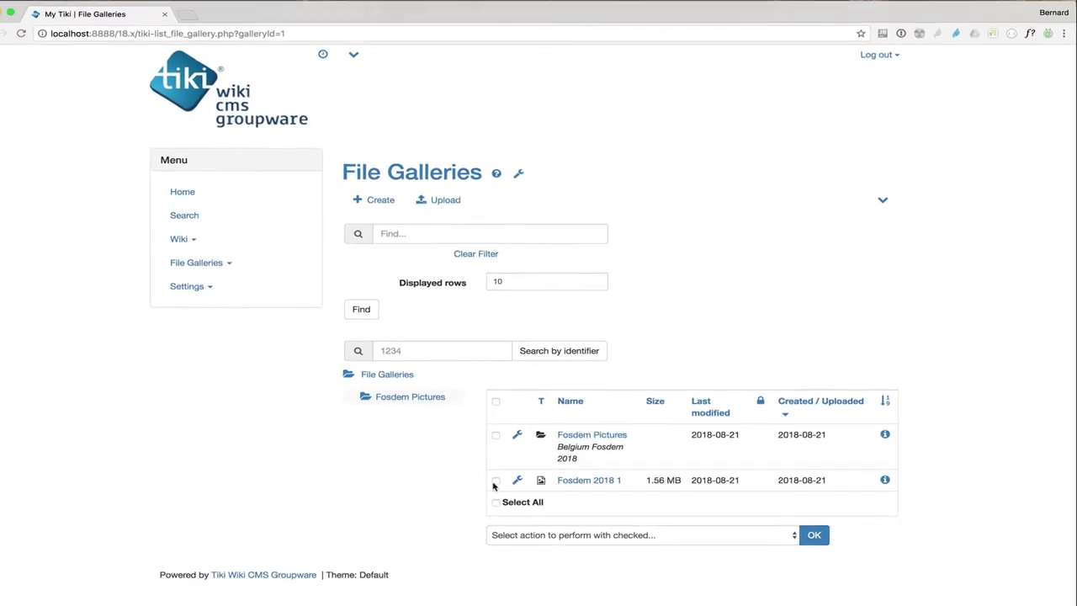
left_click(455, 479)
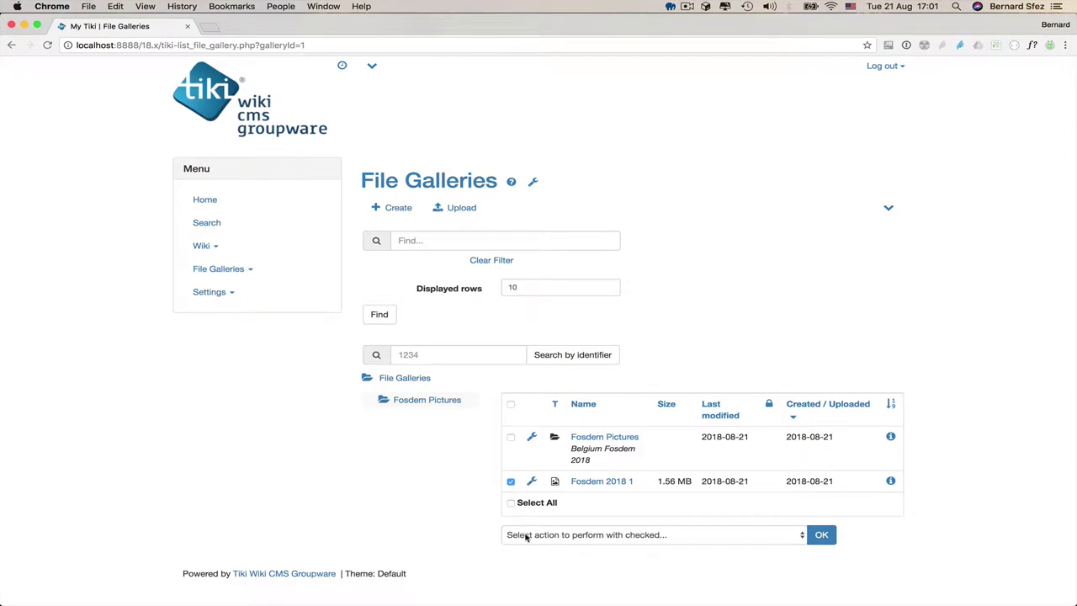
left_click(526, 536)
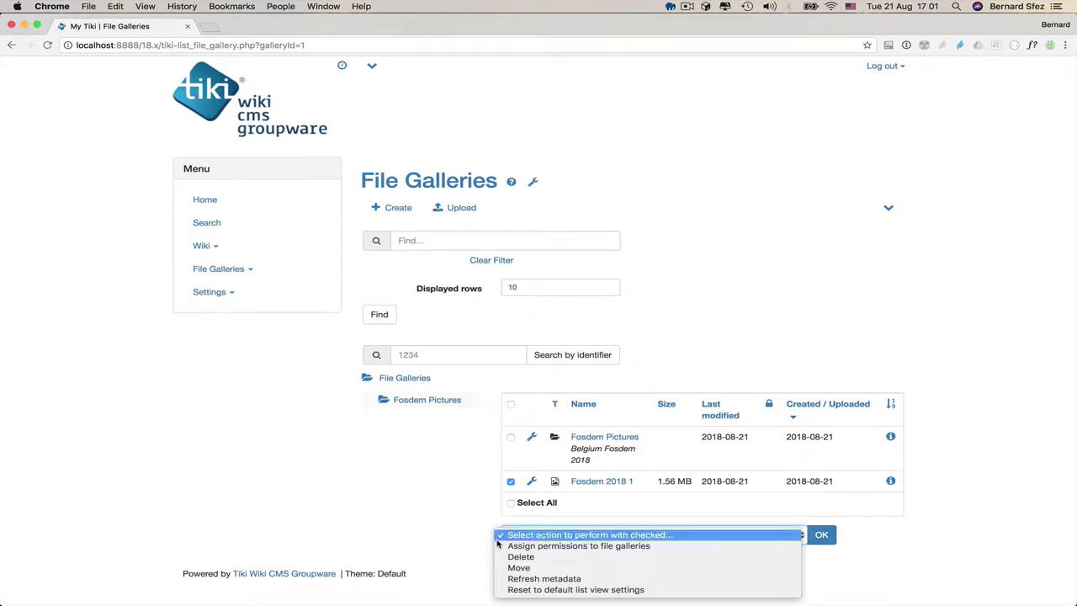
left_click(533, 568)
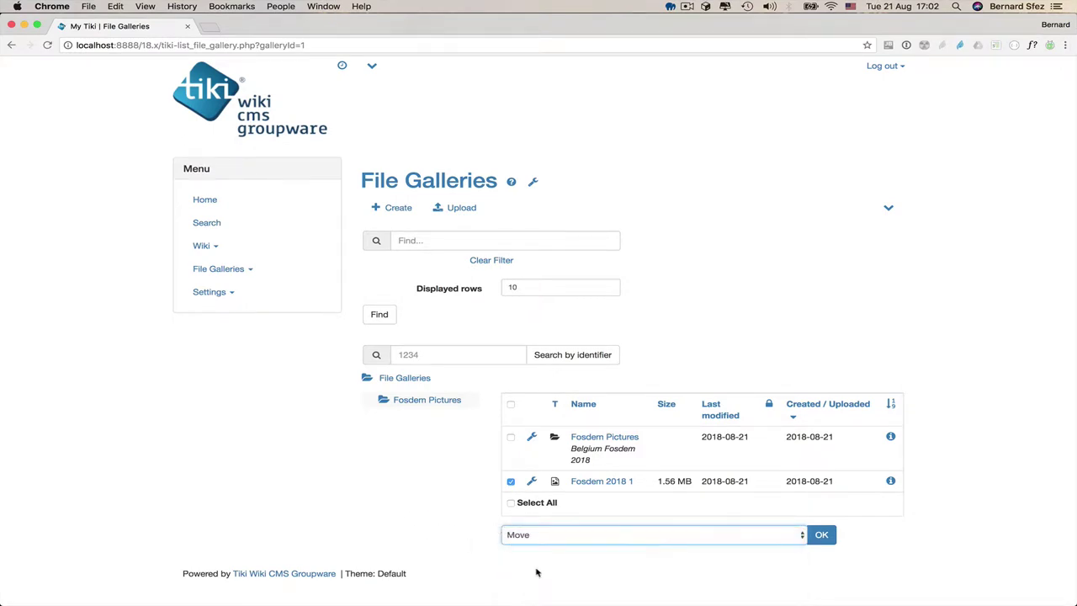
left_click(823, 536)
scroll(639, 556, "down", 2)
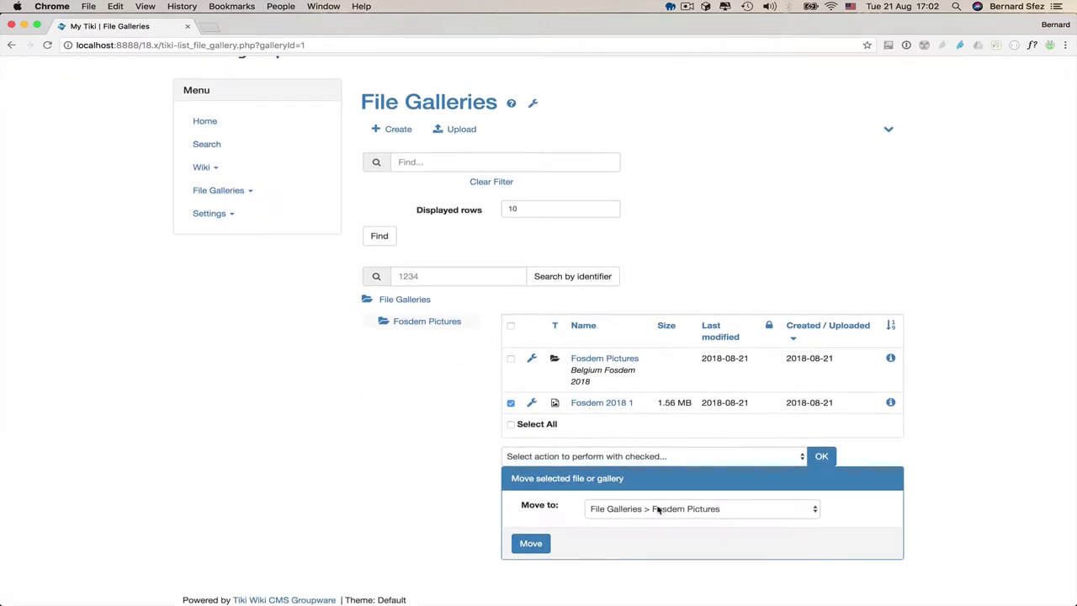
left_click(523, 544)
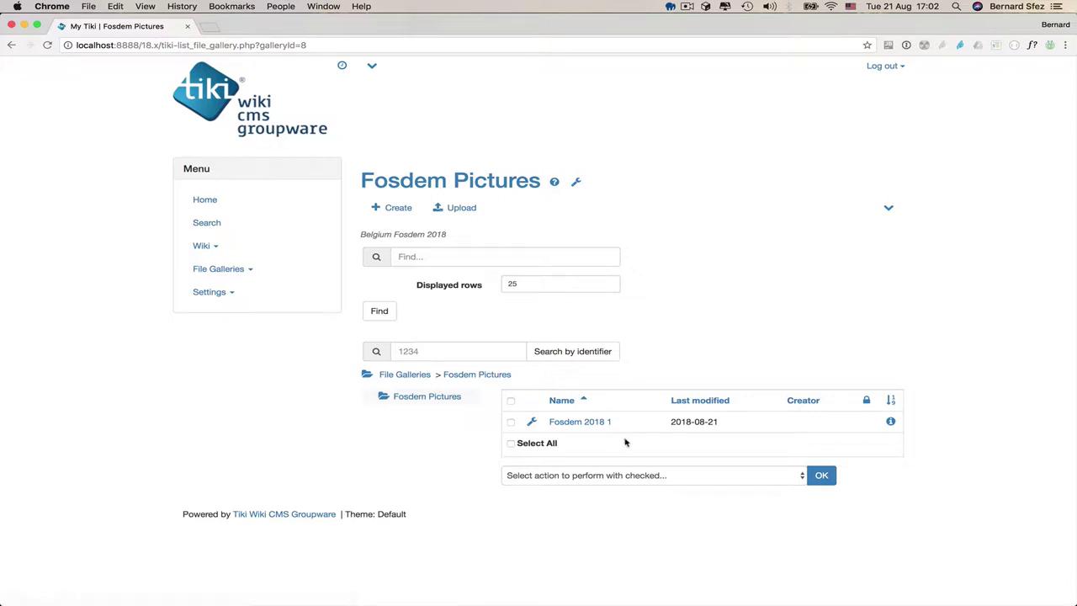
- Drag Fosdem_2018-2.jpg and Fosdem_2018-3.jpg onto the upload zone, upload them, and browse Fosdem Pictures
left_click(470, 208)
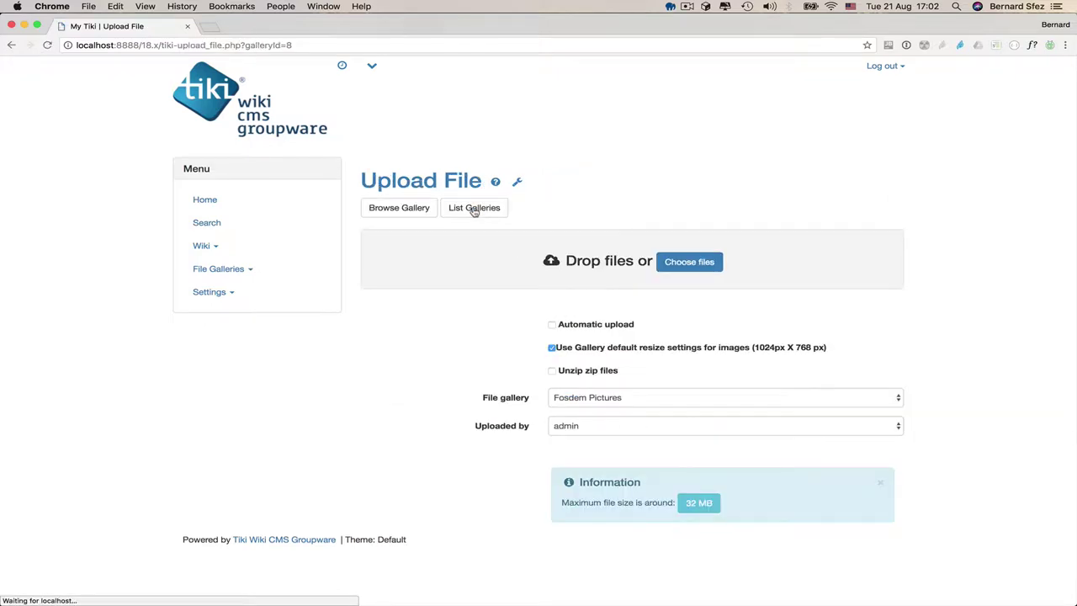
key("super+Tab")
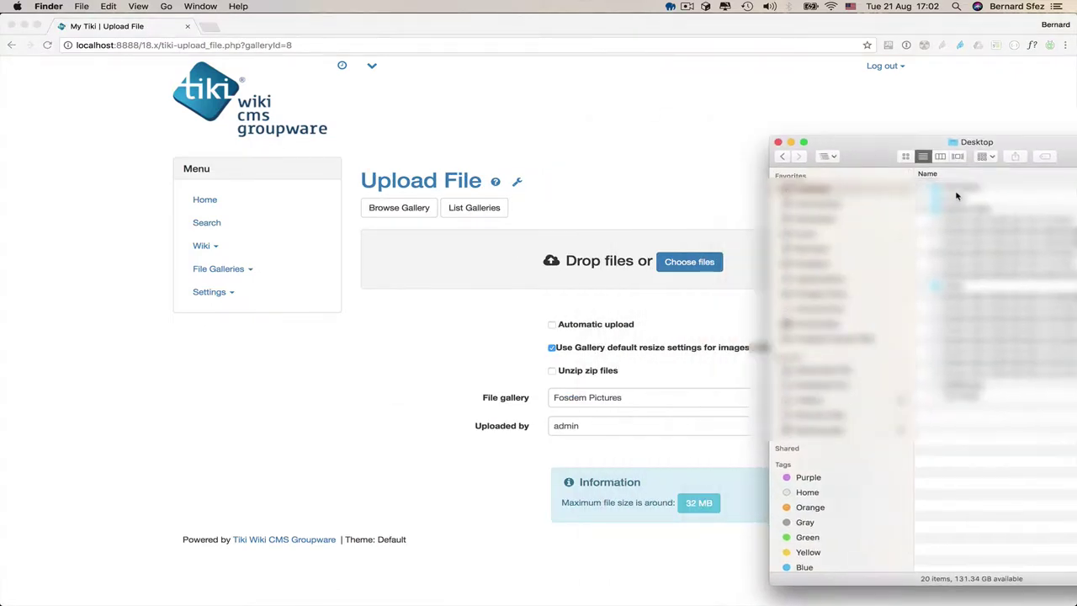
left_click(968, 243)
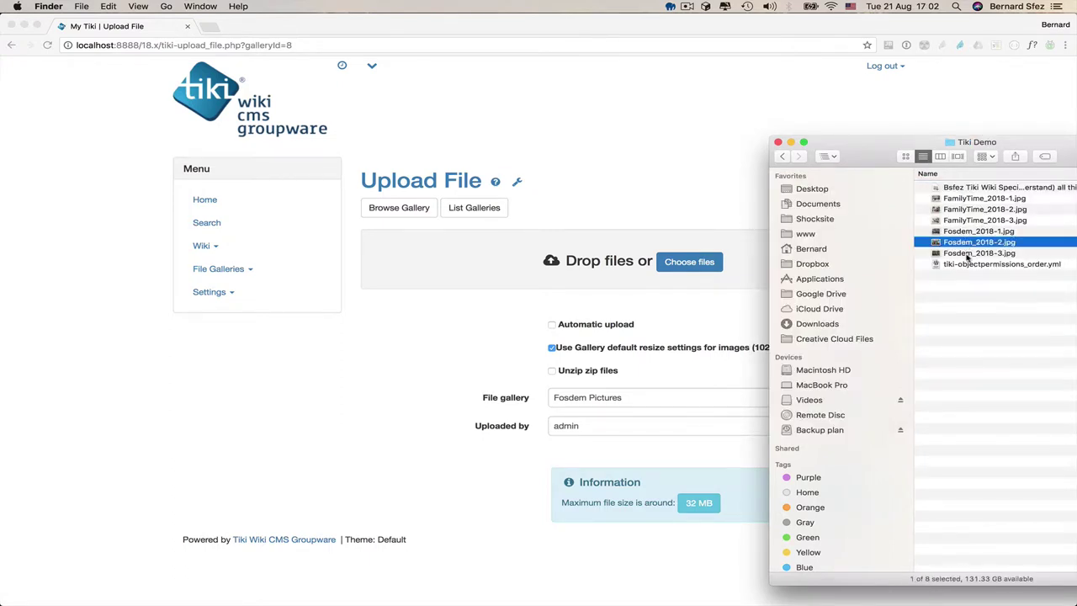
left_click(967, 254, "shift")
left_click_drag(976, 254, 580, 269)
scroll(421, 452, "down", 3)
left_click(604, 341)
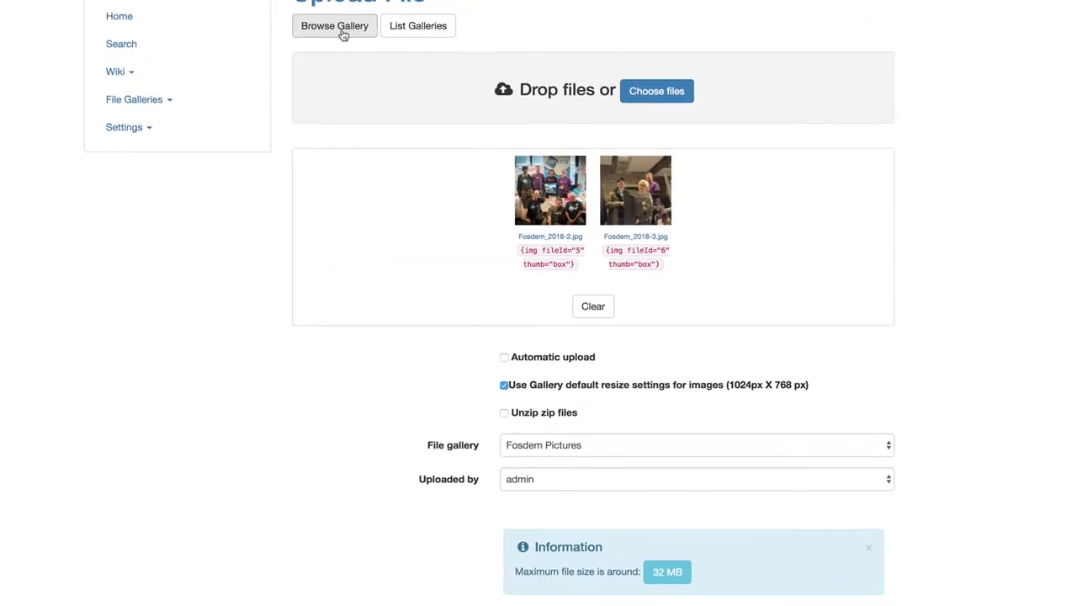
left_click(349, 49)
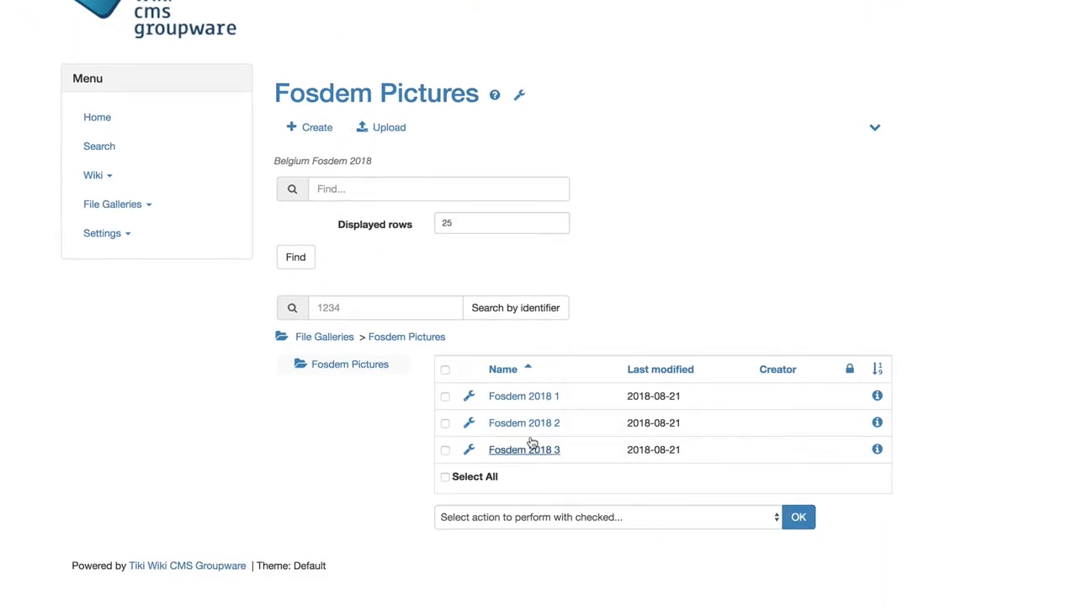
mouse_move(531, 402)
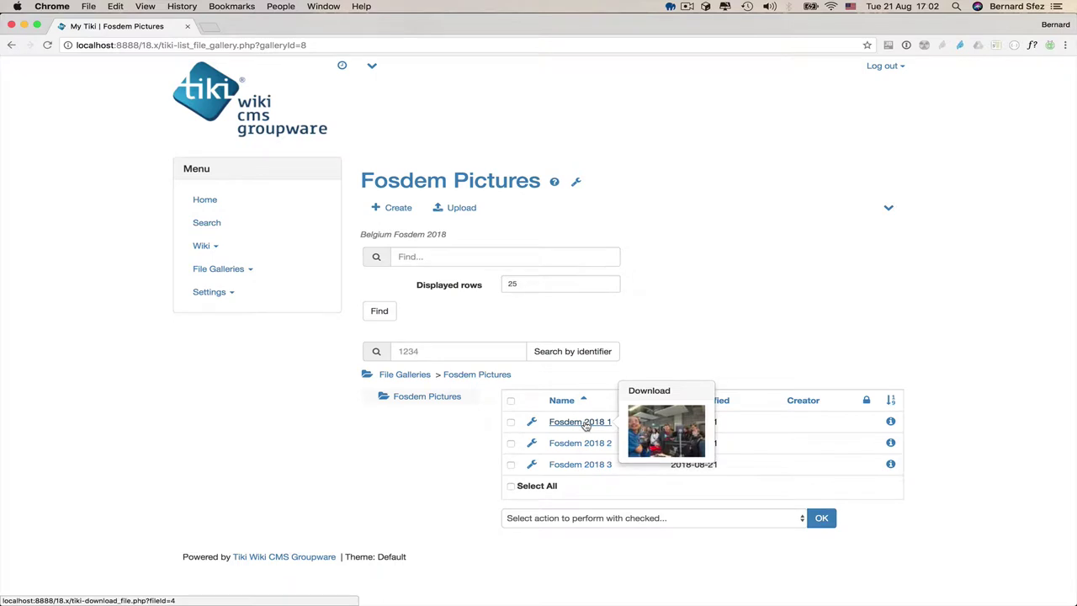
mouse_move(586, 447)
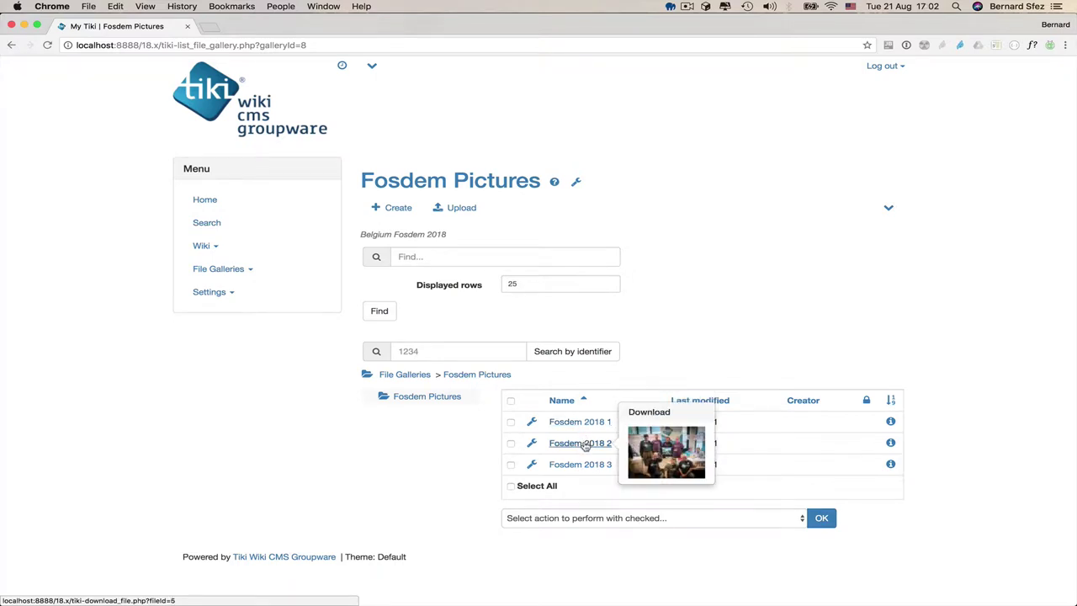
mouse_move(586, 467)
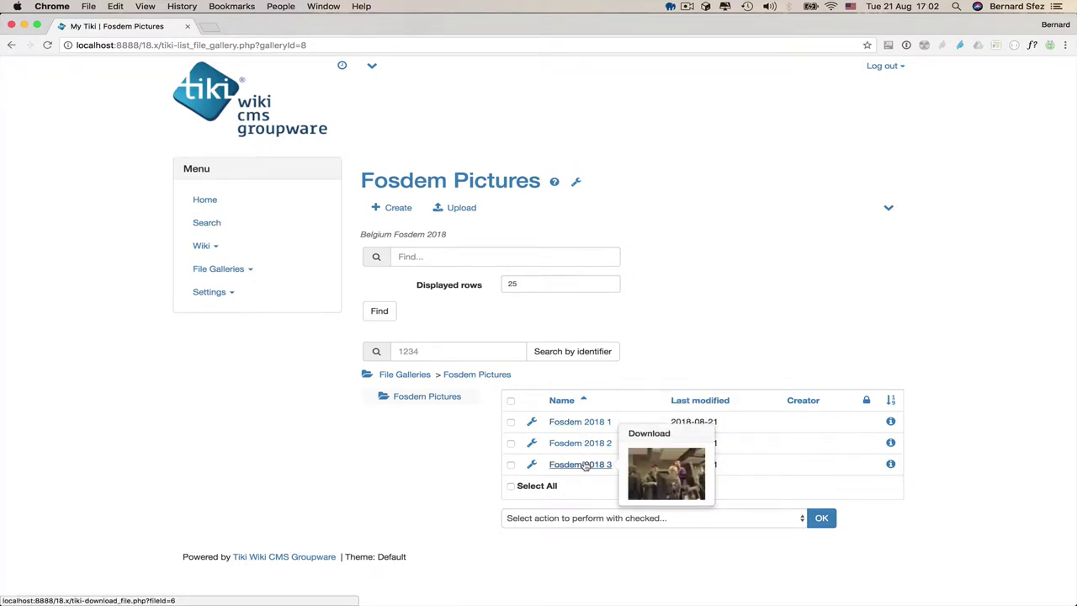
left_click(531, 422)
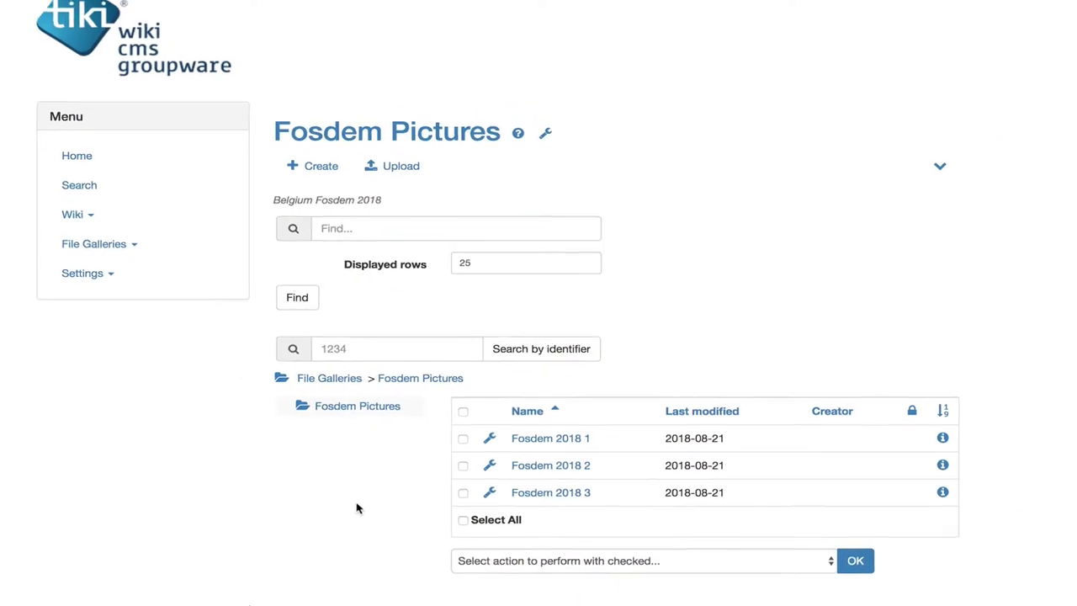
- From the File Galleries list, create a gallery named 'Family Time' described 'Week end with the family'
left_click(350, 378)
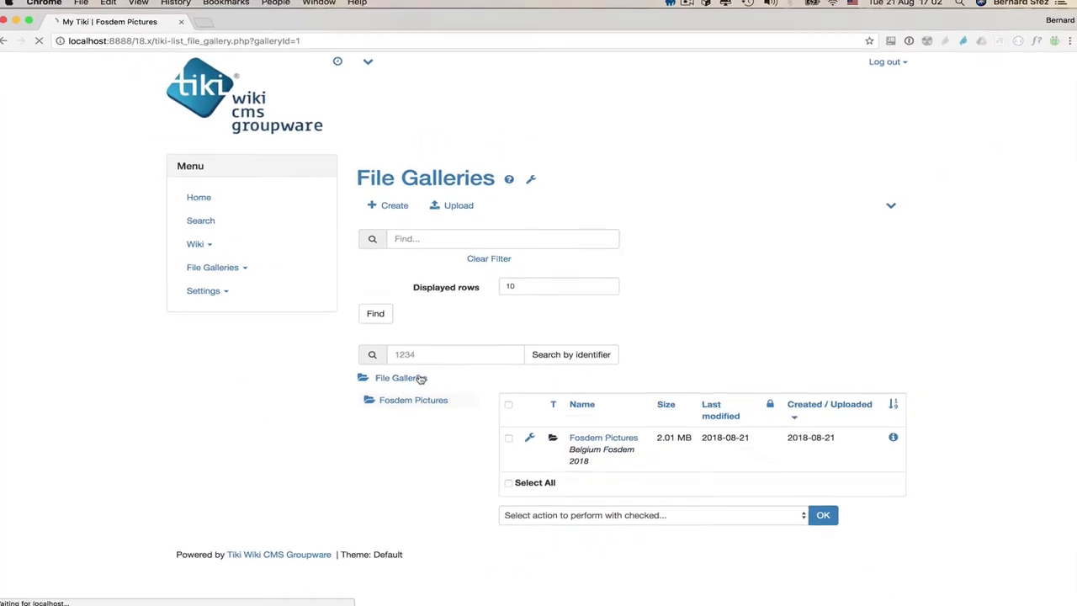
left_click(393, 207)
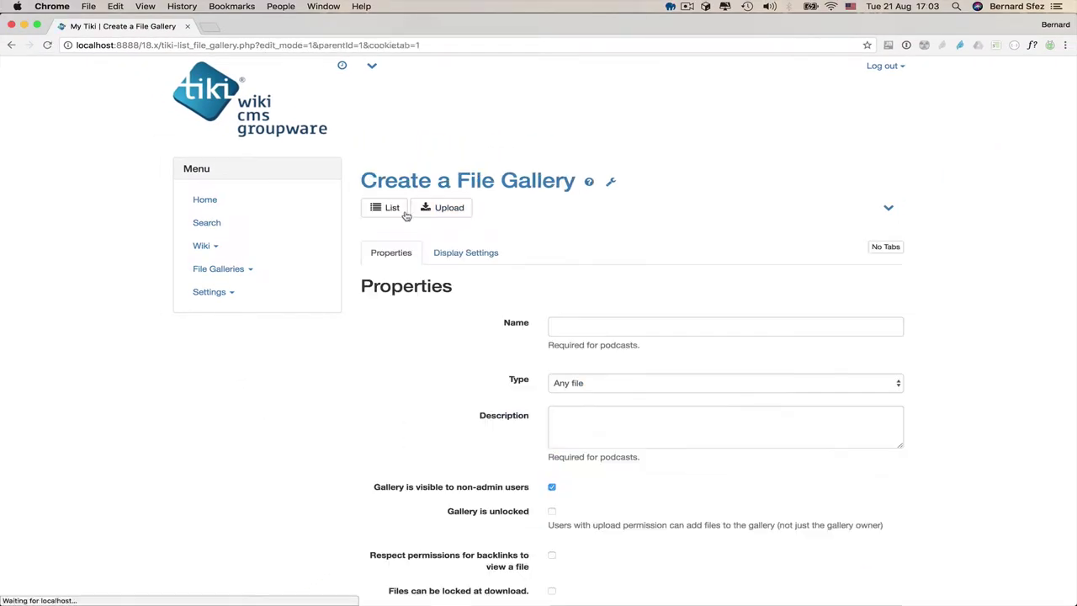
scroll(505, 253, "down", 3)
left_click(577, 205)
type("Family Time")
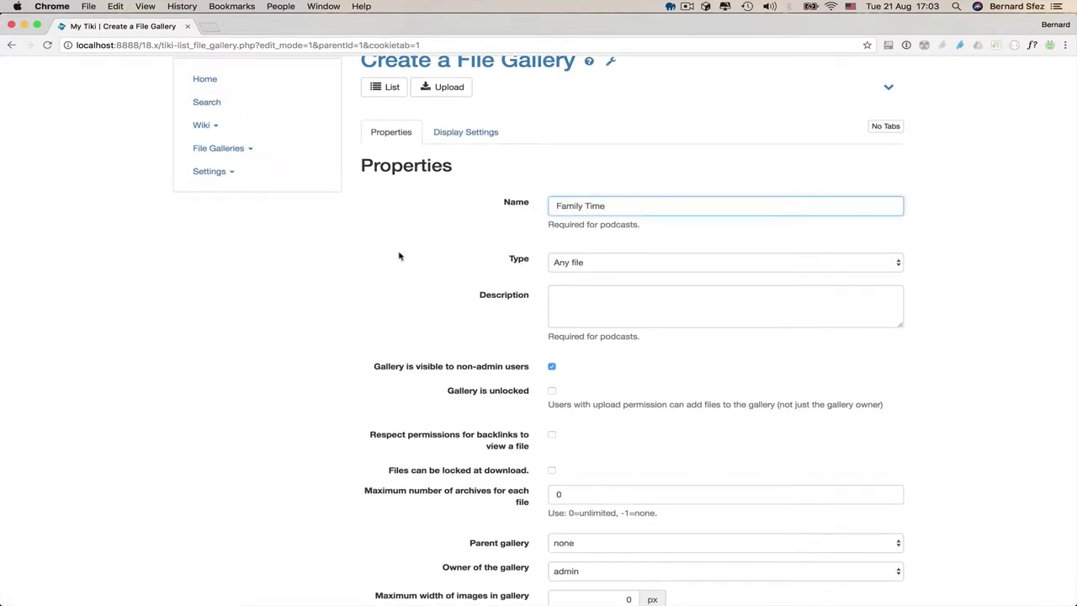
scroll(400, 256, "down", 3)
left_click(601, 167)
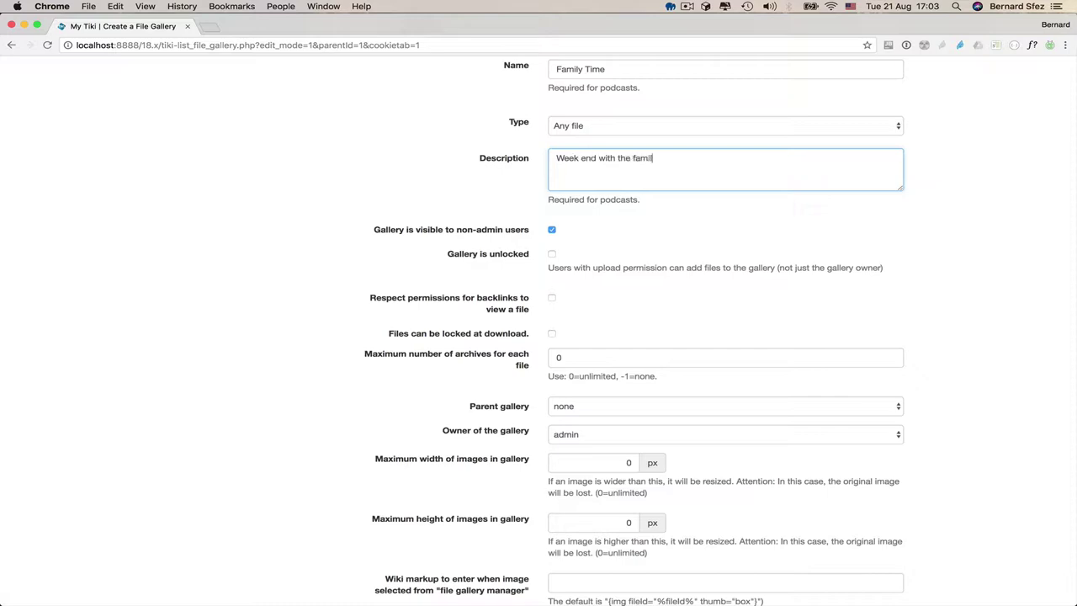
scroll(505, 149, "down", 2)
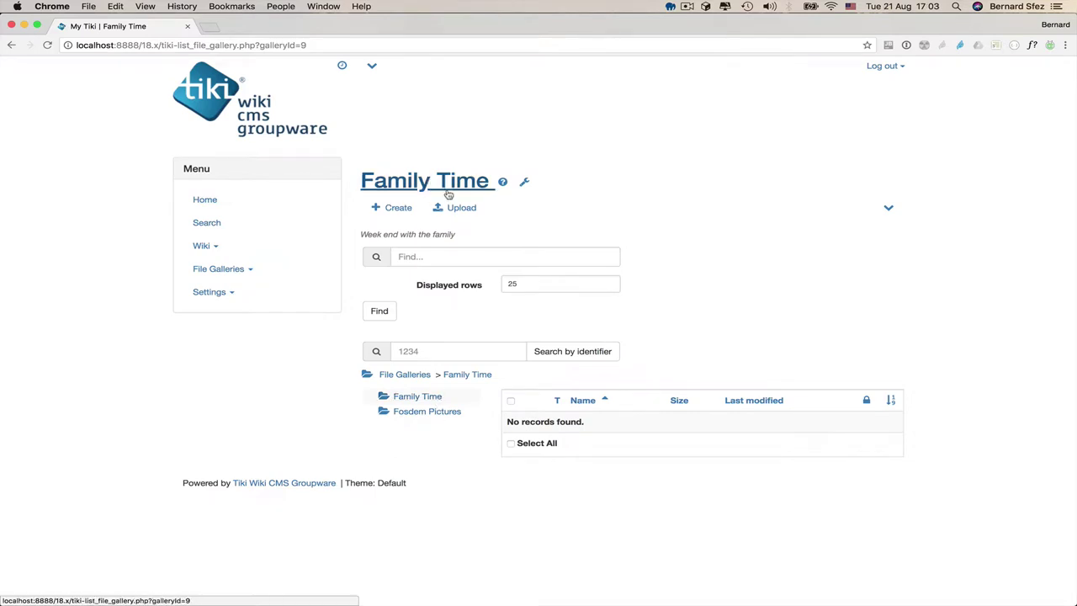
- Add the three FamilyTime_2018 photos (1–3) to the Family Time upload drop zone
left_click(459, 208)
key("super+Tab")
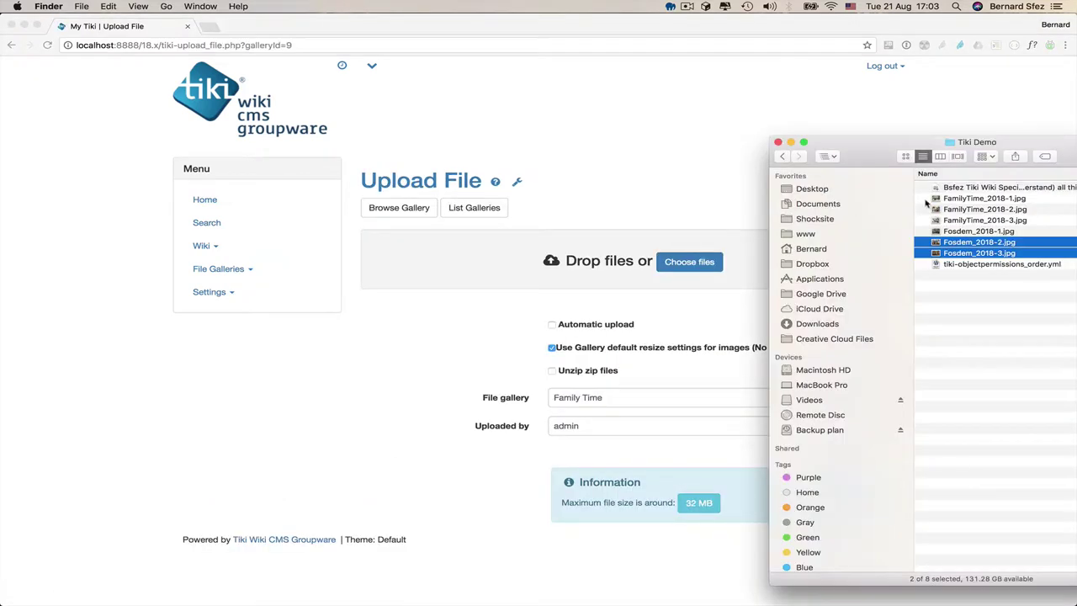
left_click(970, 202)
left_click(970, 220, "shift")
left_click_drag(968, 221, 545, 267)
- Upload the three FamilyTime photos and open the Family Time gallery listing
scroll(555, 277, "down", 3)
left_click(619, 344)
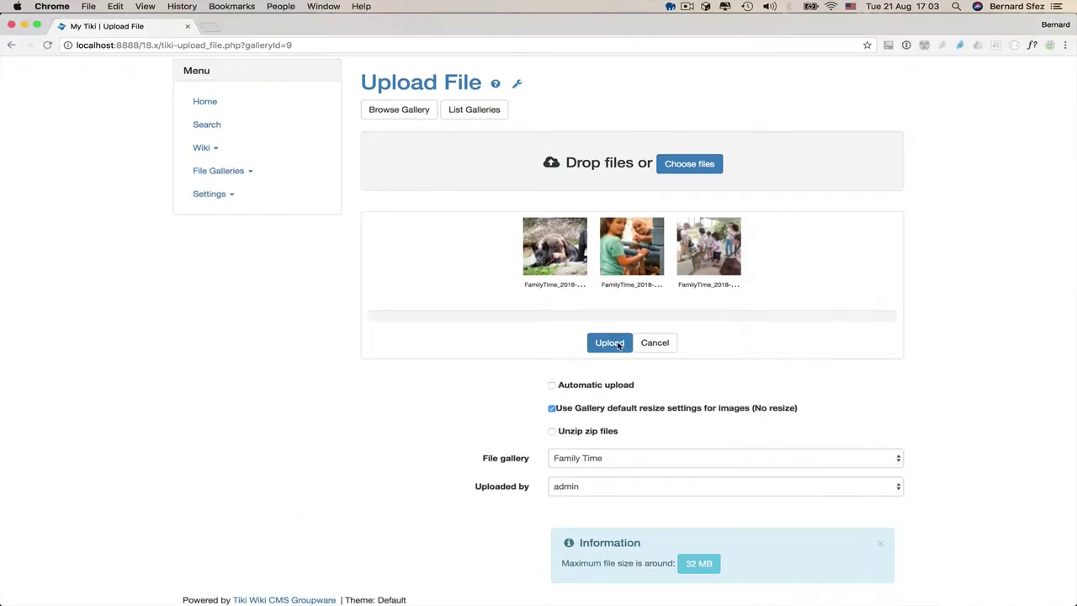
left_click(619, 343)
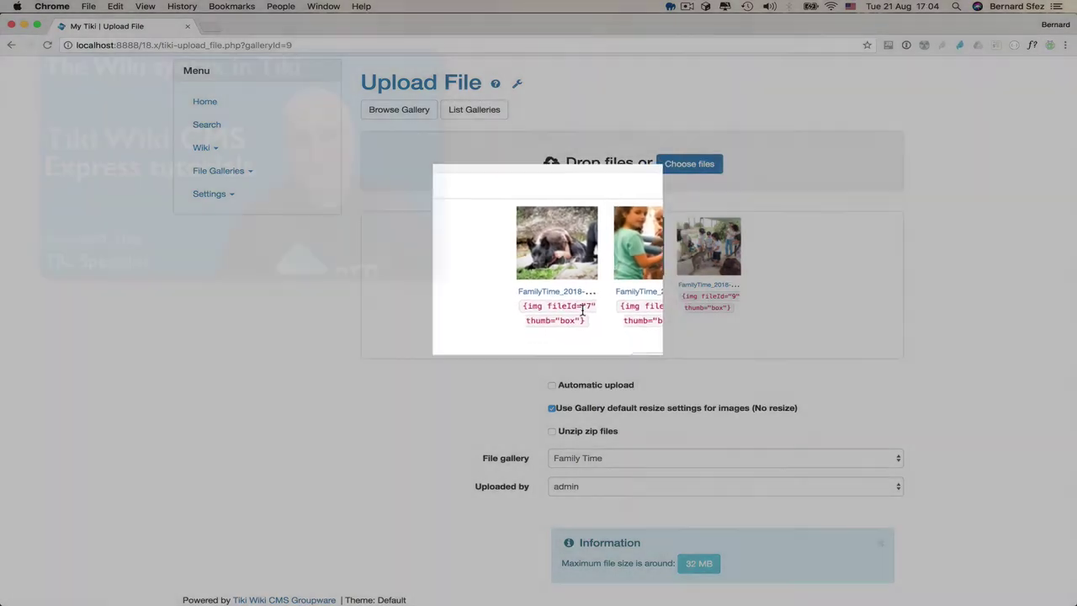
scroll(496, 348, "up", 3)
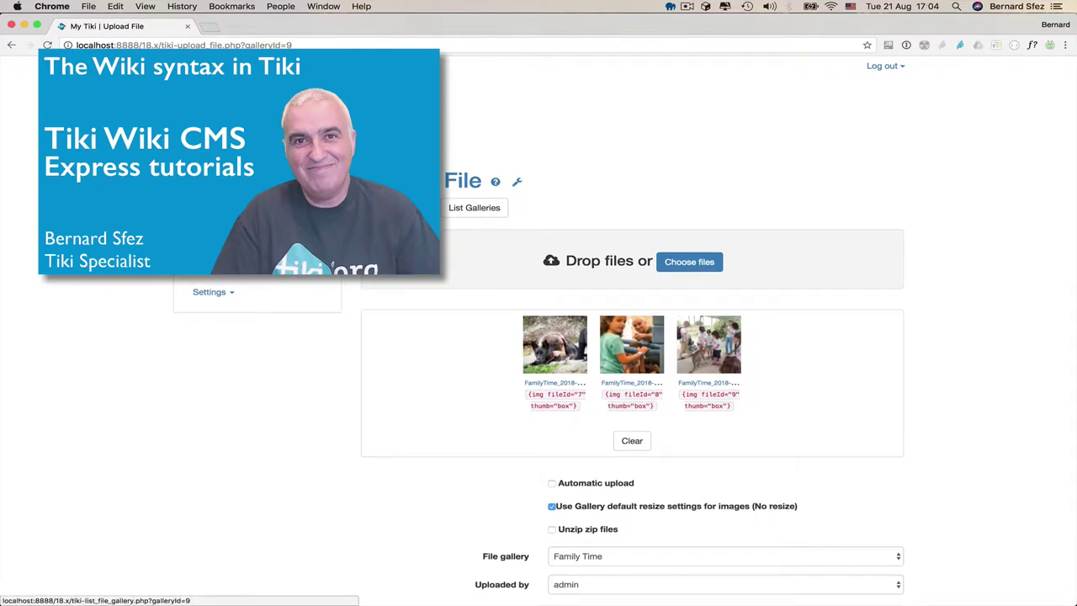
left_click(400, 207)
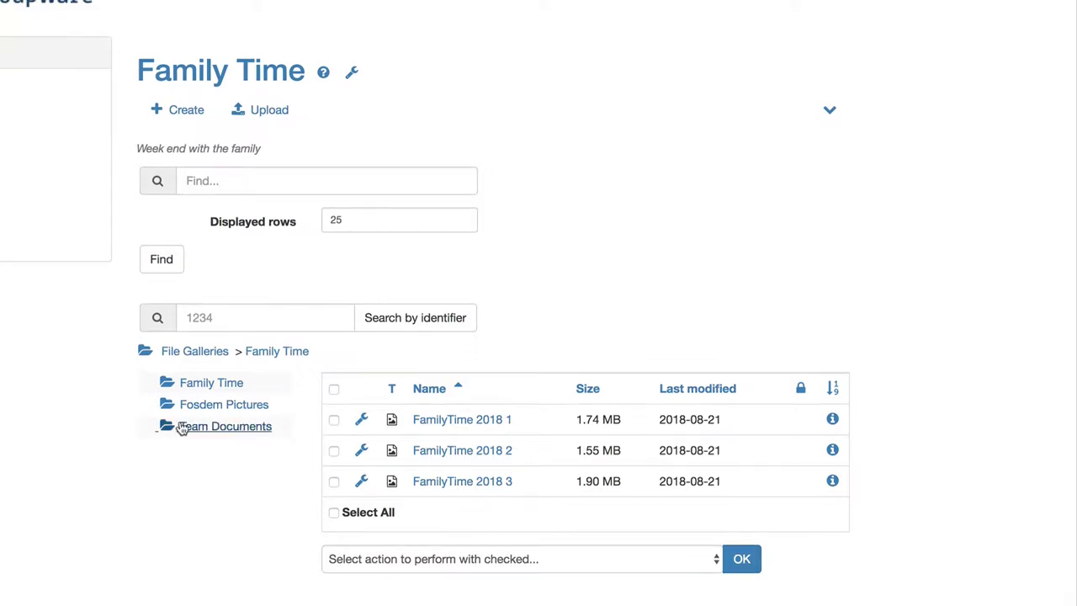
- Open the Team Documents gallery showing its PDF and the Tiki Objectpermissions Order file
left_click(202, 427)
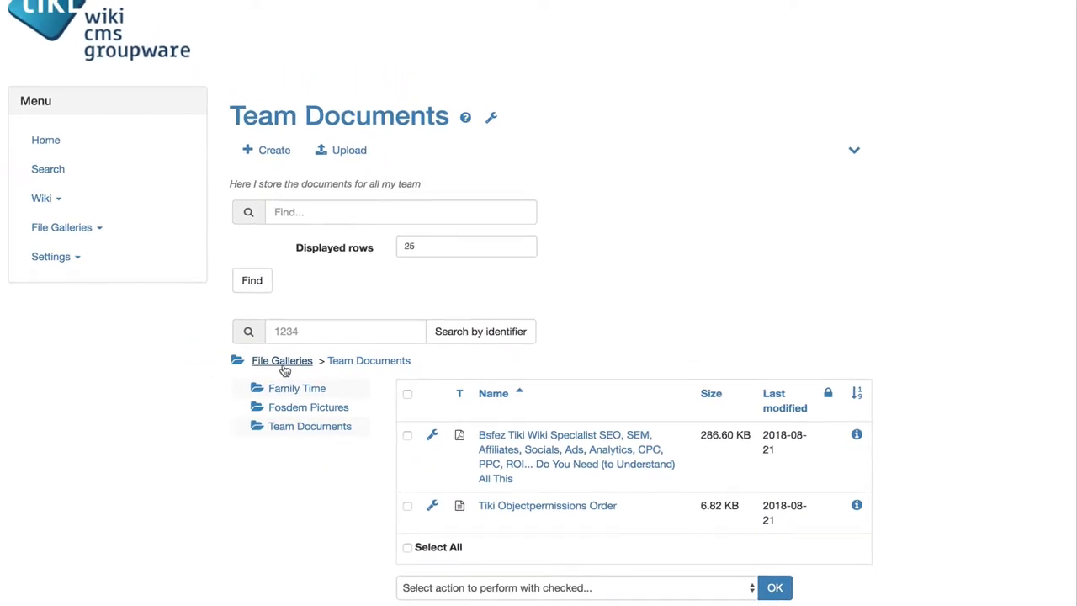
left_click(283, 364)
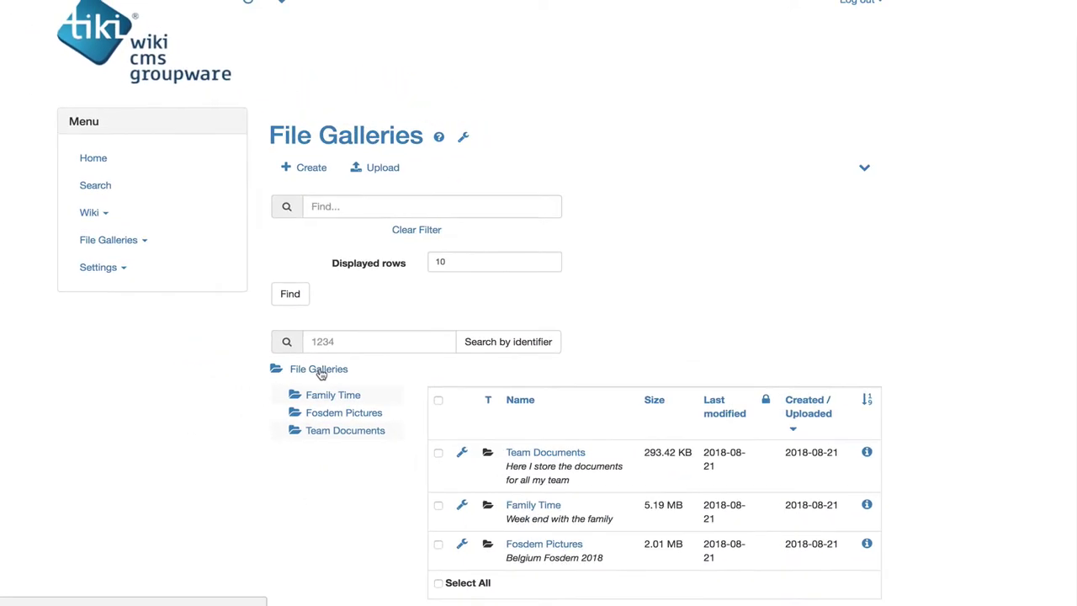
scroll(400, 481, "down", 1)
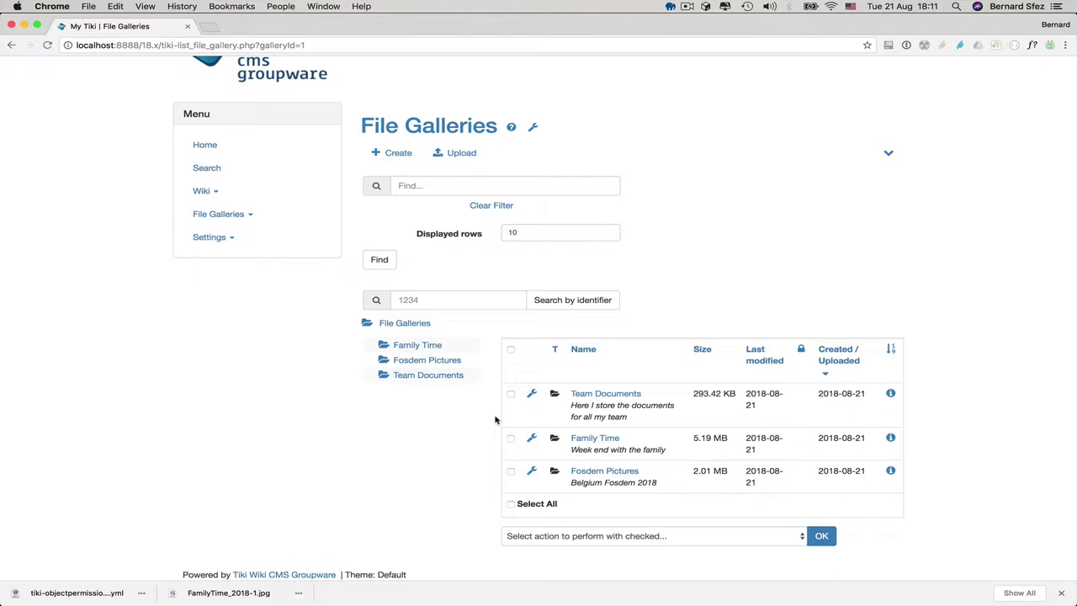
mouse_move(531, 400)
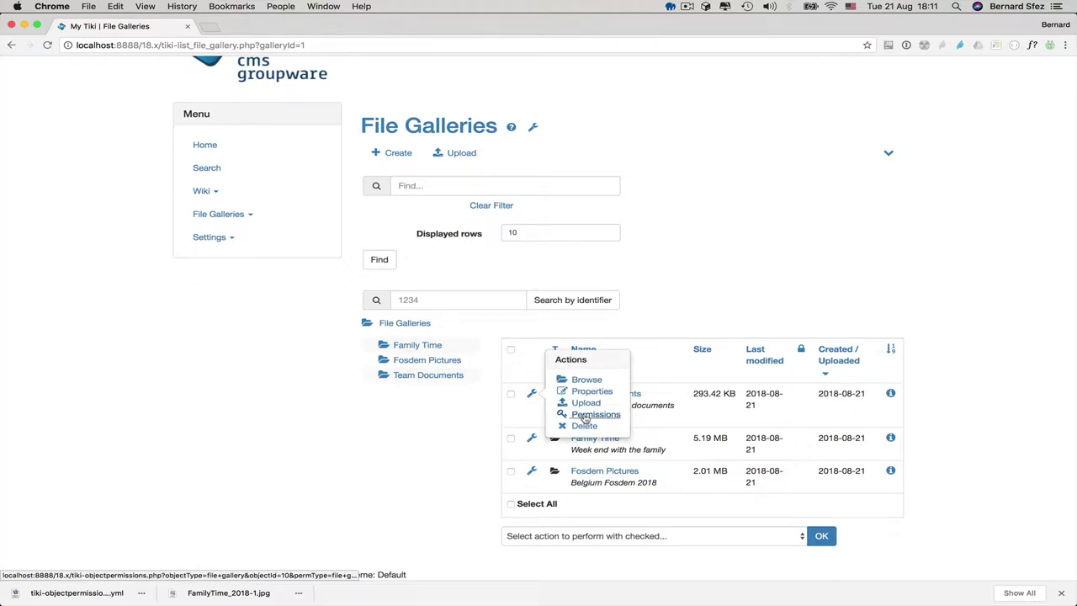
mouse_move(531, 440)
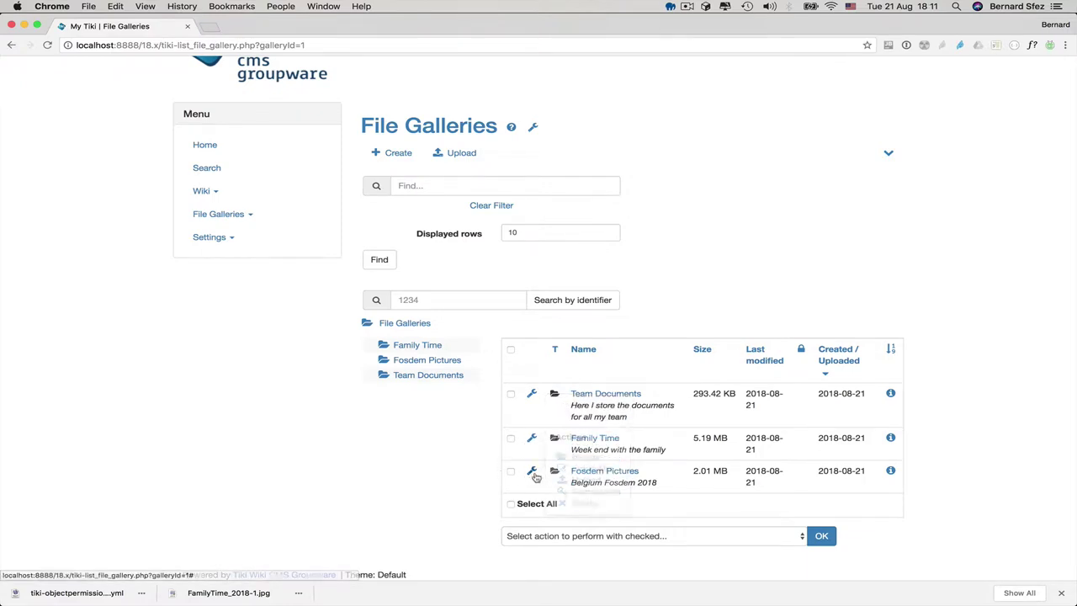
mouse_move(533, 473)
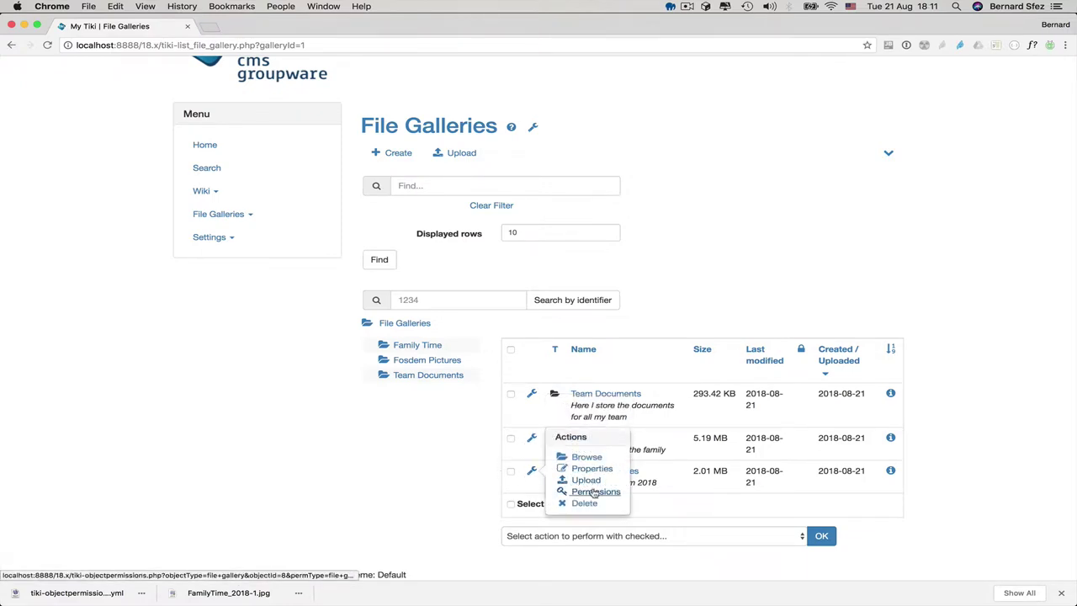
mouse_move(531, 393)
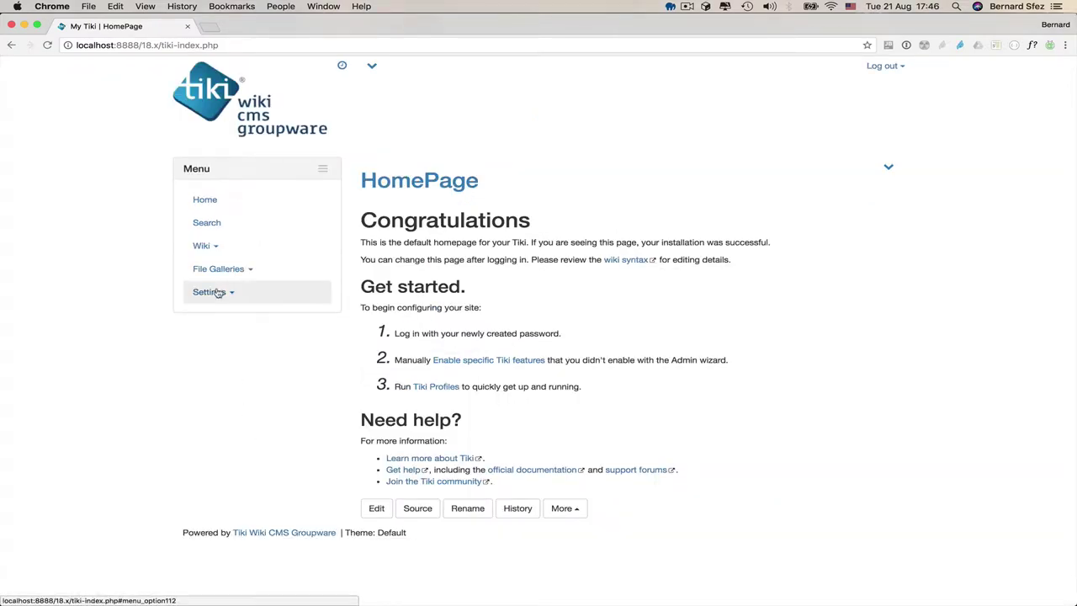
- Open the File Galleries control panel and bring its Storage setting (Store in database) into view
left_click(212, 292)
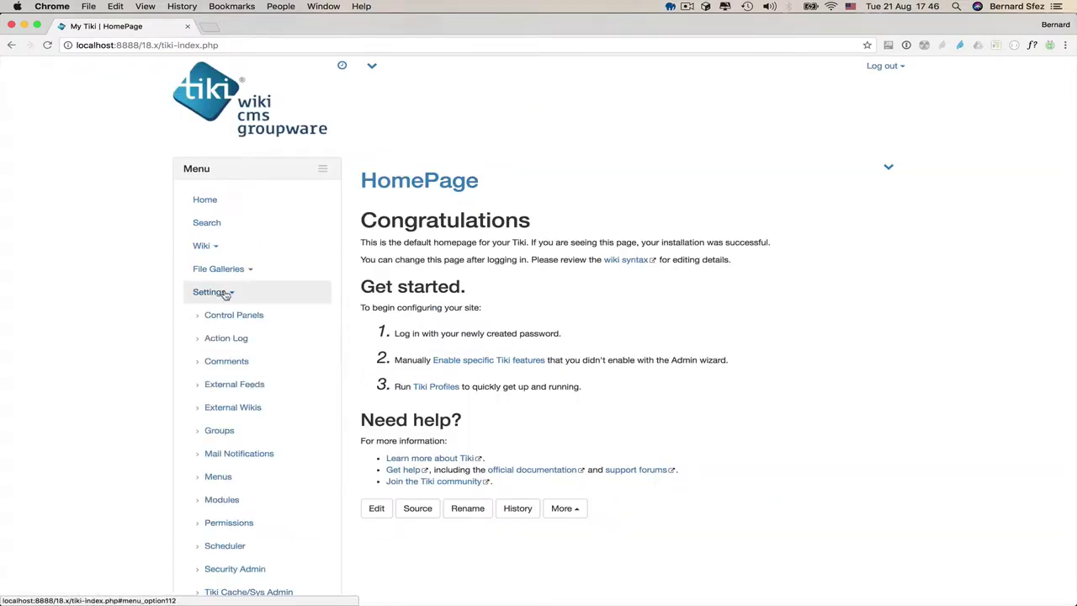
left_click(234, 315)
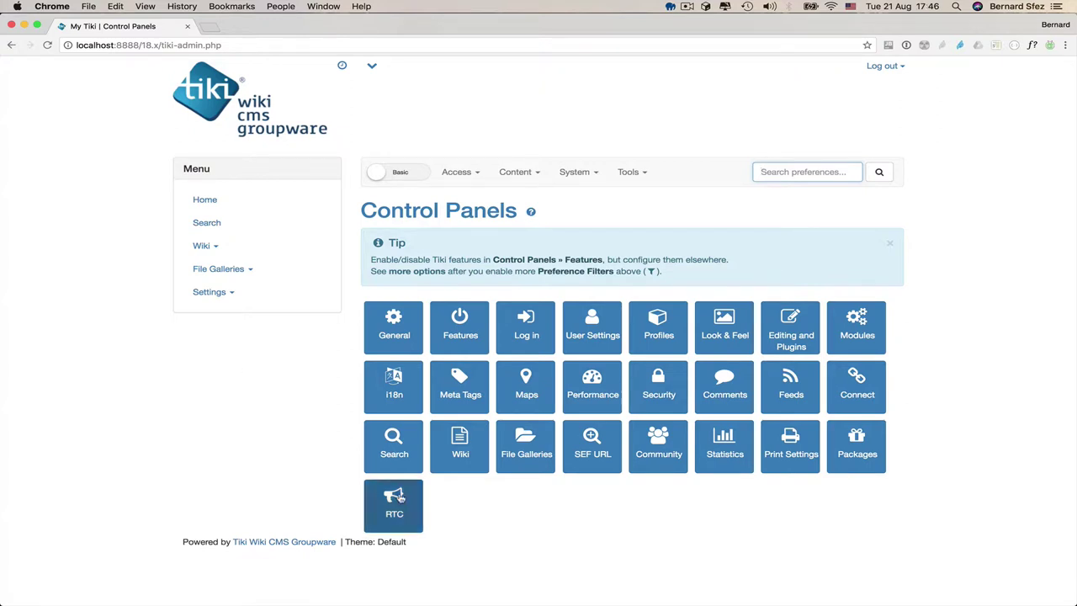
left_click(531, 444)
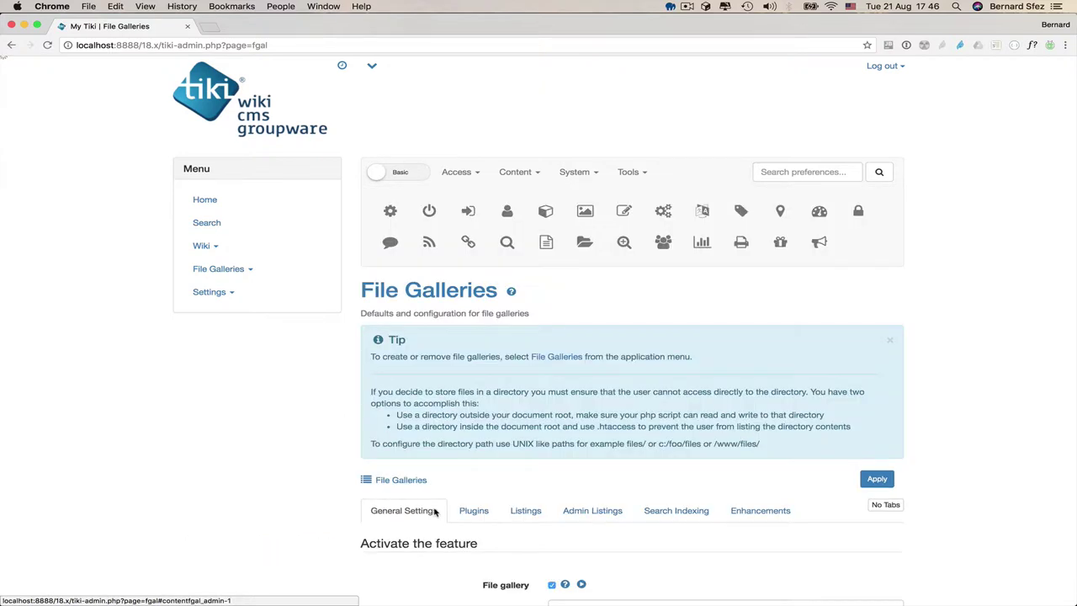
scroll(434, 512, "down", 3)
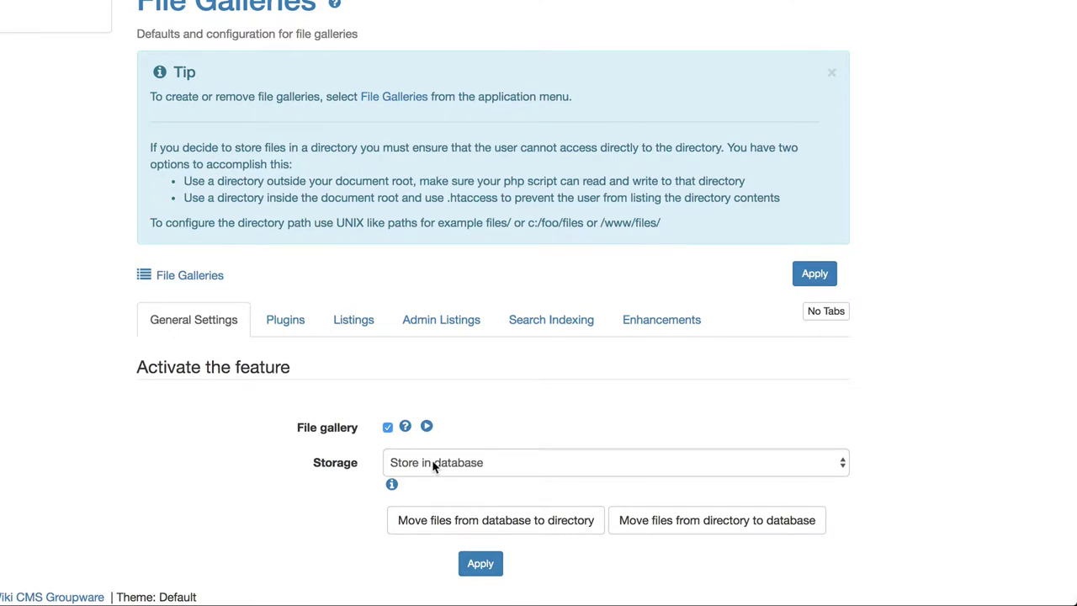
left_click(433, 467)
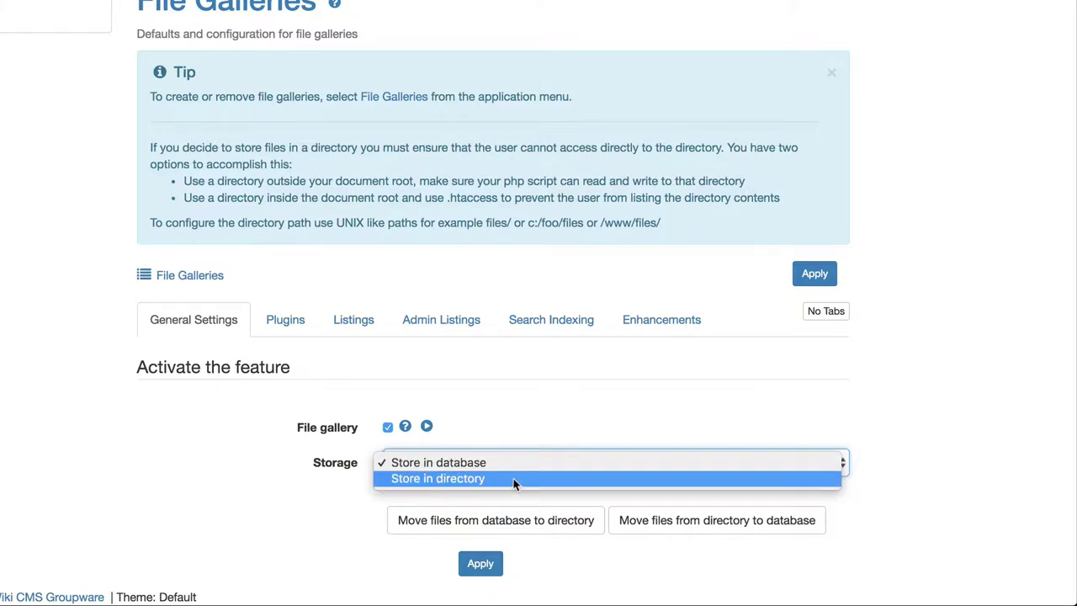
left_click(333, 511)
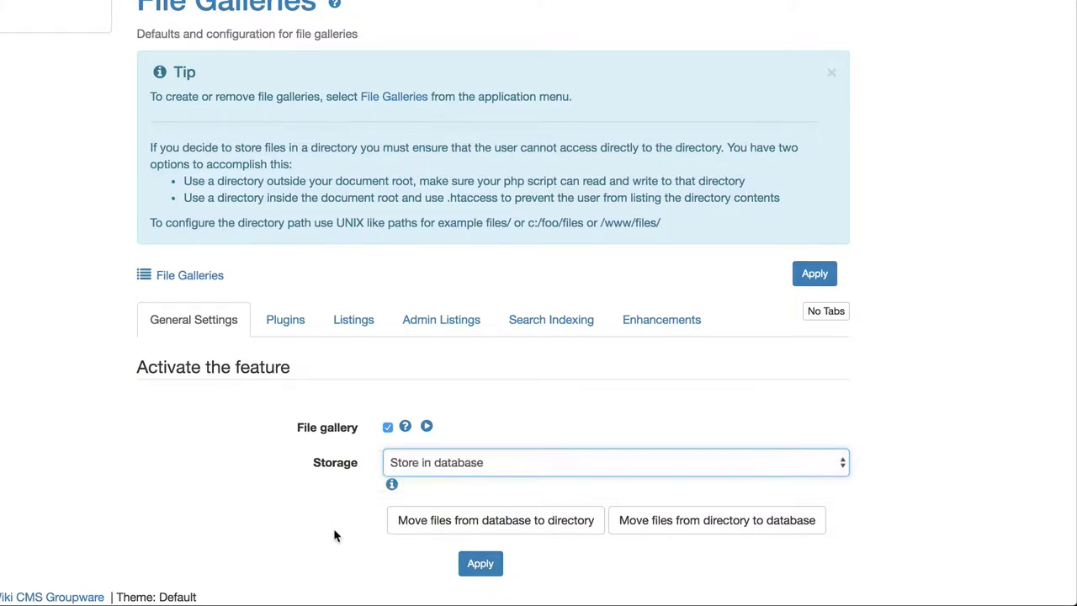
left_click(433, 465)
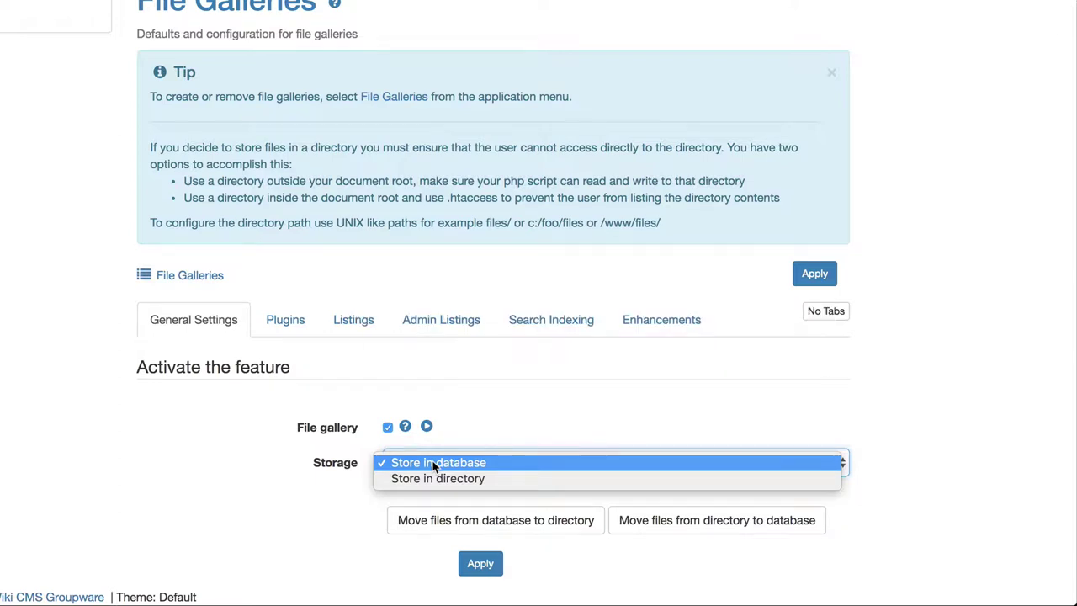
left_click(434, 464)
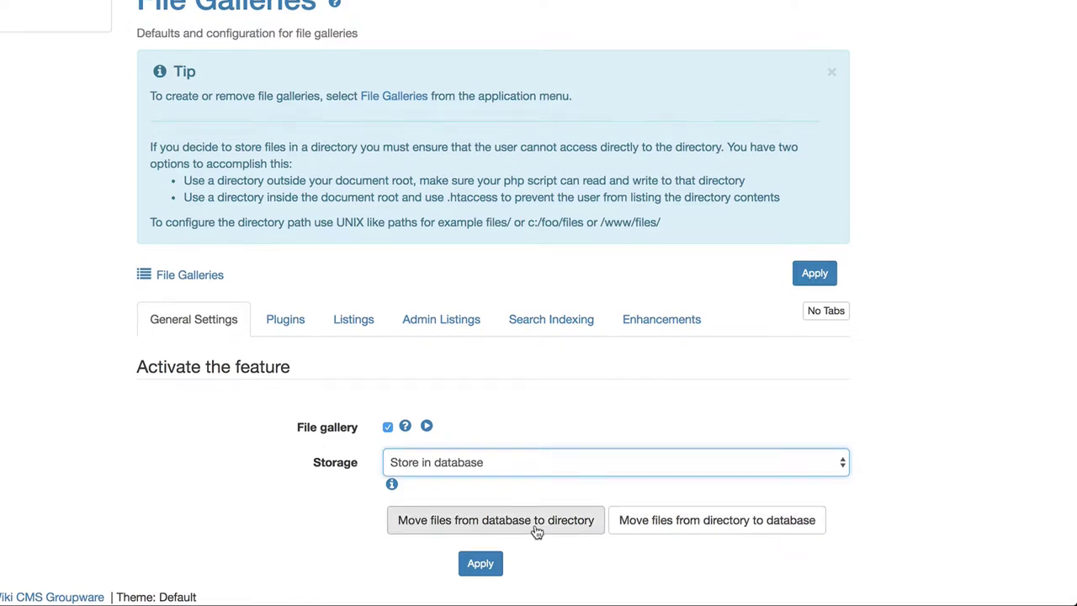
- Switch the control-panel preferences from Basic to Advanced and bring up the filter's default options
scroll(241, 531, "up", 3)
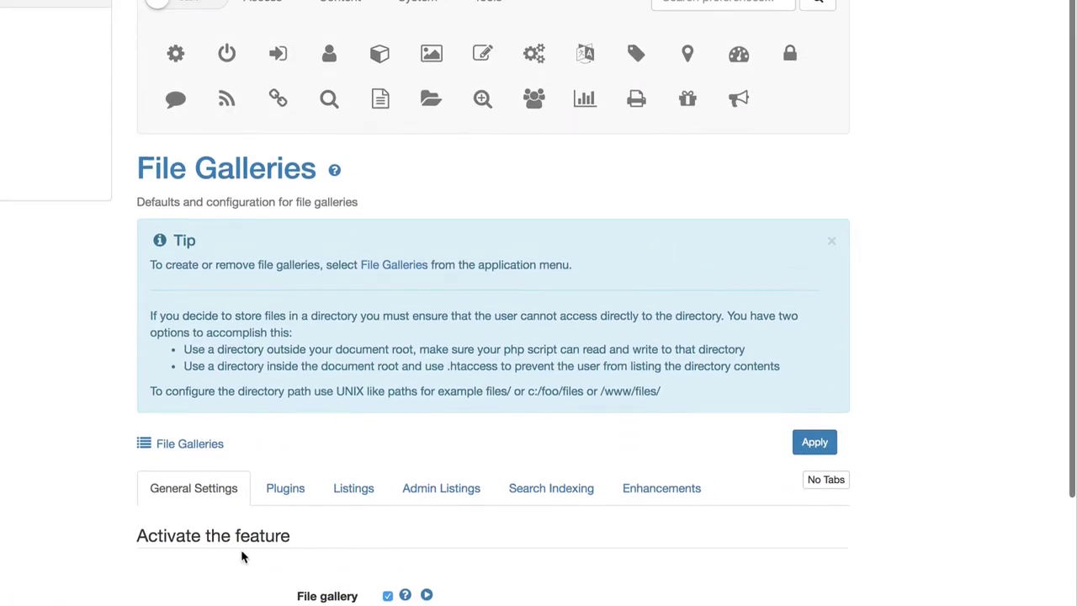
scroll(241, 562, "up", 2)
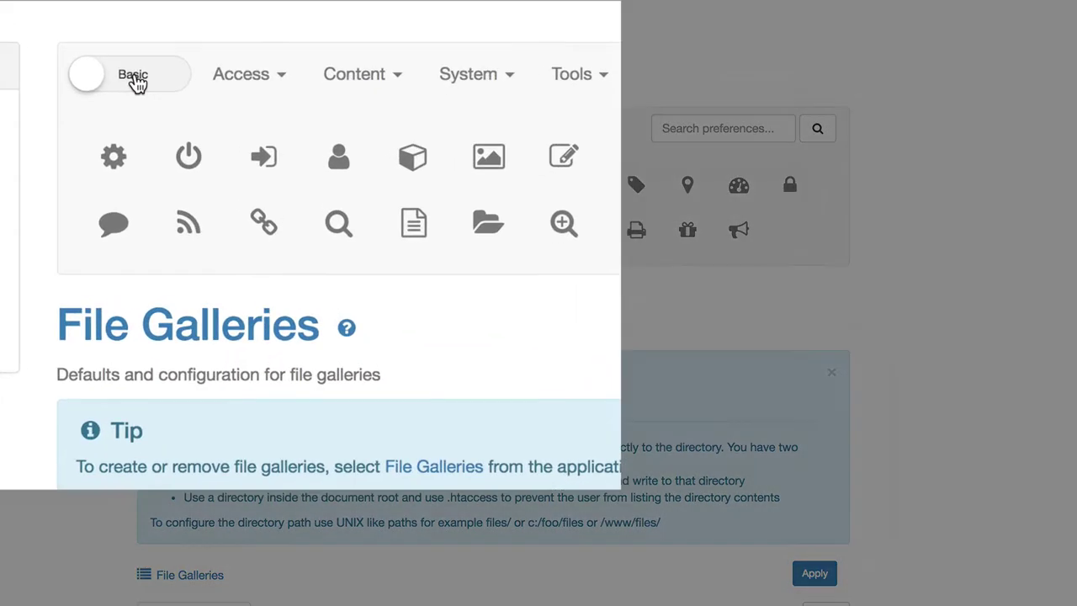
left_click(190, 132)
left_click(254, 75)
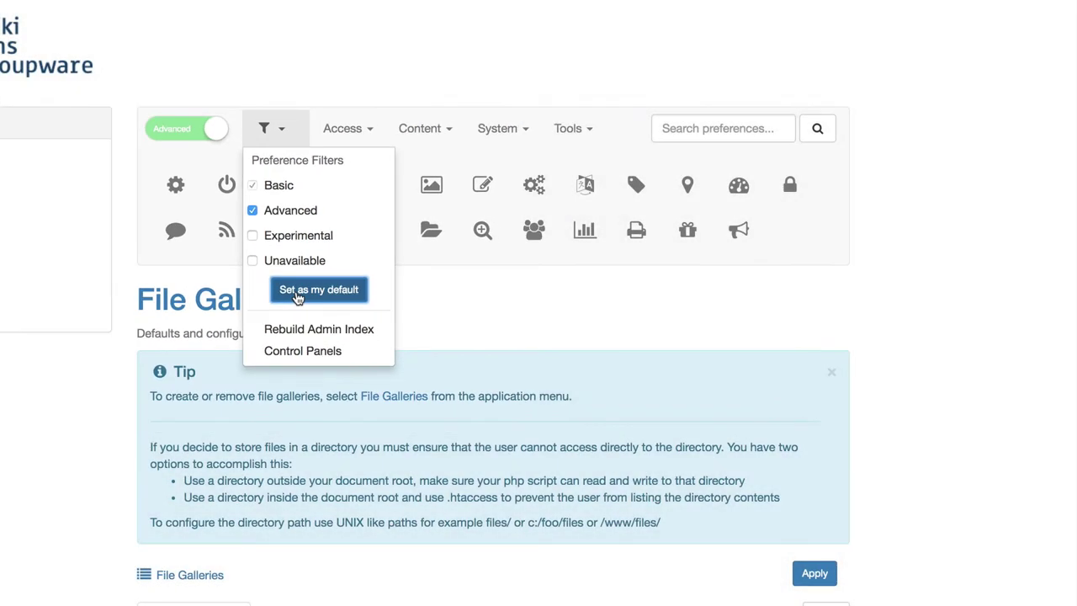
left_click(313, 295)
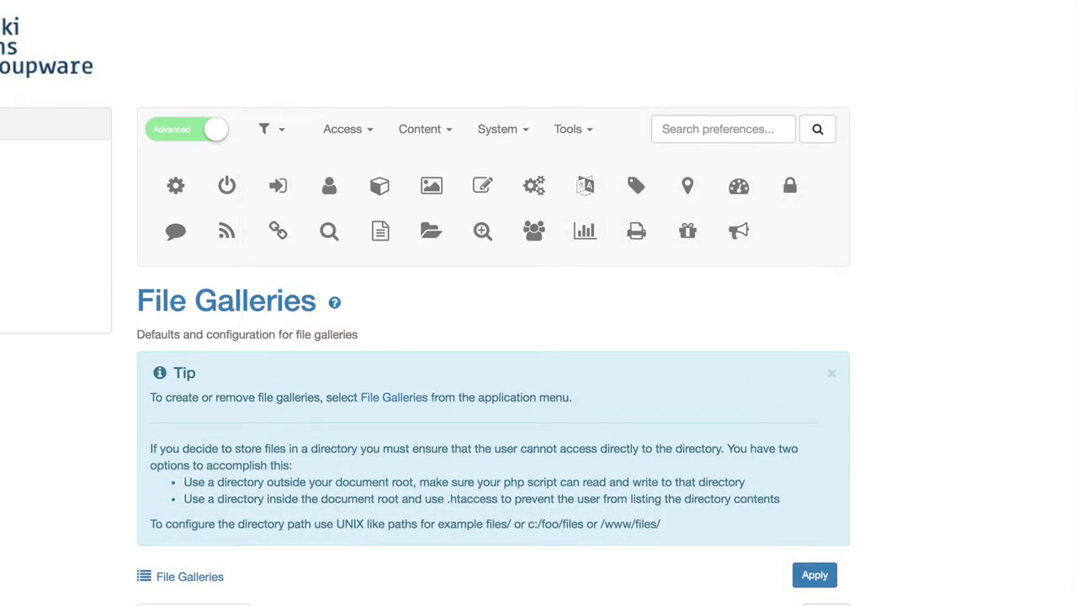
scroll(493, 337, "down", 5)
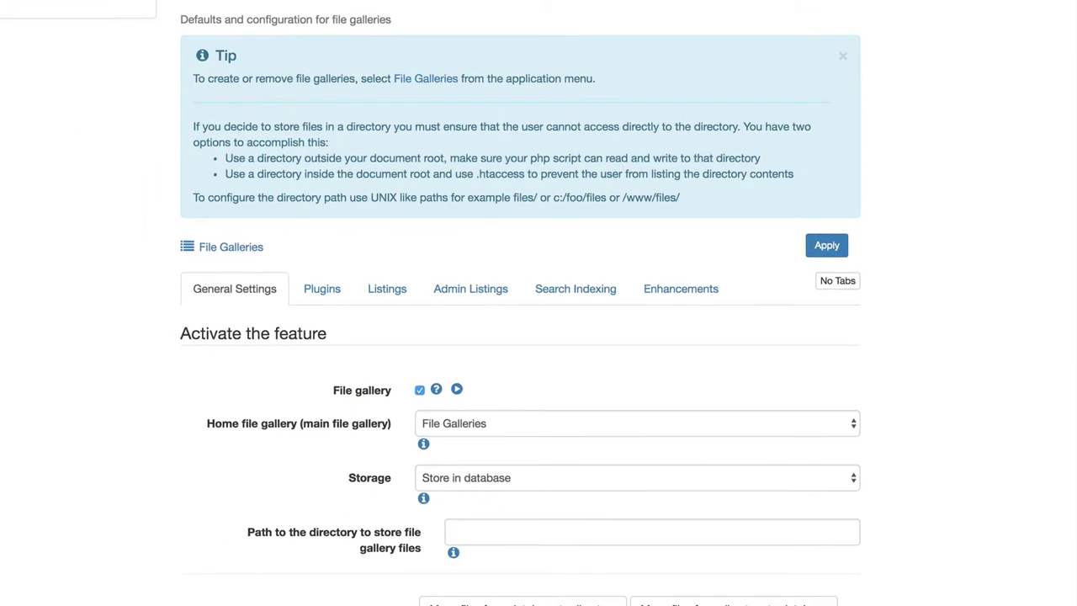
left_click(453, 362)
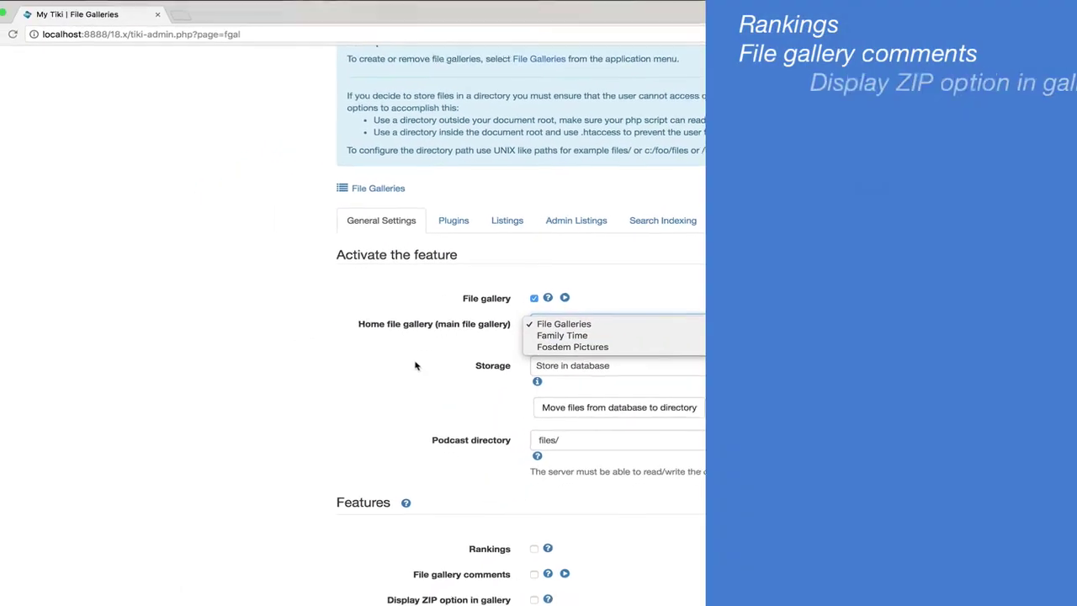
left_click(320, 387)
scroll(312, 395, "down", 5)
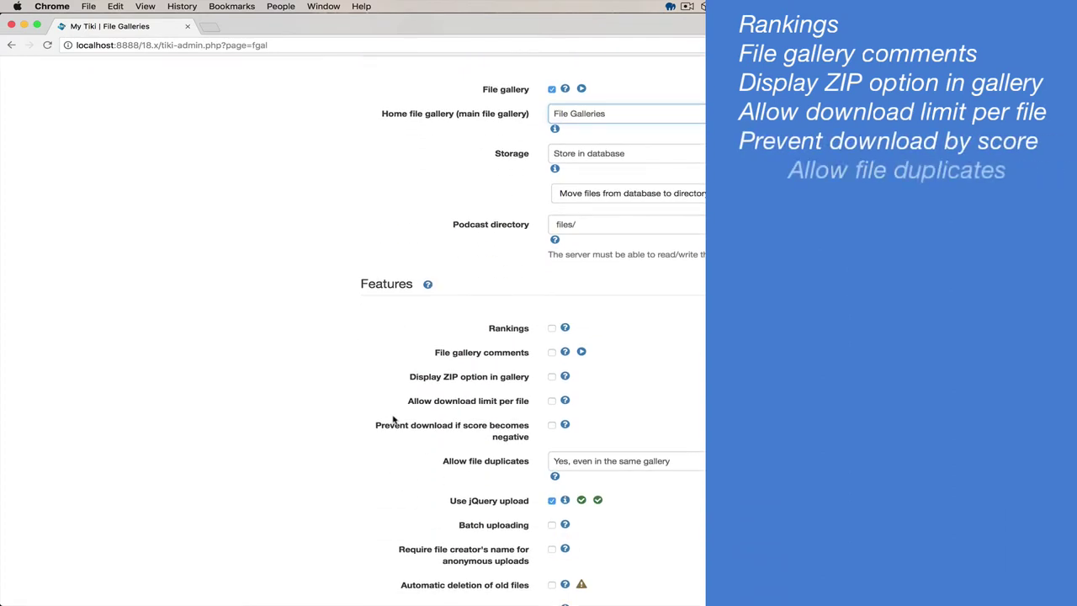
scroll(388, 456, "down", 2)
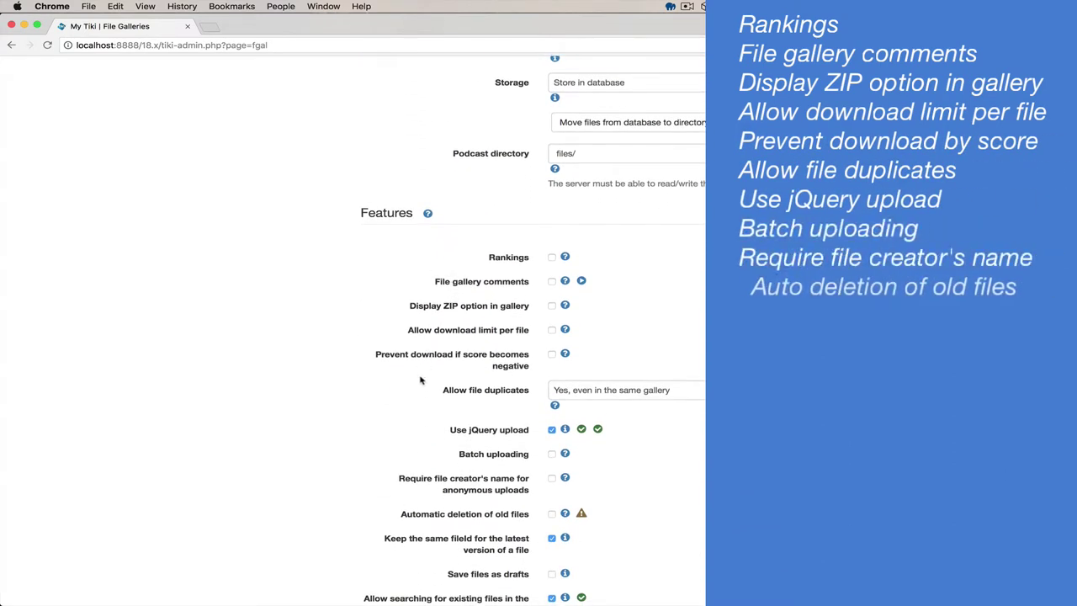
scroll(418, 386, "down", 1)
left_click_drag(460, 396, 533, 402)
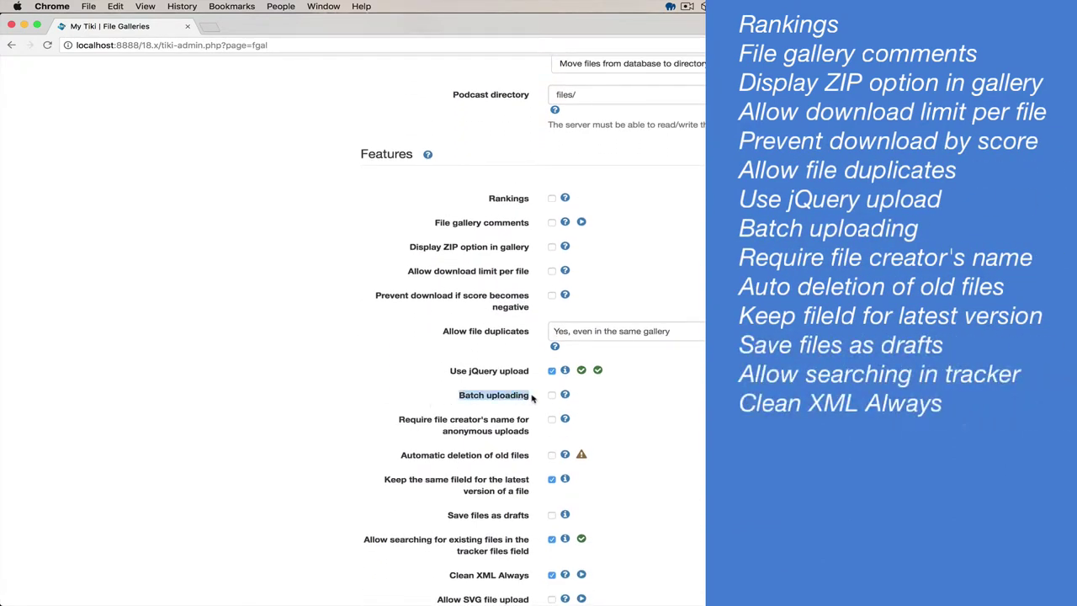
left_click(532, 402)
scroll(534, 404, "down", 3)
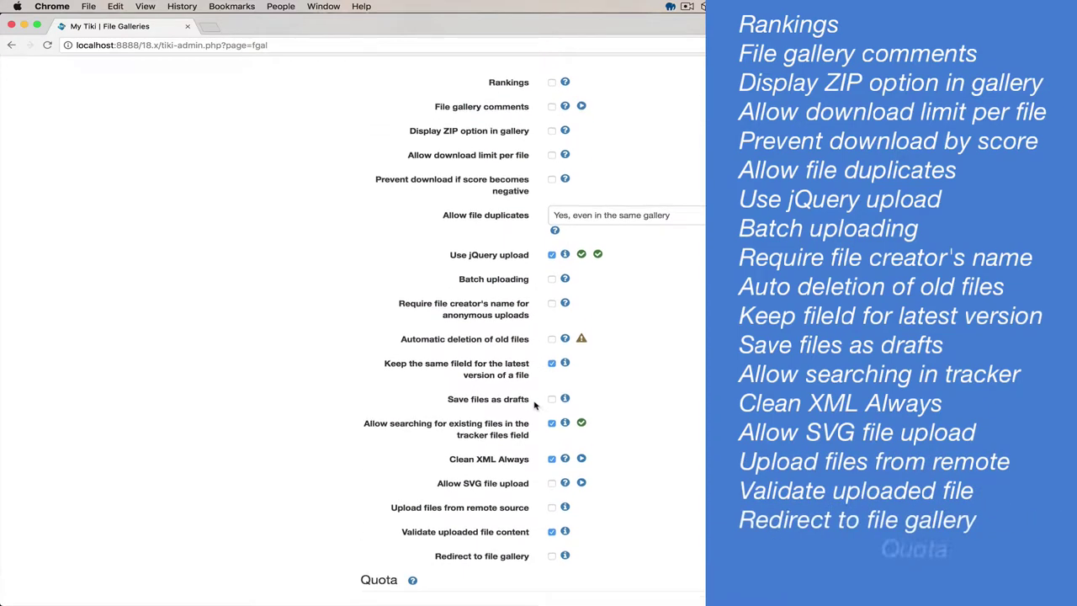
scroll(376, 459, "down", 7)
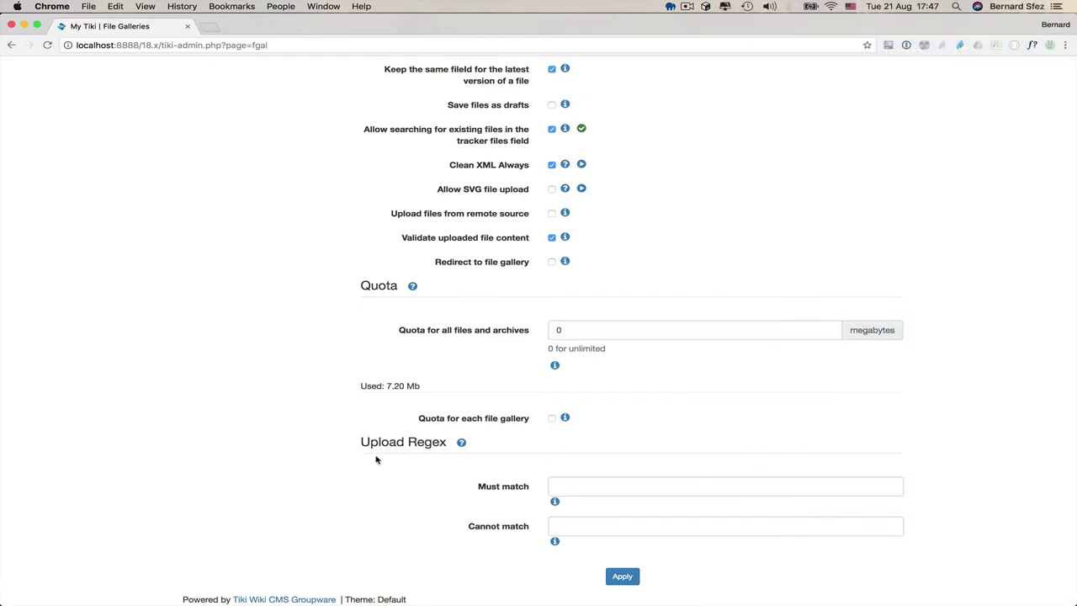
scroll(376, 460, "up", 20)
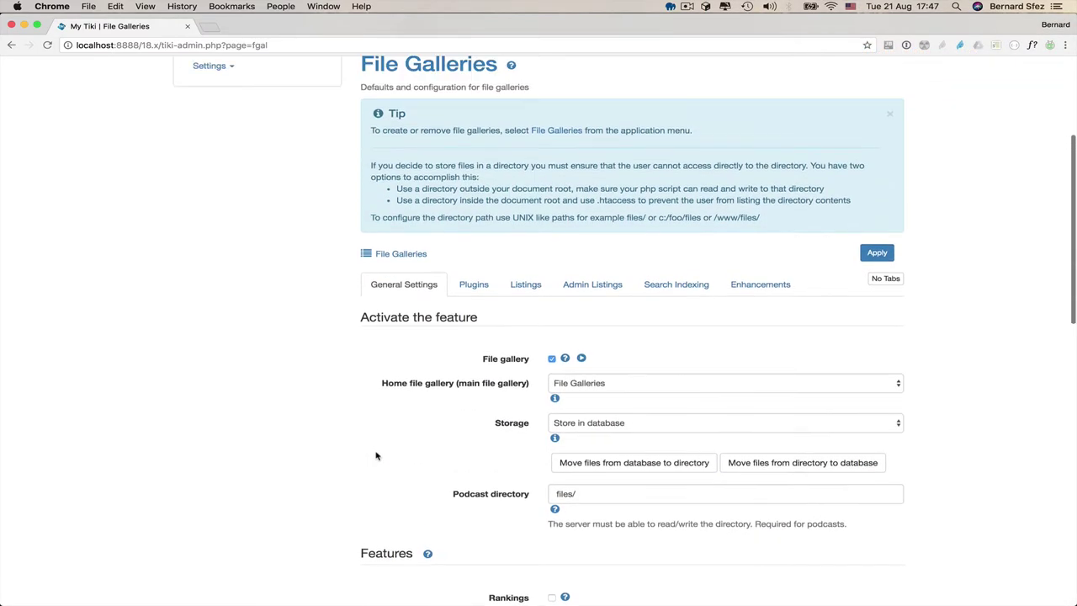
left_click(473, 286)
- Review the gallery Listings settings, keeping List as default view and Creation Date as sort field
scroll(376, 469, "down", 1)
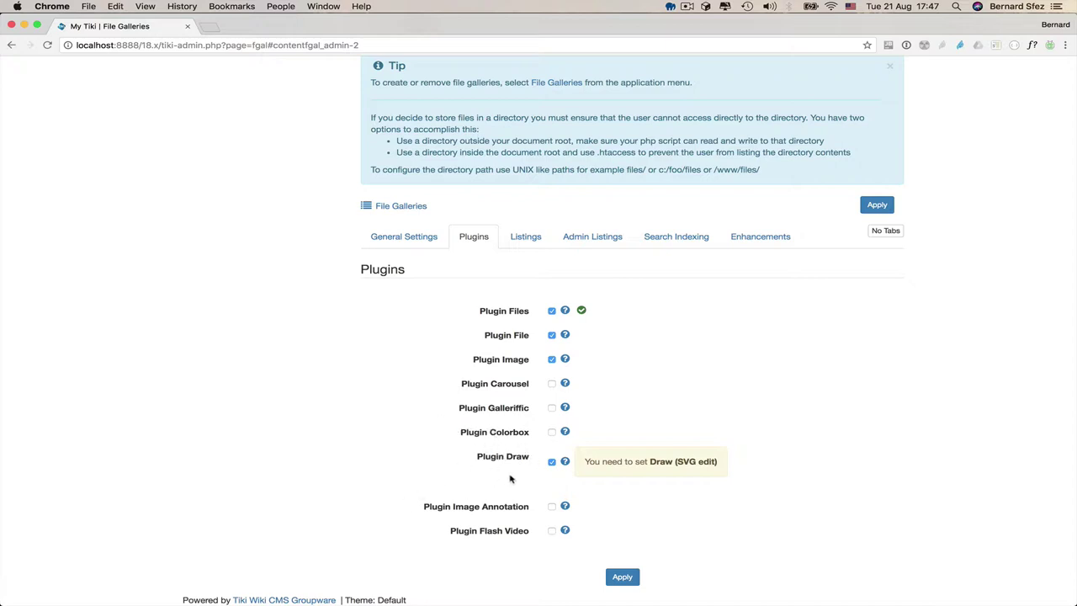
scroll(425, 543, "up", 5)
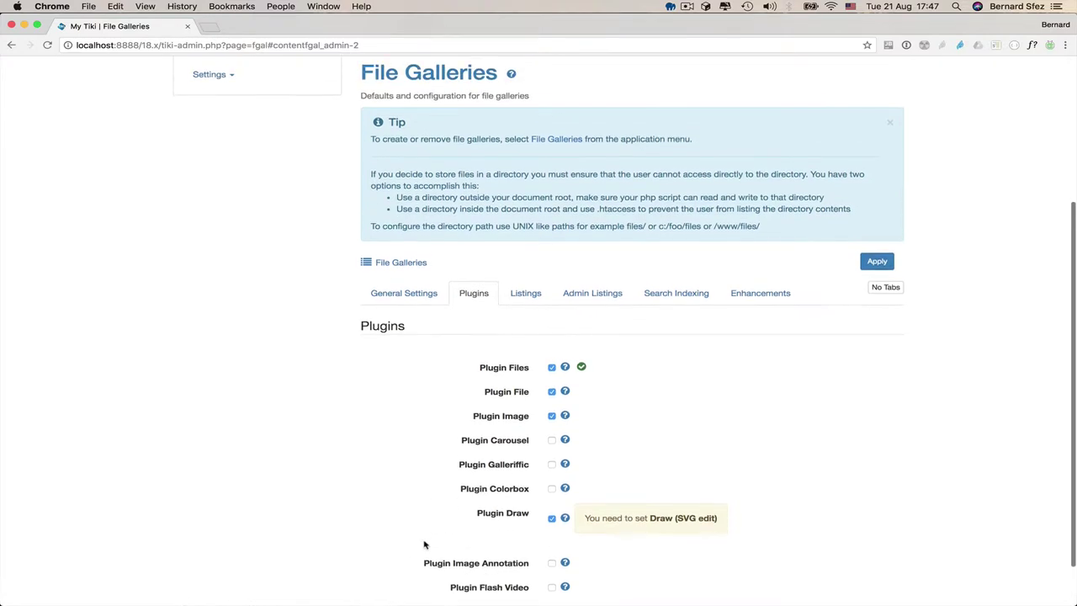
left_click(524, 423)
scroll(520, 579, "down", 4)
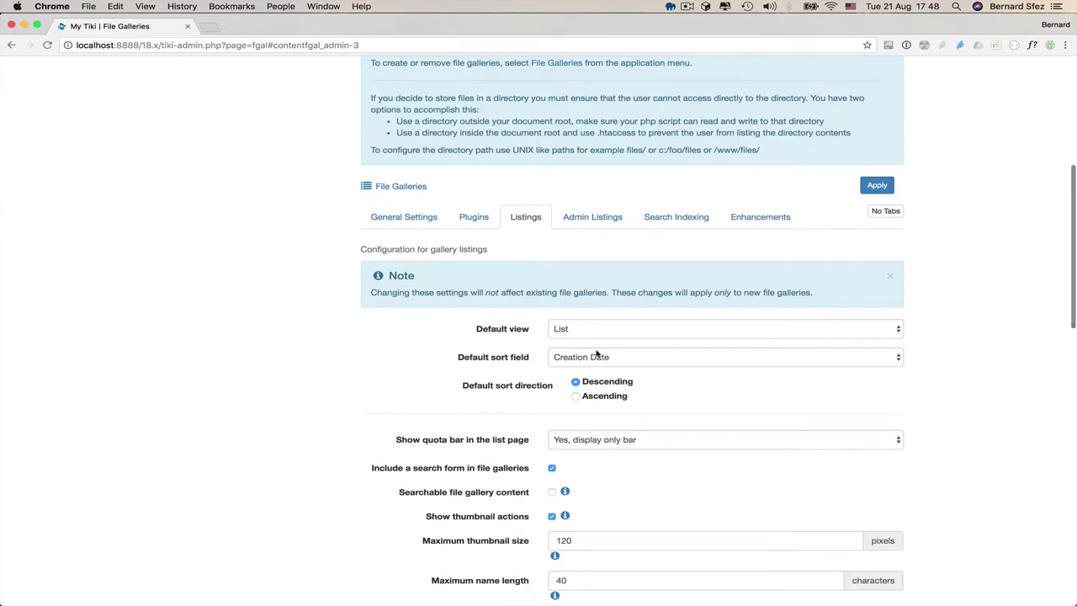
left_click(601, 331)
left_click(667, 359)
left_click(665, 357)
left_click(463, 425)
scroll(463, 421, "down", 3)
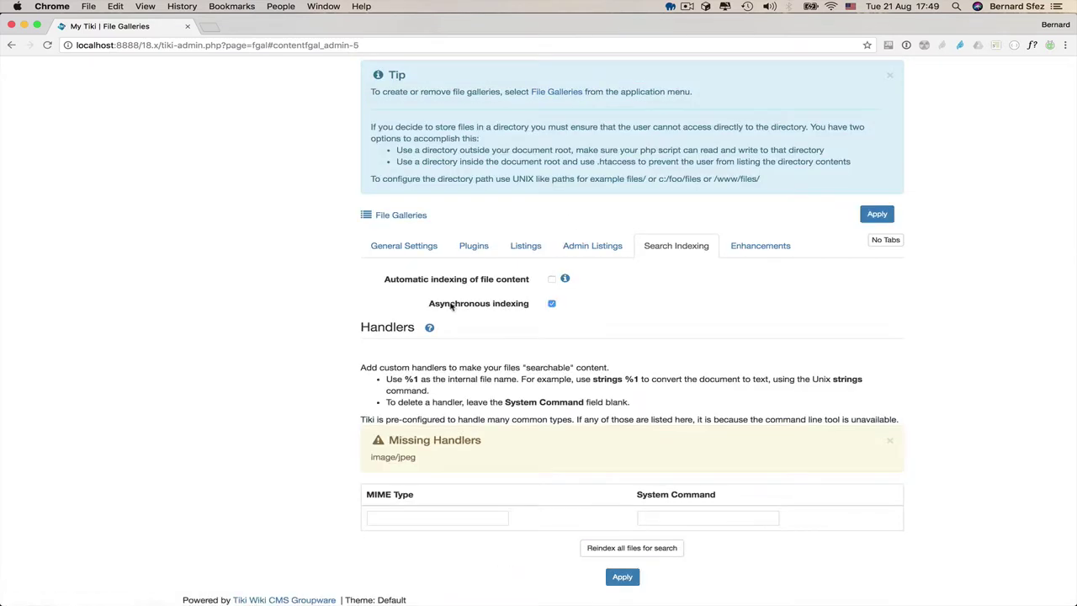
left_click(781, 247)
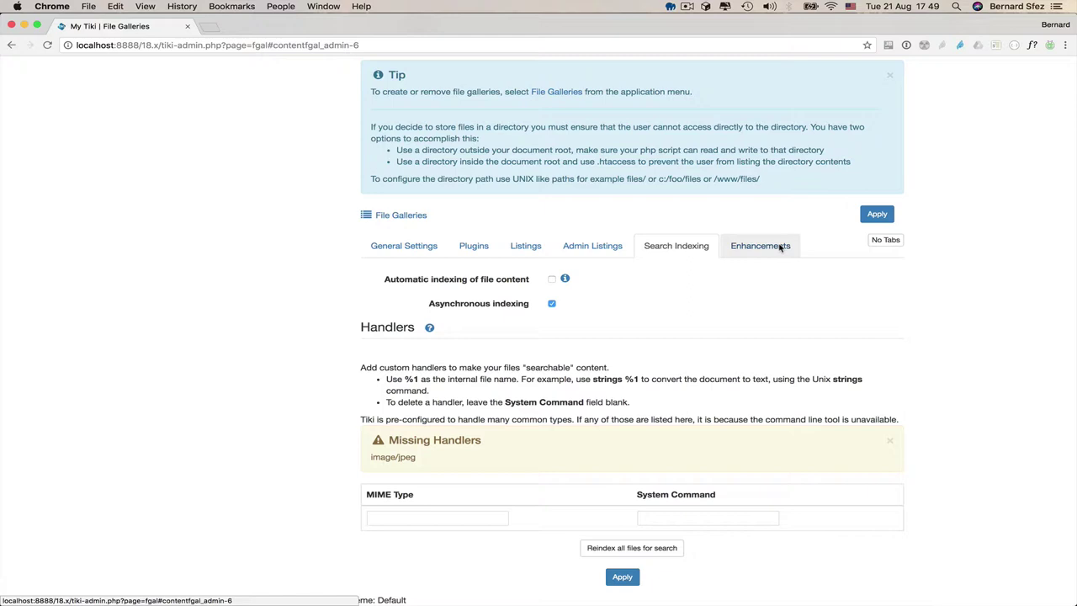
- Scroll through the File Galleries settings to review the slideshow preference
scroll(714, 392, "down", 2)
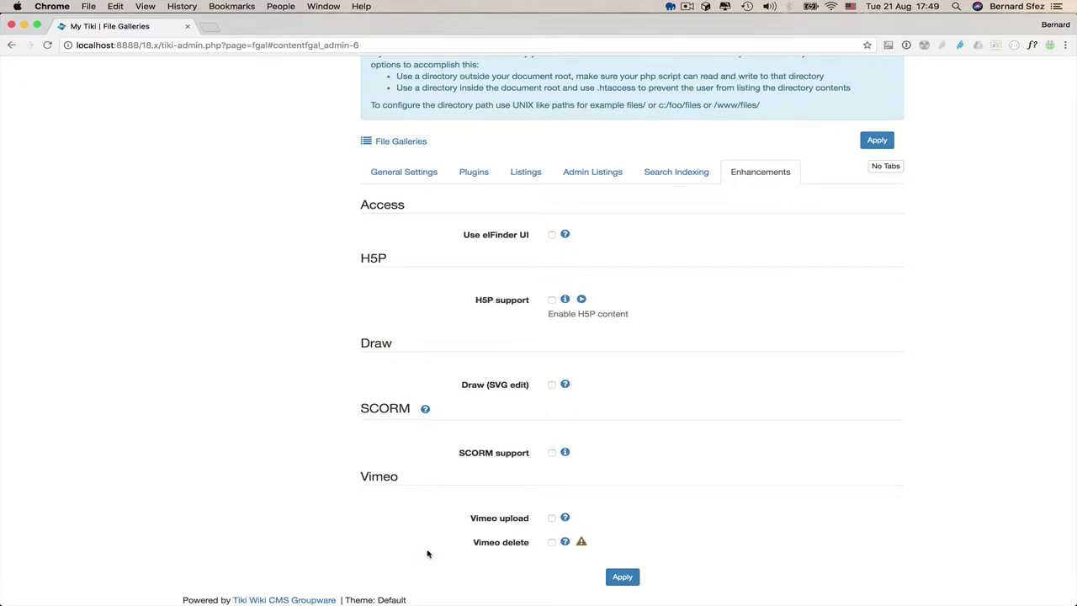
scroll(427, 554, "up", 5)
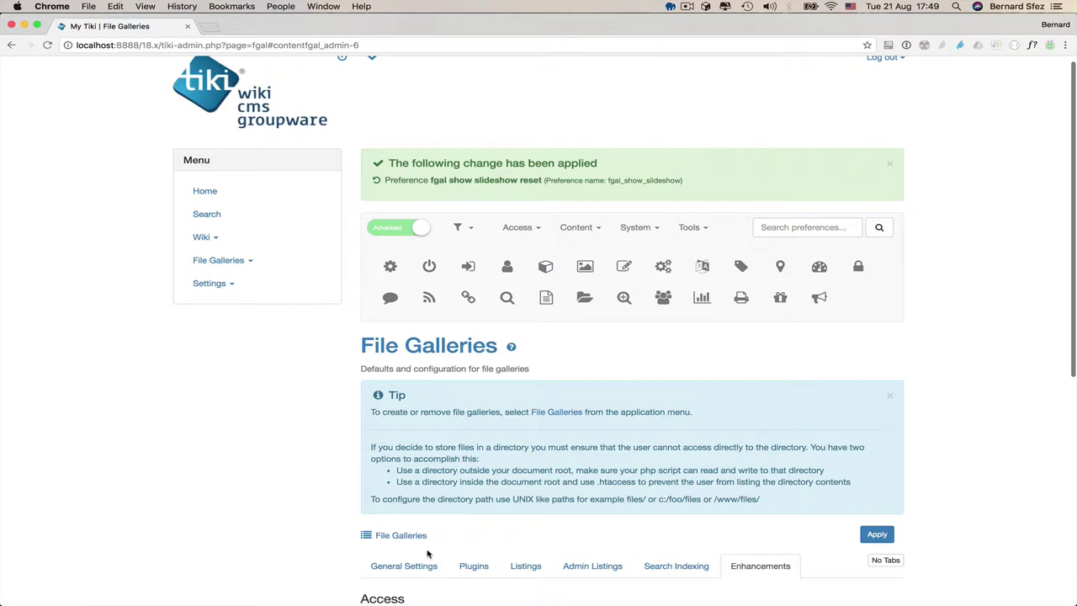
scroll(421, 547, "up", 1)
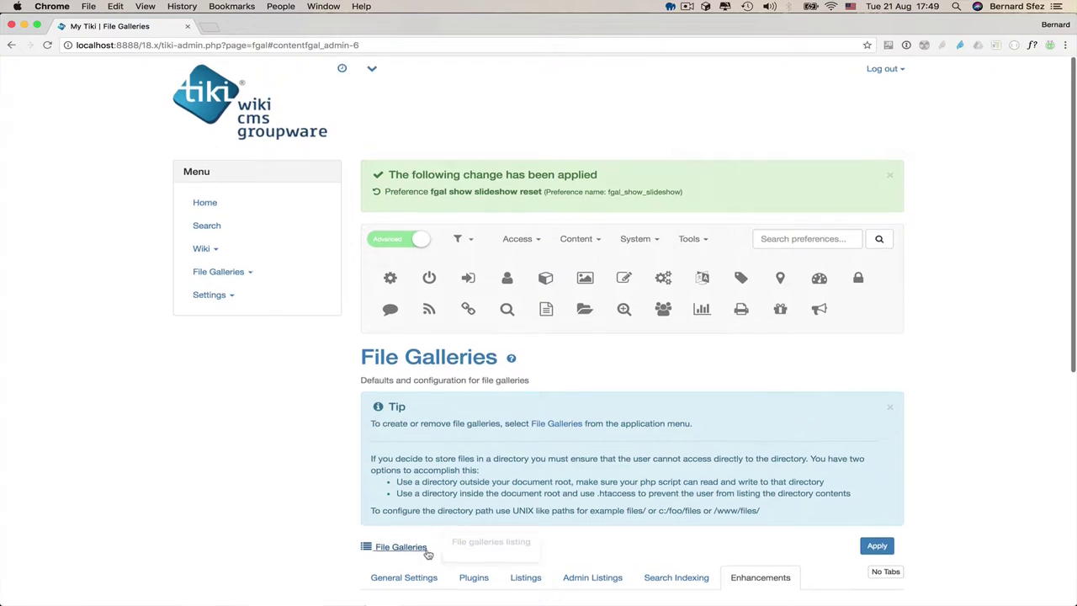
- Open the File Galleries Upload File page
left_click(221, 270)
left_click(238, 315)
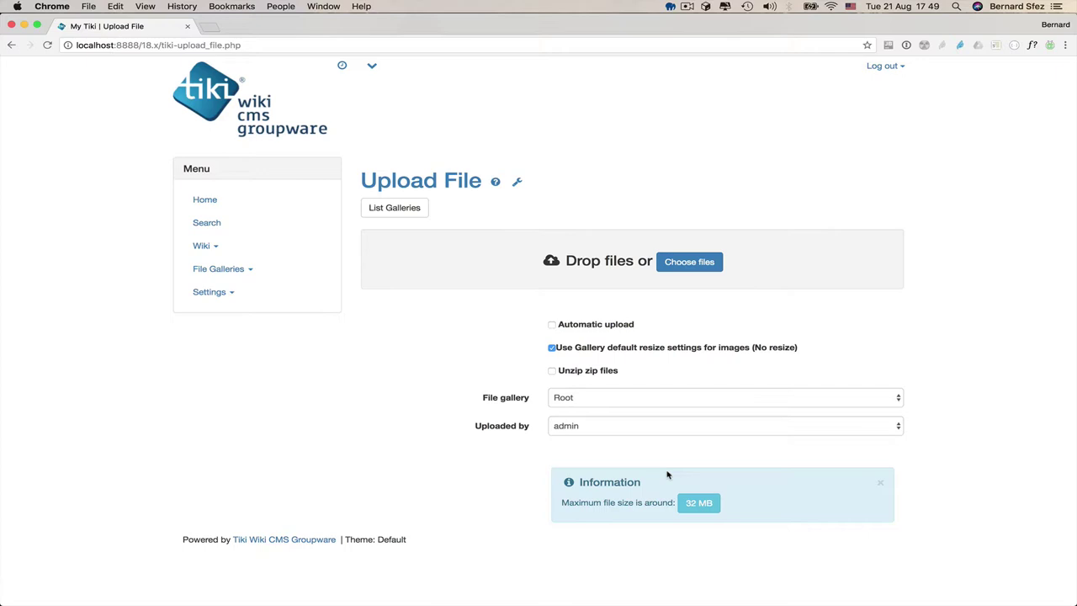
mouse_move(697, 507)
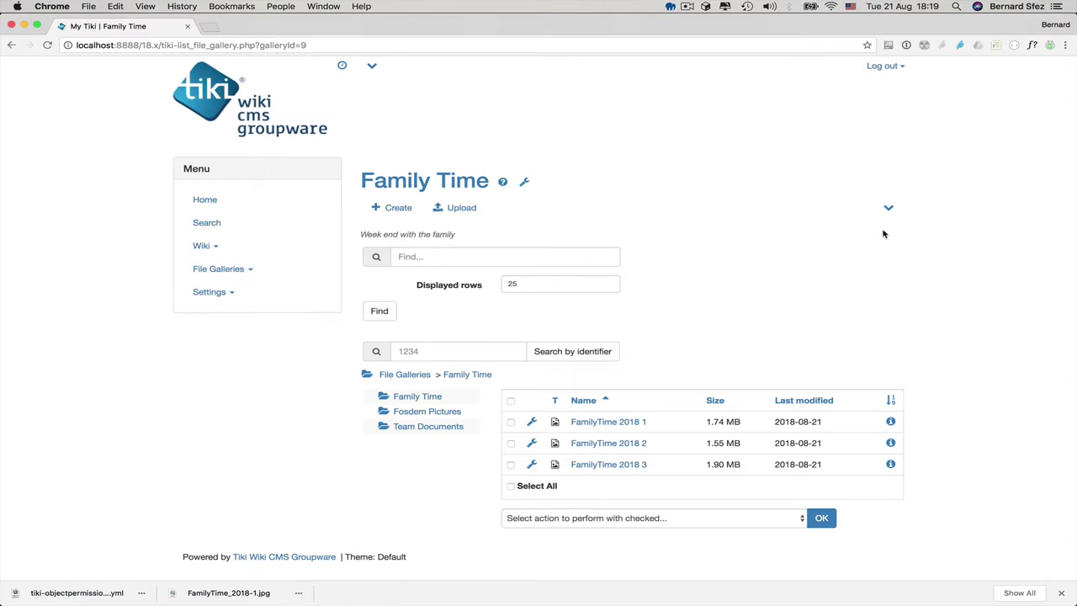
- Enable Slideshow in the Family Time gallery settings, save, and preview its three-photo slideshow
left_click(890, 209)
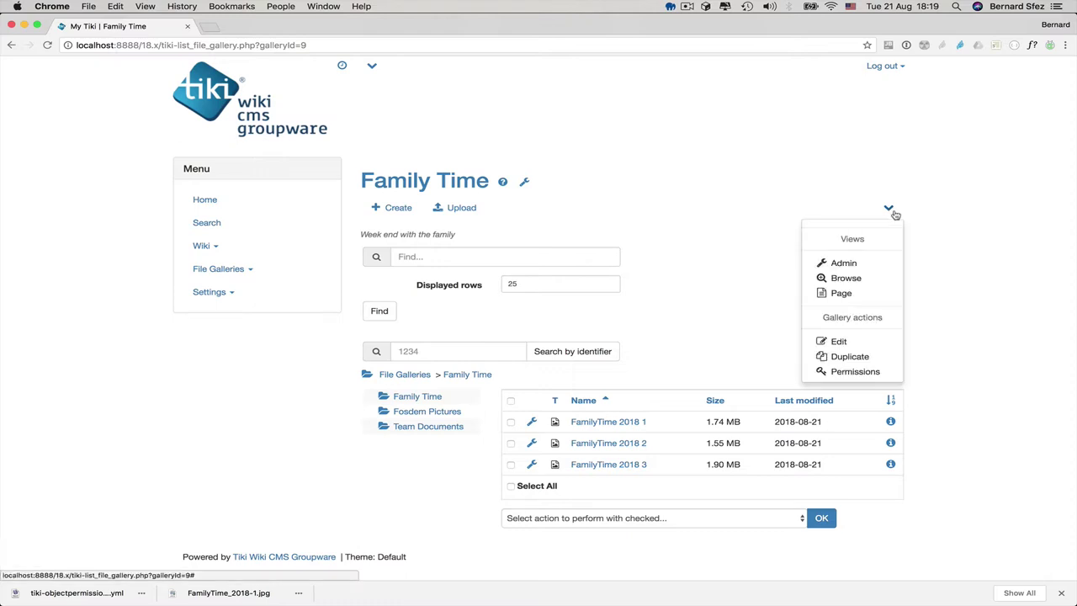
left_click(835, 344)
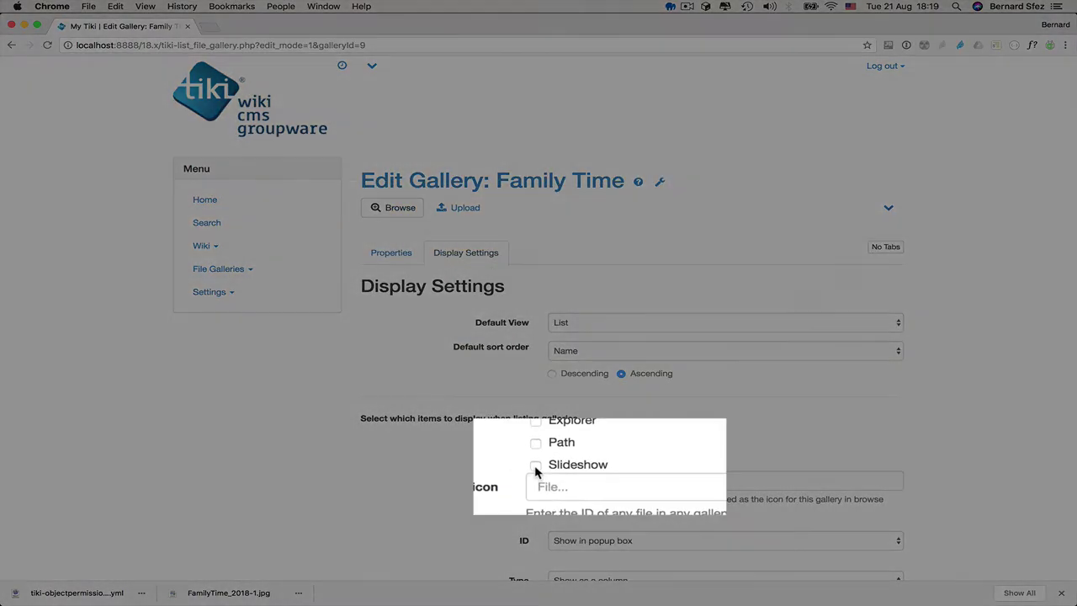
left_click(535, 466)
scroll(564, 480, "down", 15)
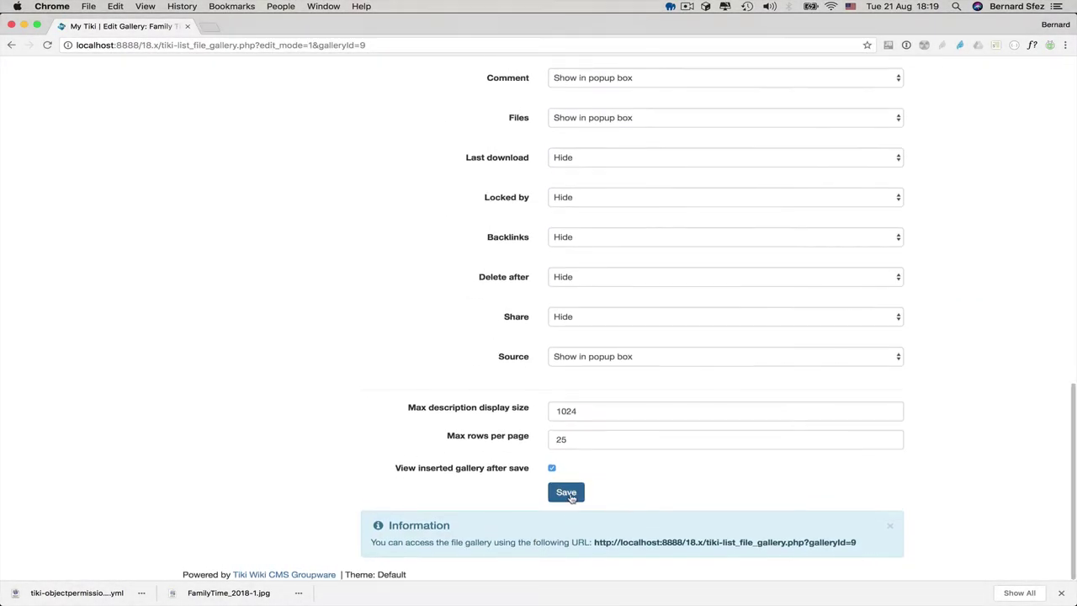
left_click(569, 493)
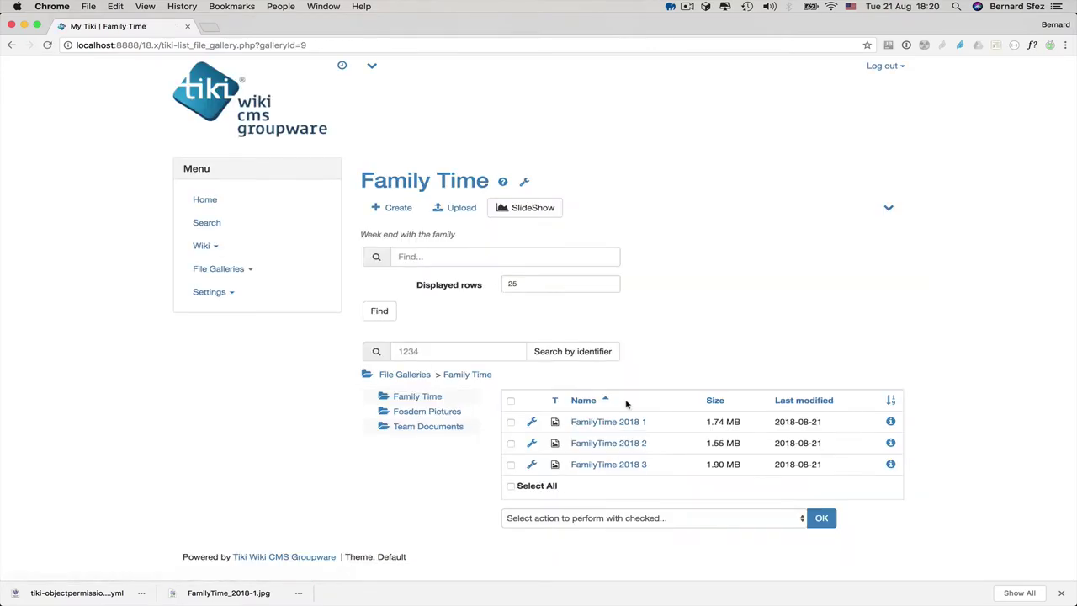
left_click(548, 208)
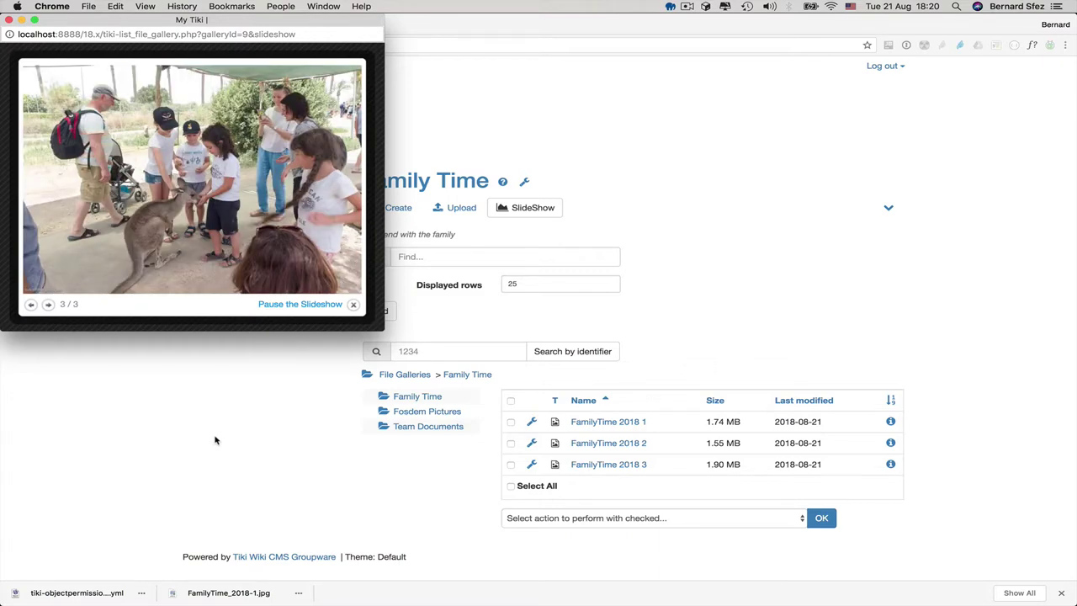
left_click(8, 20)
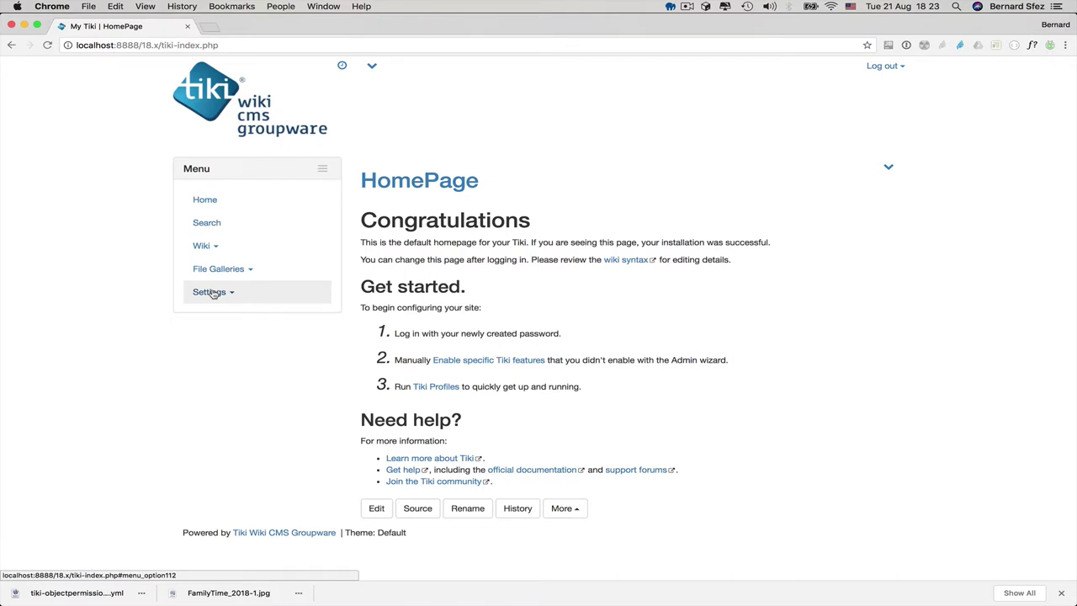
- Search Control Panels for 'Web Document', enable Plugin Web Document Viewer and apply
left_click(210, 292)
left_click(227, 315)
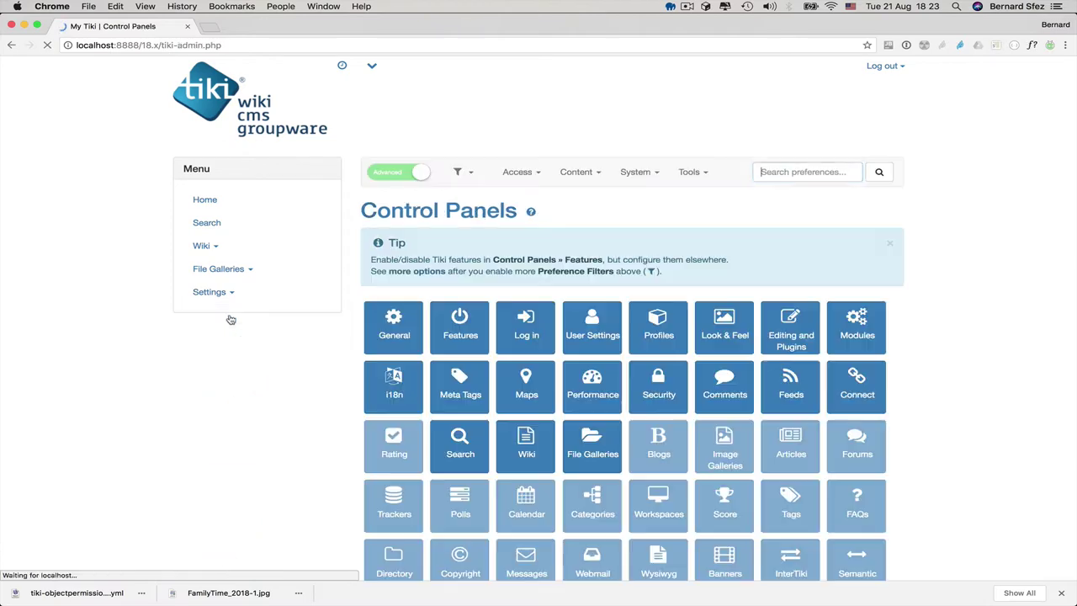
type("web")
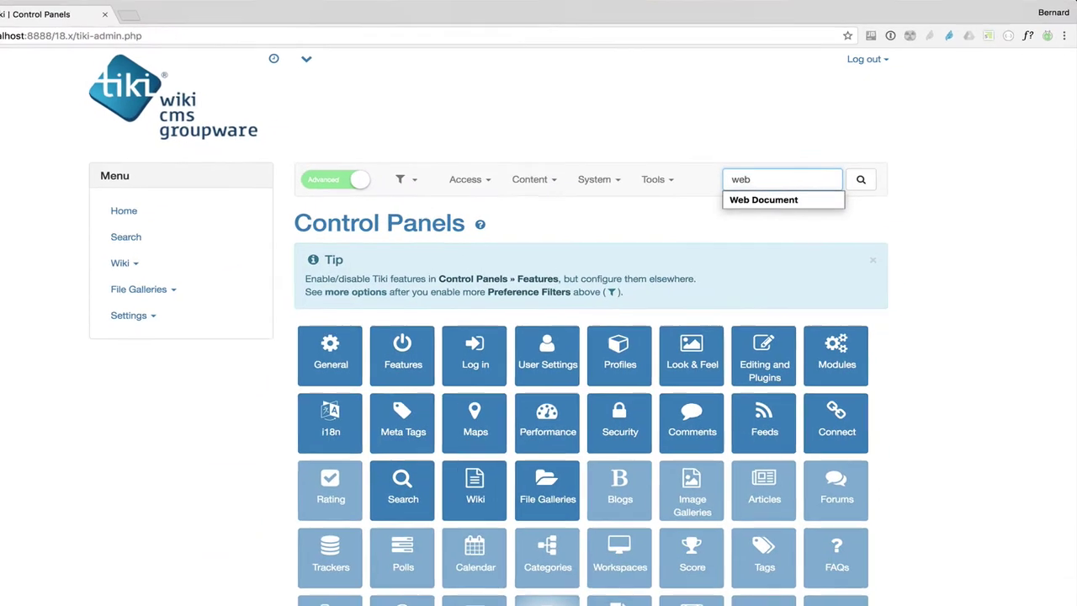
key("Down")
key("Return")
left_click(819, 200)
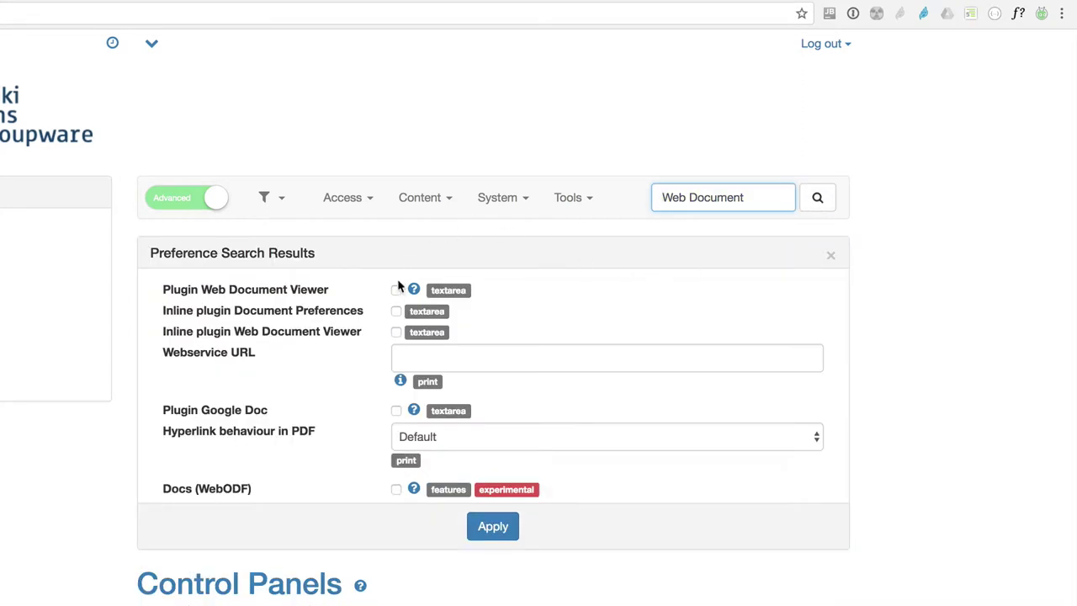
left_click(396, 290)
left_click(474, 528)
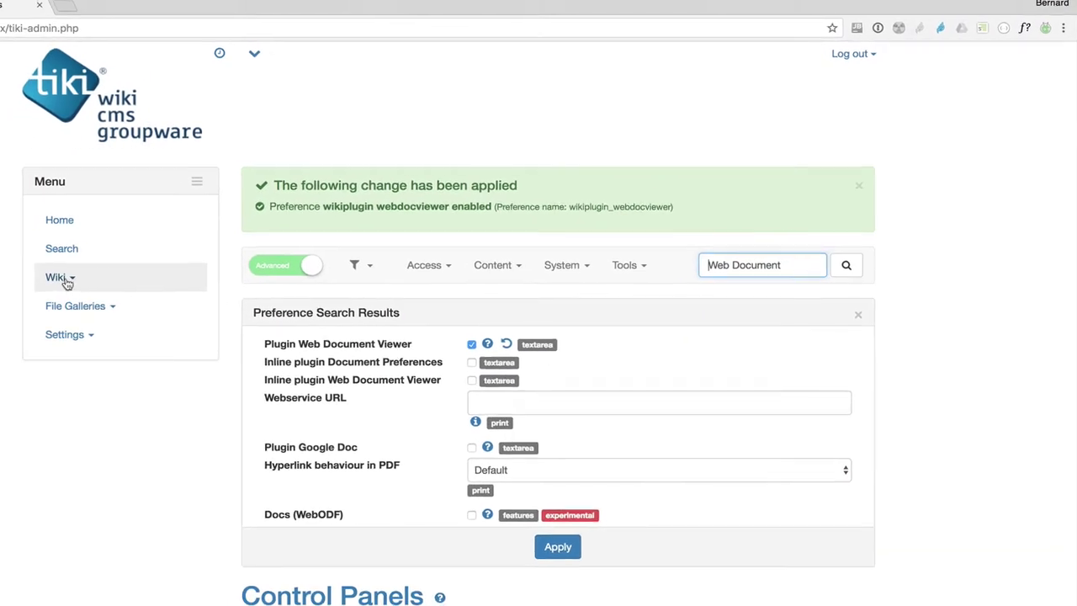
- Open HomePage for editing and delete all of its existing source
left_click(31, 224)
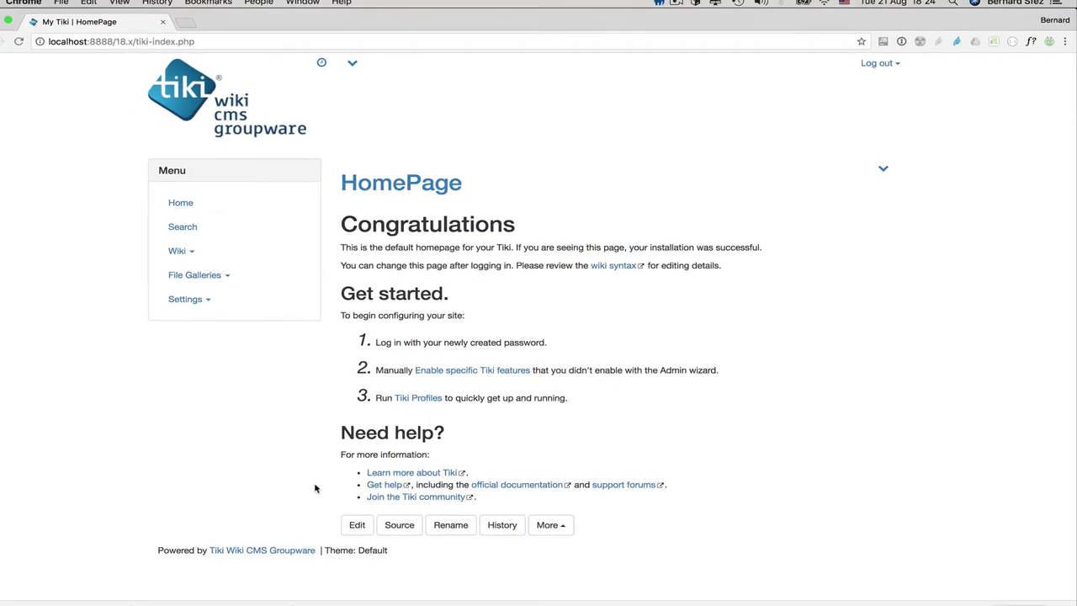
left_click(334, 543)
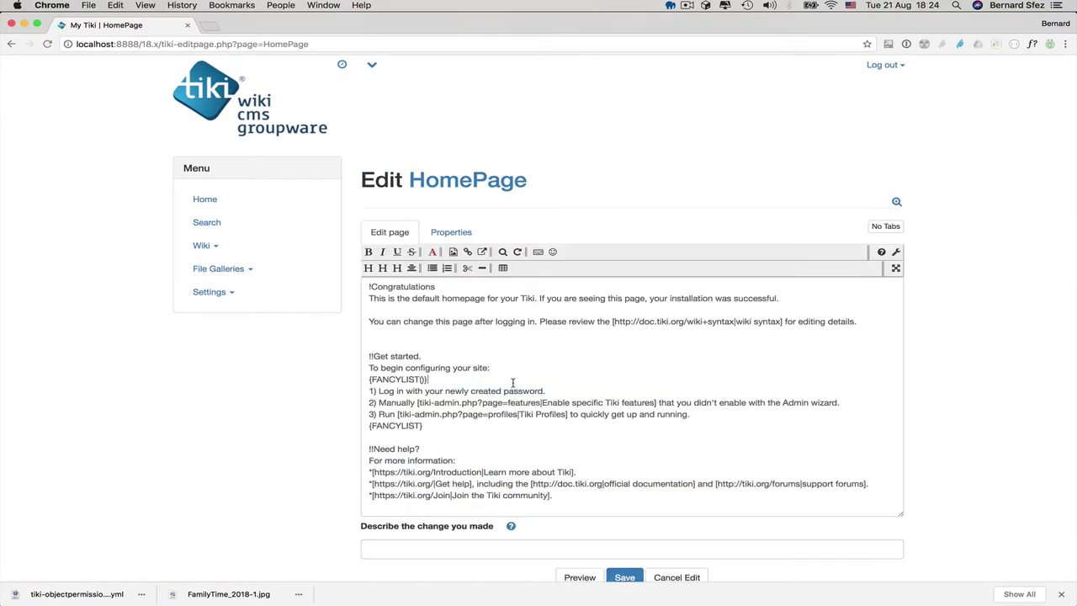
left_click(491, 414)
key("super+a")
key("BackSpace")
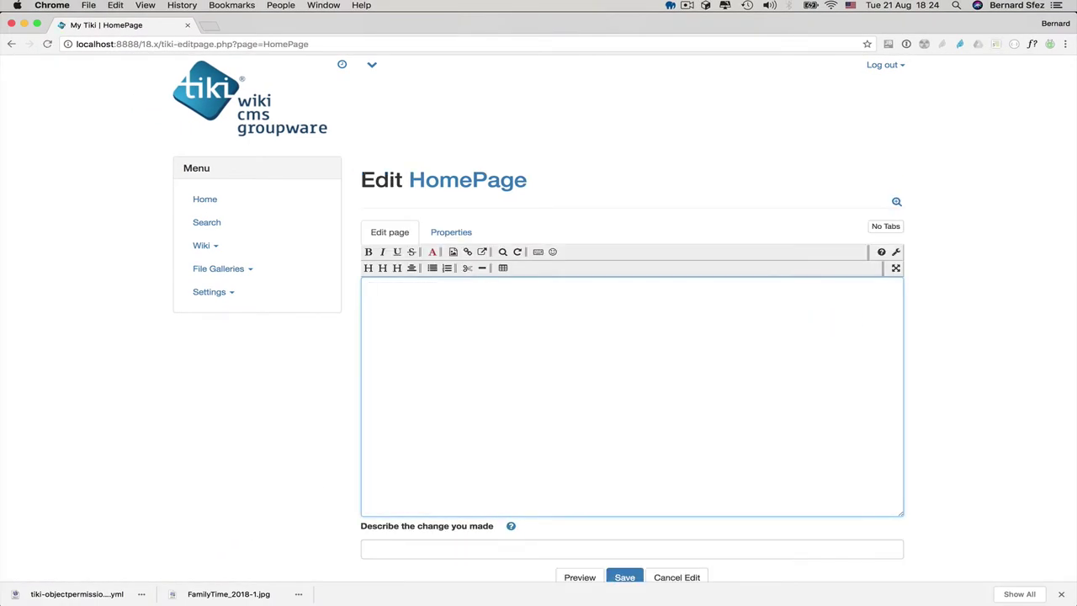
- Type the '!My new page' heading and insert a gallery image (fileId 5)
type("!My new page")
left_click(454, 252)
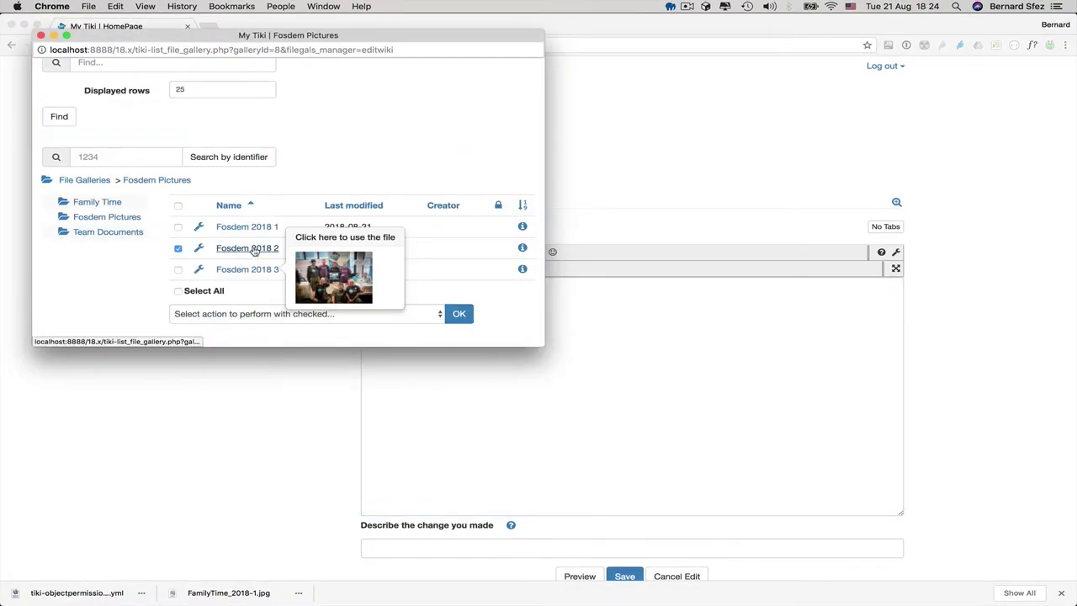
left_click(253, 247)
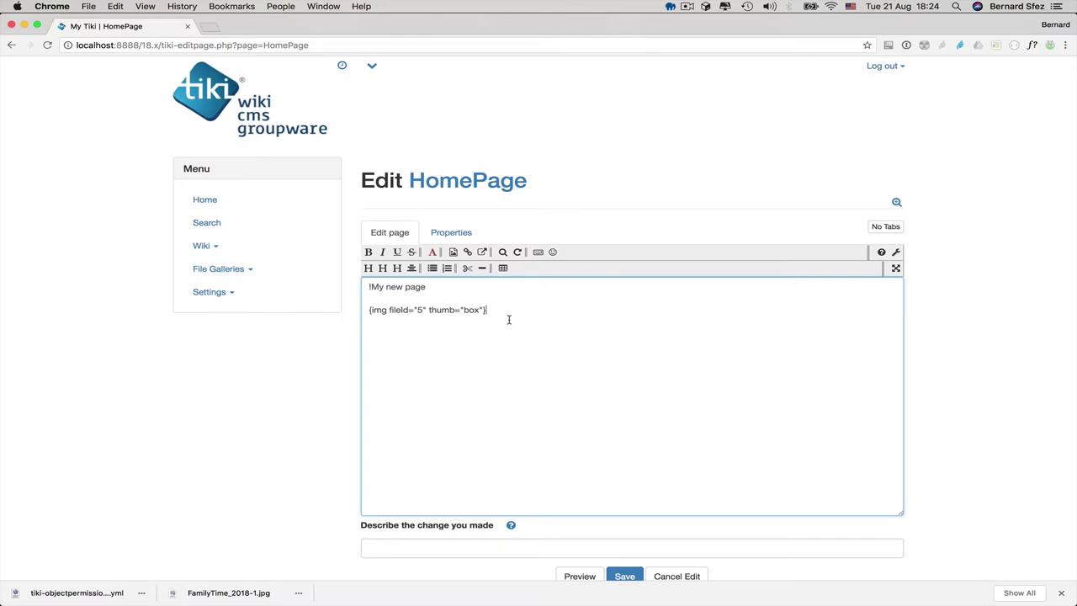
- Find the Image plugin by filtering the editor's Plugin Help for 'img'
left_click(881, 252)
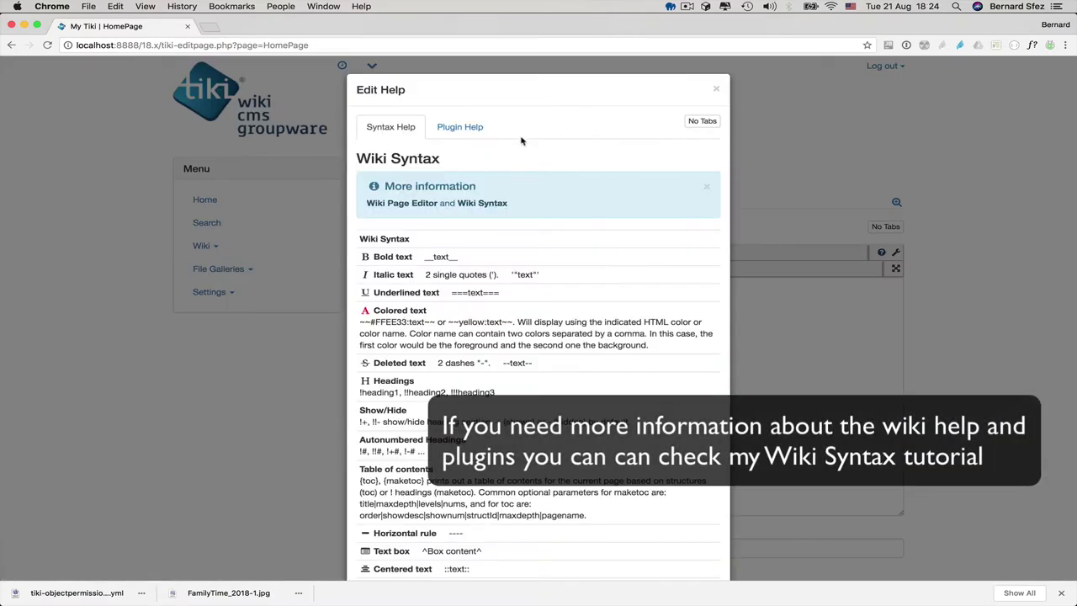
left_click(469, 135)
left_click(430, 233)
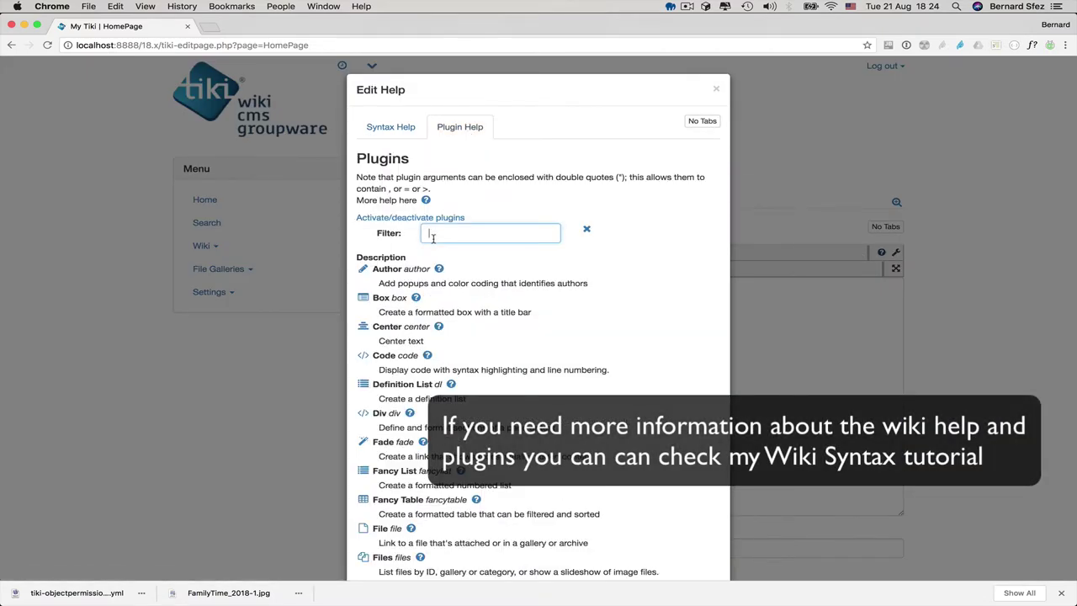
type("img")
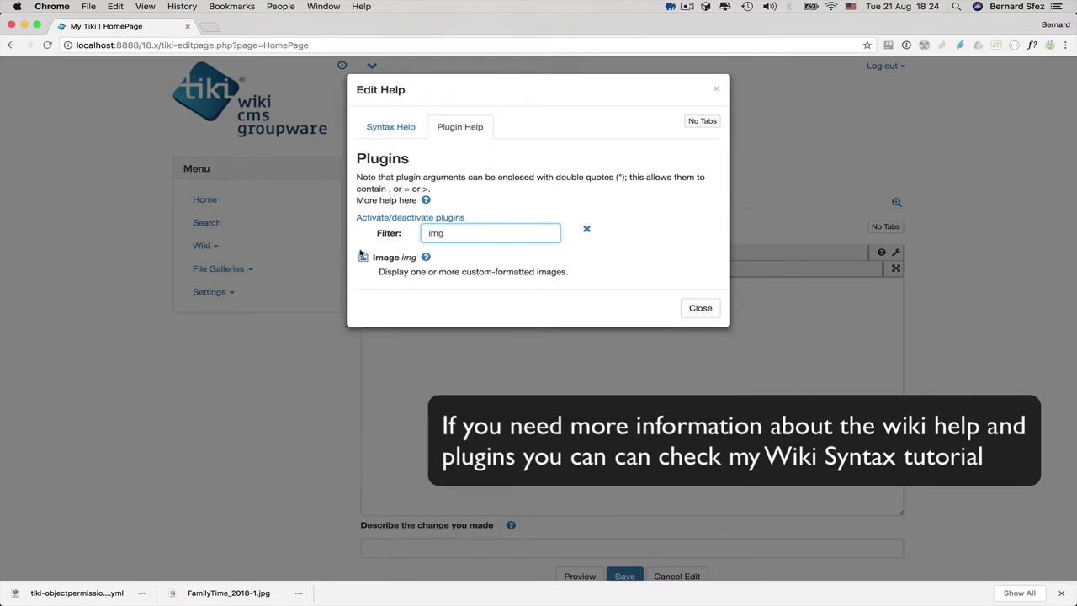
left_click(363, 257)
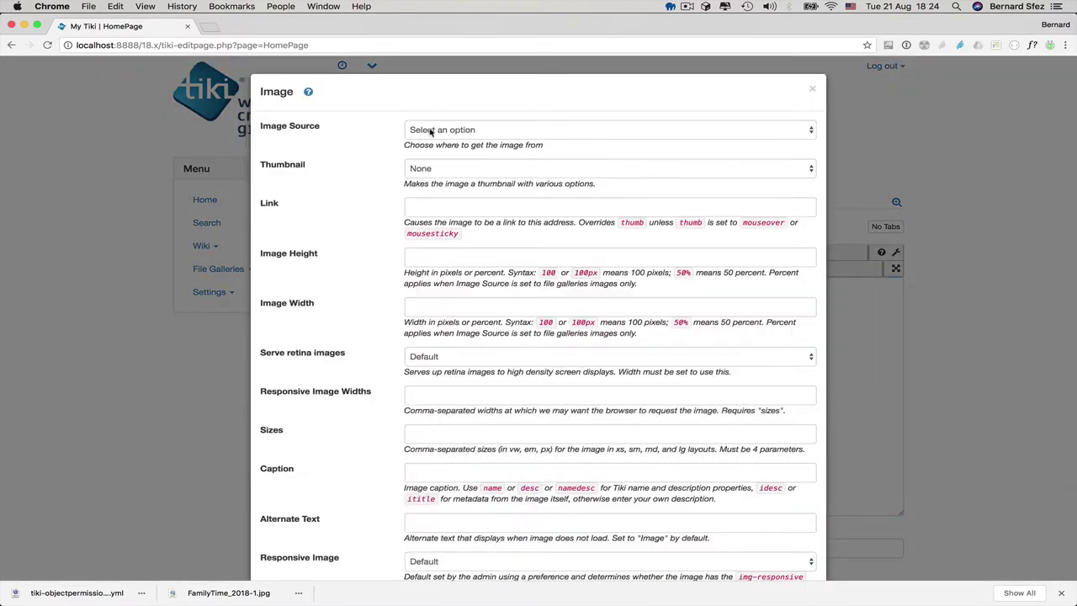
- Insert an image tag showing the Family Time file gallery as lightbox thumbnails
left_click(430, 131)
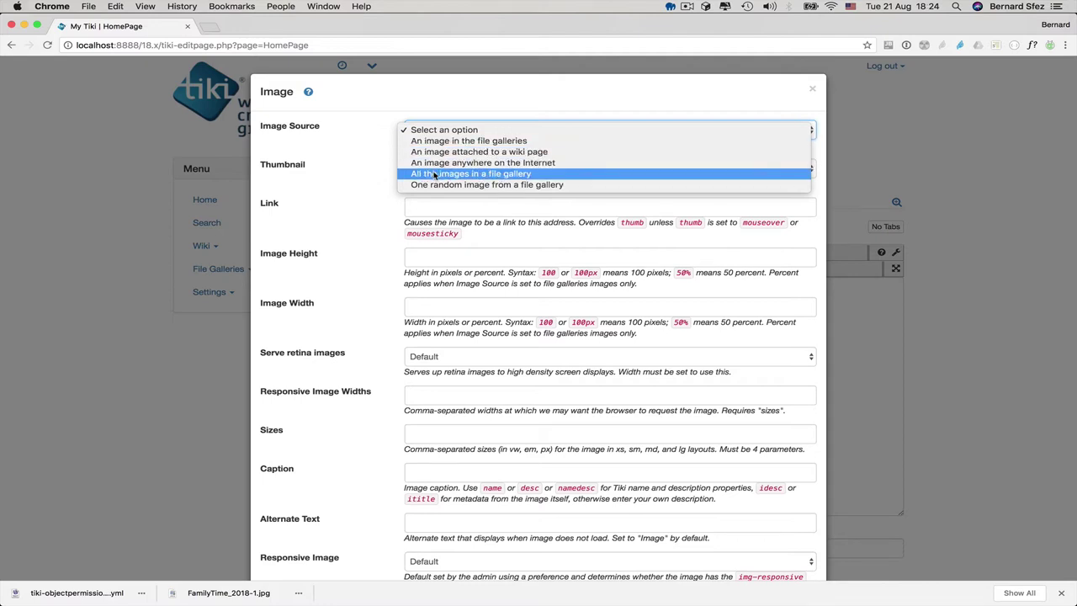
left_click(435, 174)
left_click(435, 172)
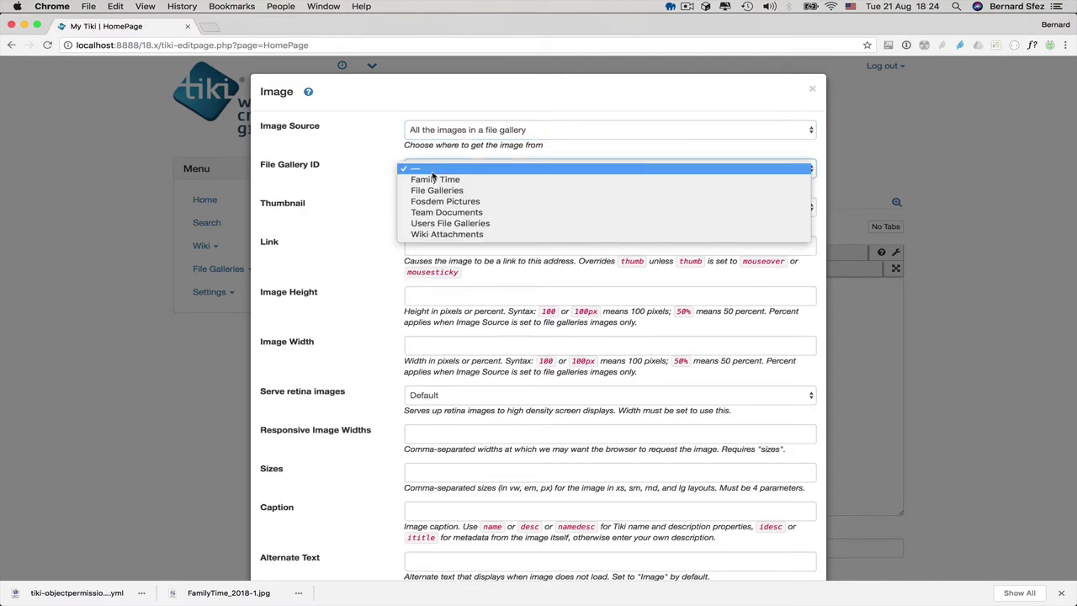
left_click(433, 179)
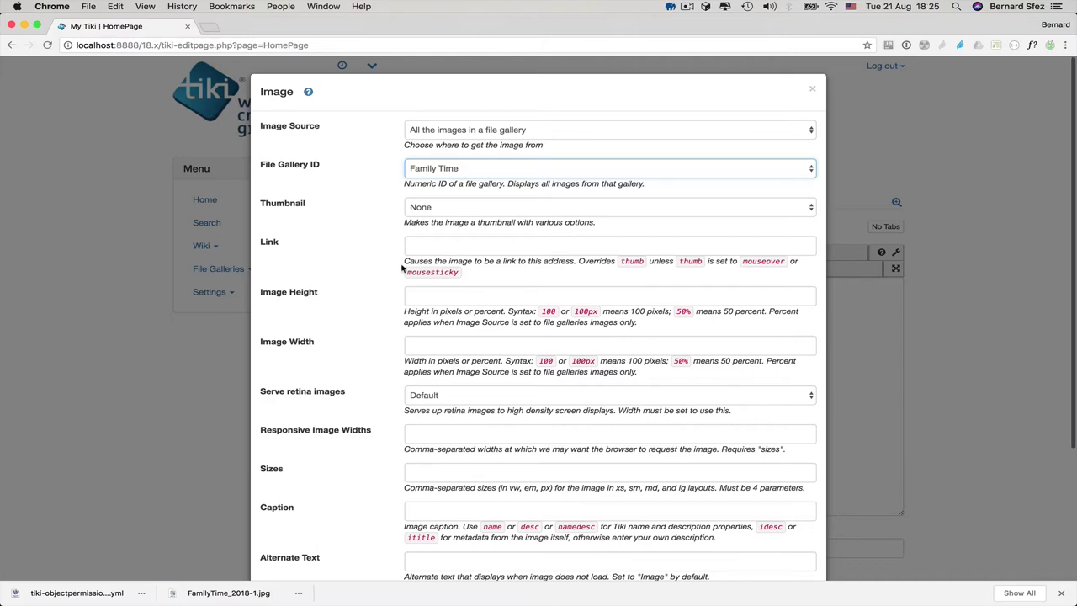
left_click(424, 210)
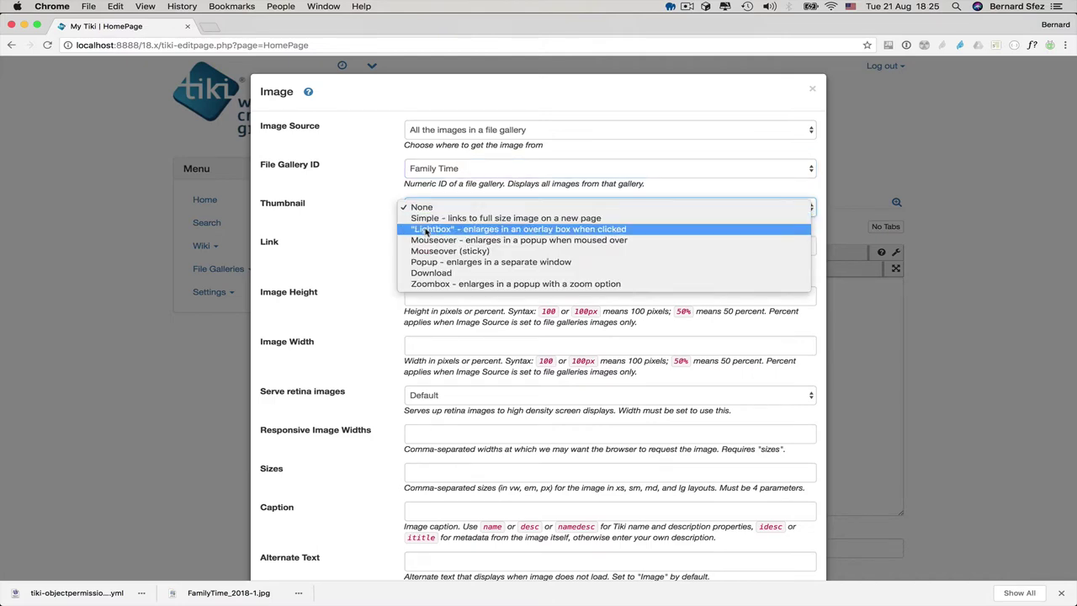
left_click(429, 229)
scroll(328, 288, "down", 5)
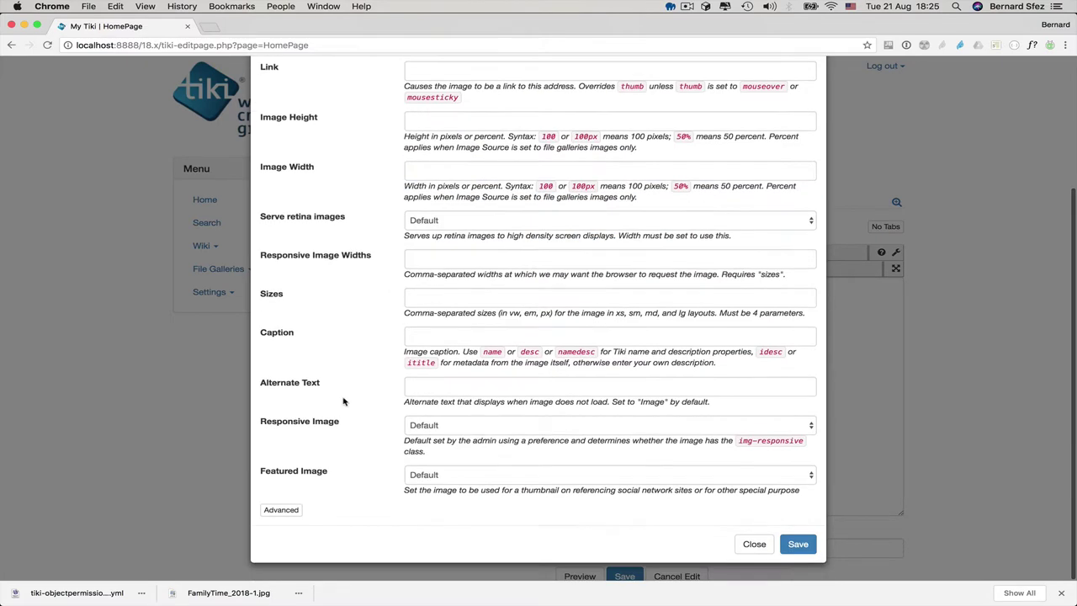
left_click(798, 544)
- Preview the HomePage and scroll through the gallery thumbnails
scroll(670, 404, "down", 1)
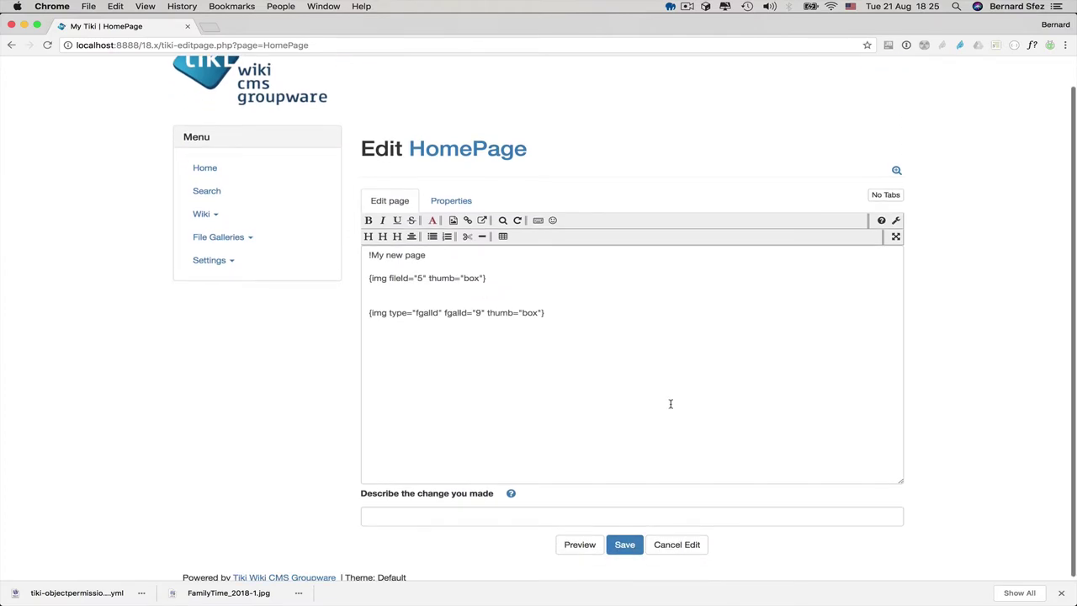
left_click(580, 546)
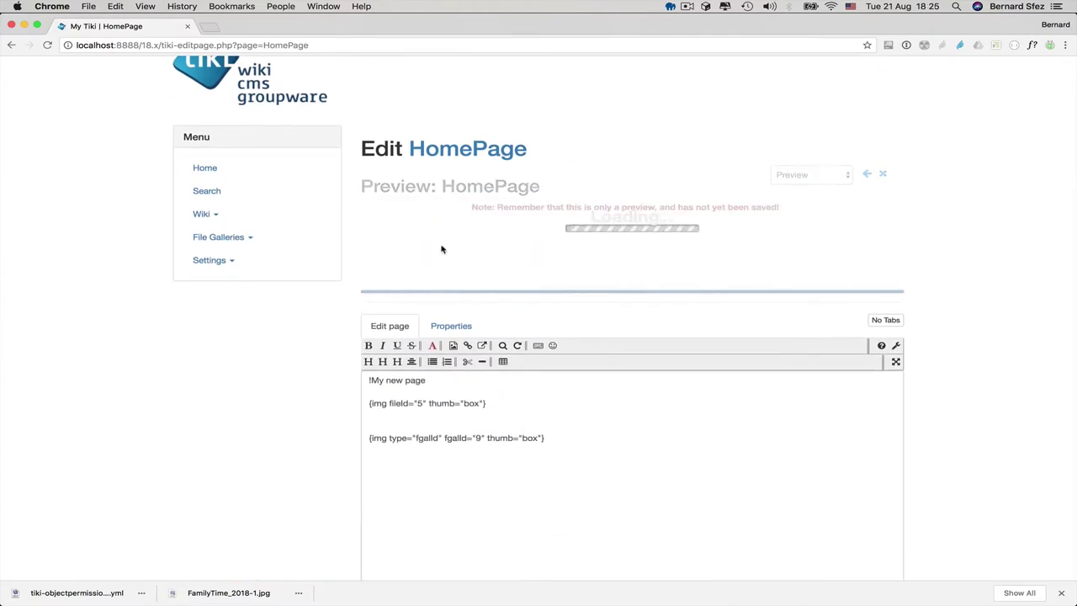
scroll(440, 244, "down", 3)
scroll(441, 250, "down", 5)
scroll(441, 249, "down", 3)
- Find the Files plugin by filtering the editor's Plugin Help for 'file'
left_click(881, 345)
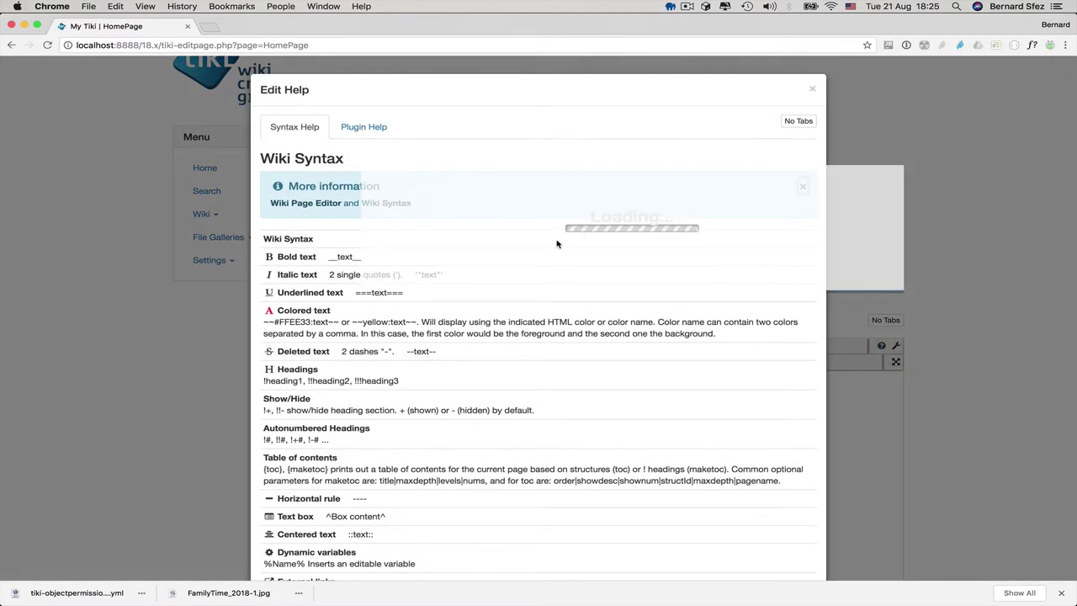
left_click(365, 128)
left_click(386, 217)
type("file")
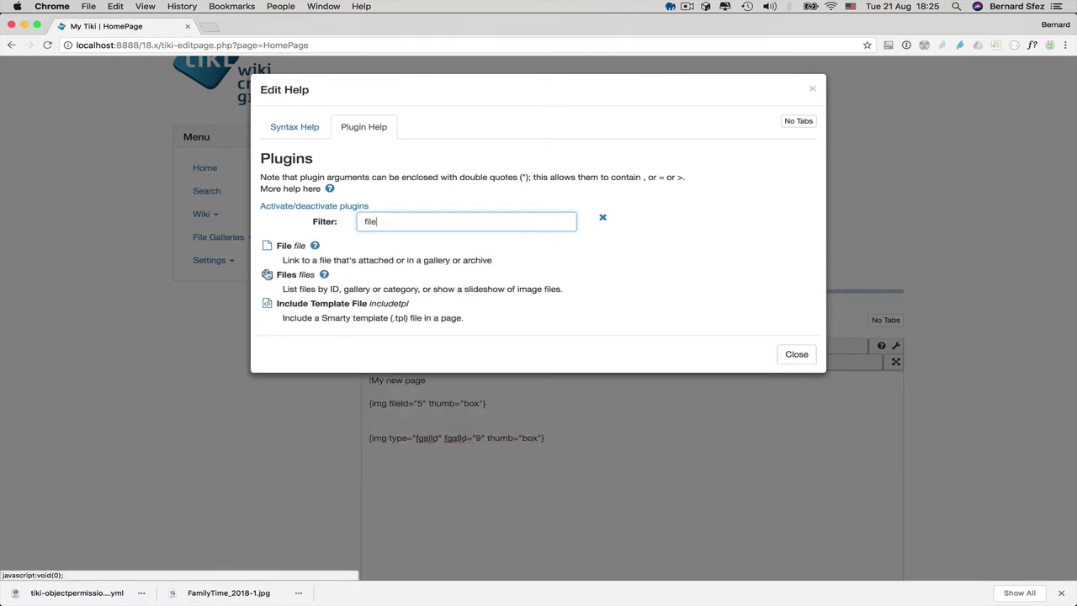
left_click(267, 274)
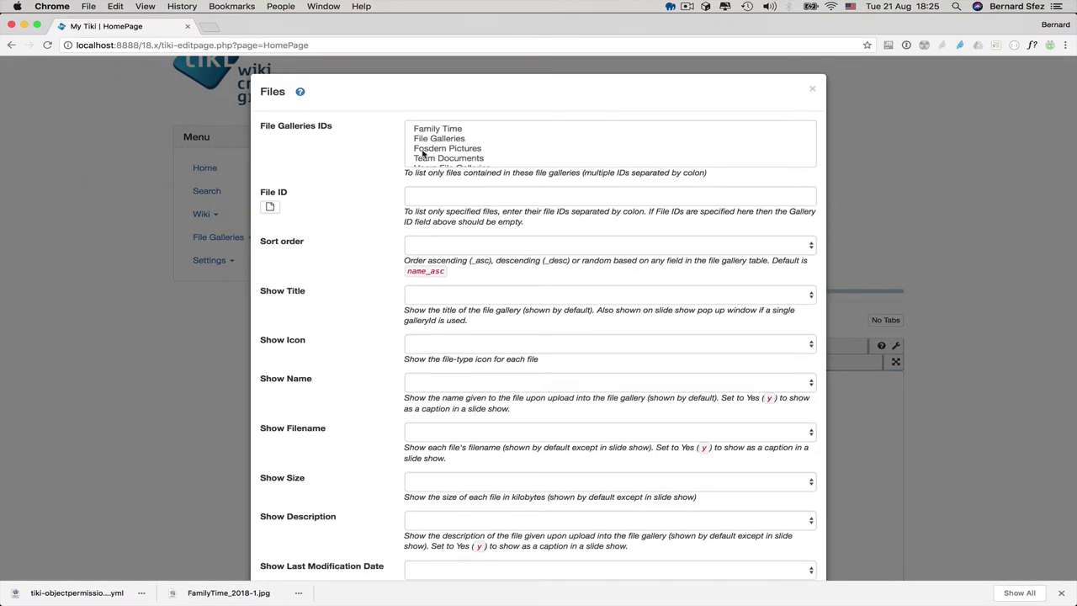
- Insert a Team Documents gallery file listing and save the HomePage
left_click(437, 160)
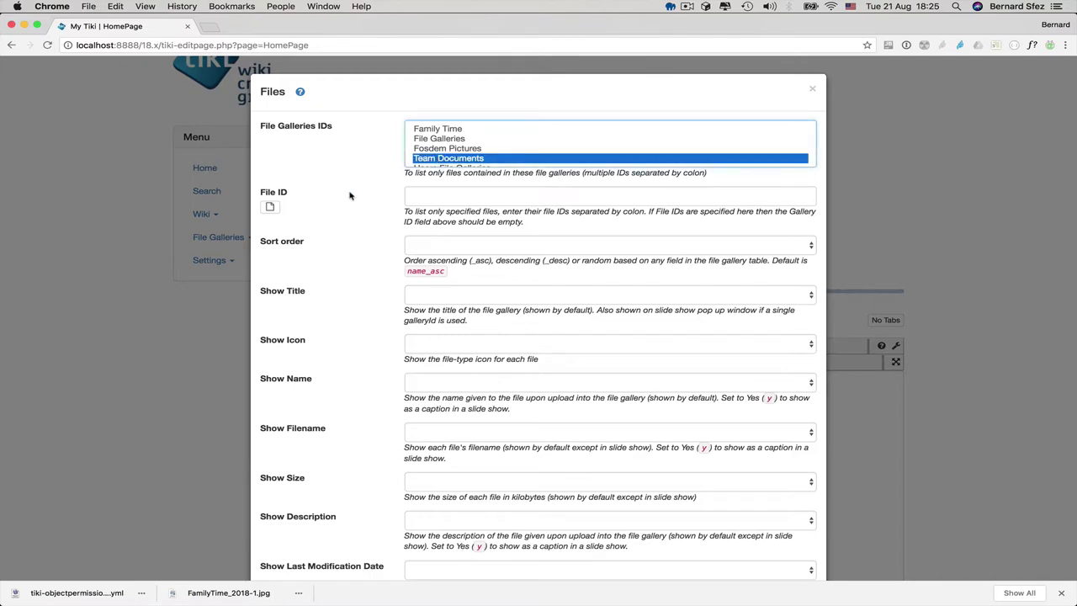
scroll(354, 252, "down", 10)
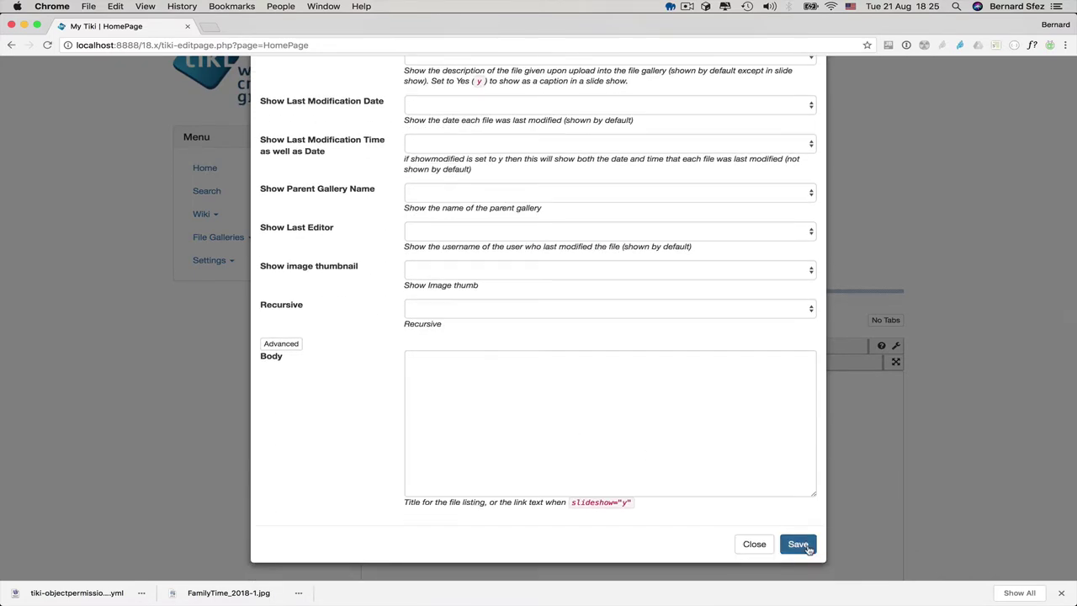
left_click(797, 543)
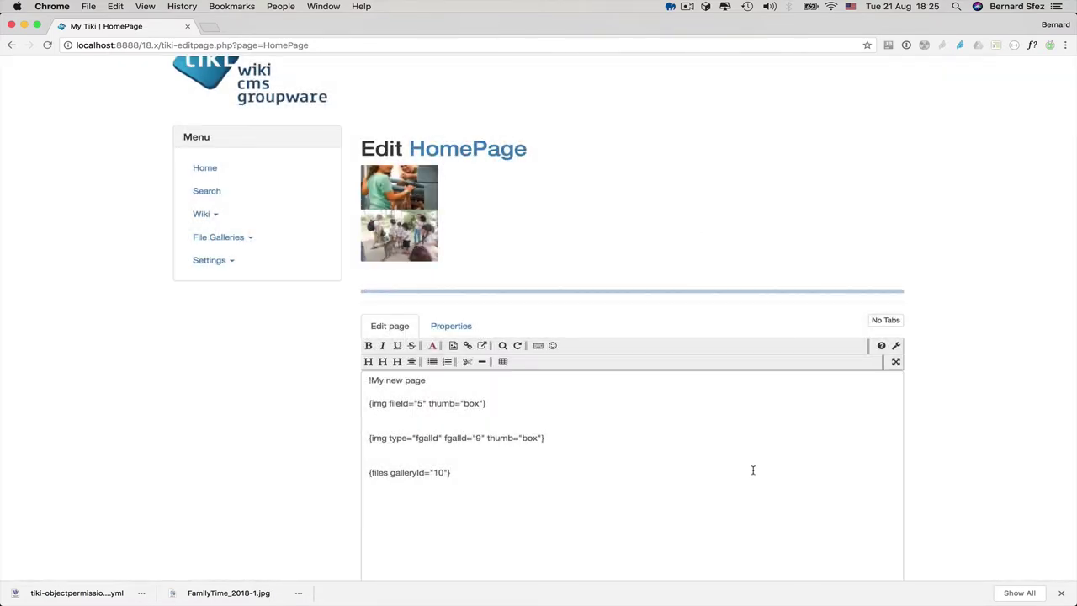
scroll(310, 480, "down", 4)
left_click(626, 543)
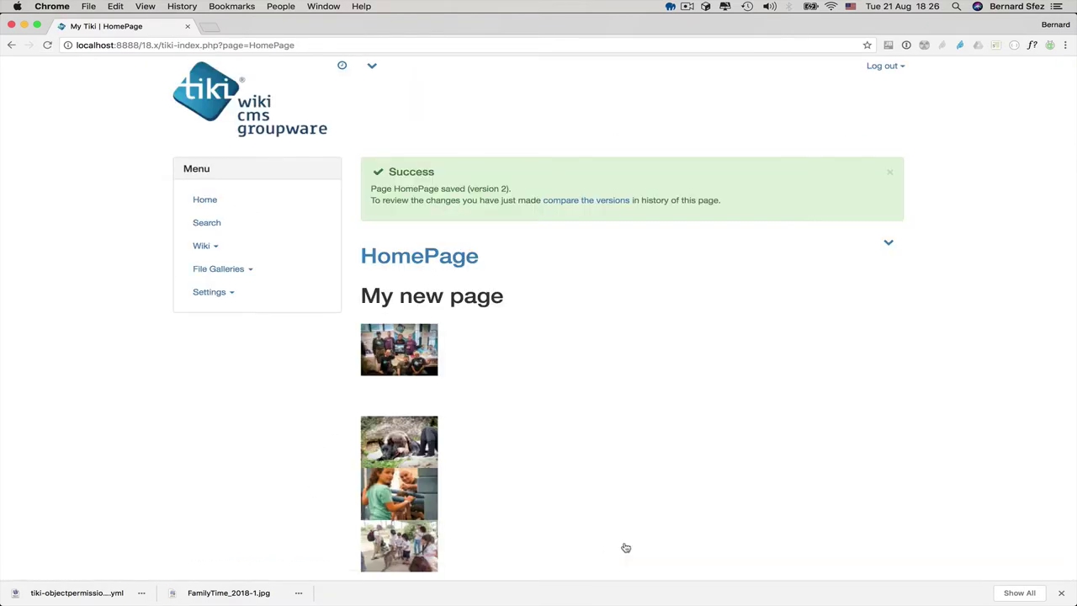
scroll(626, 548, "down", 5)
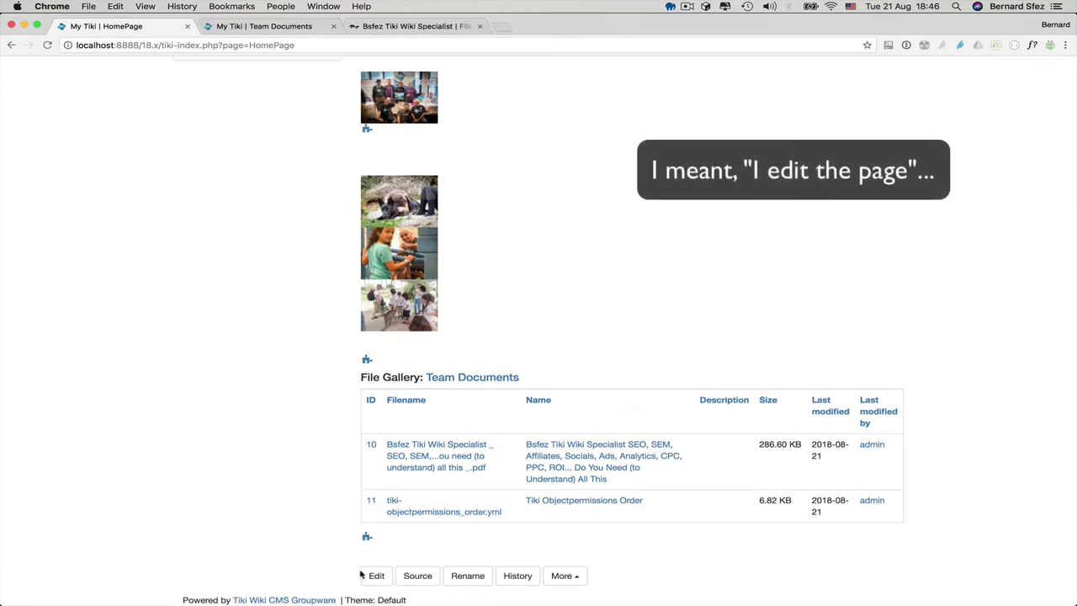
- Reopen the HomePage source on a new line and pick the Web Document Viewer plugin via filter 'we'
left_click(362, 576)
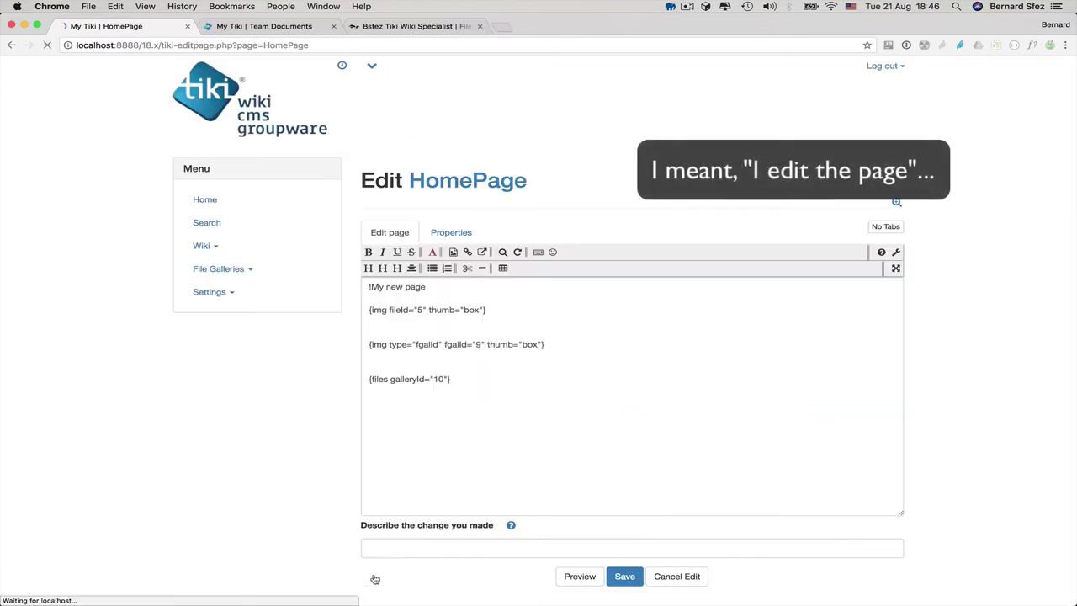
left_click(590, 386)
key("Return")
key("Return")
left_click(882, 253)
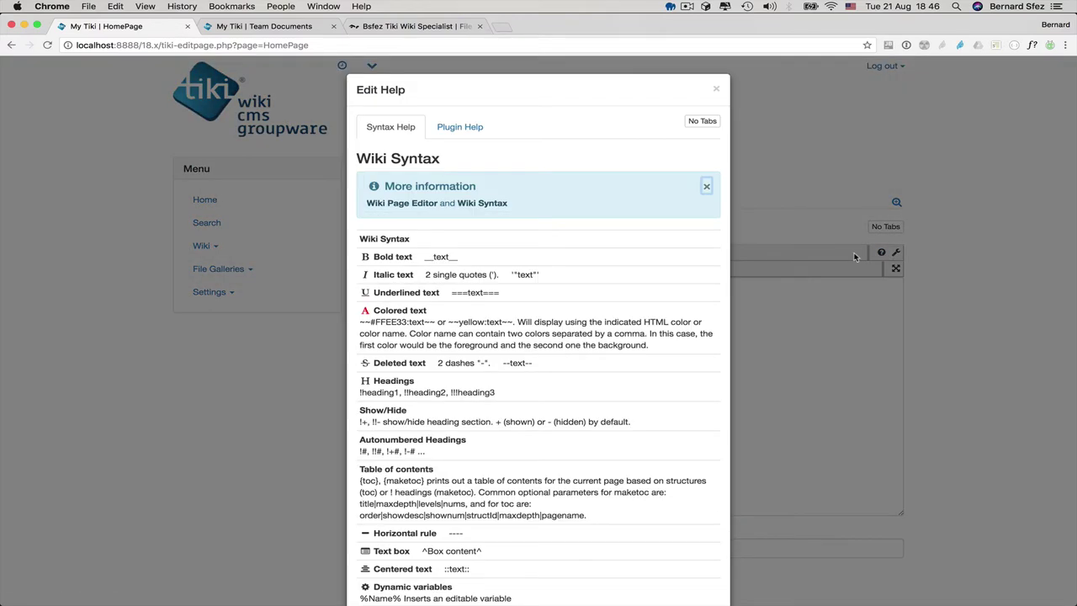
left_click(478, 130)
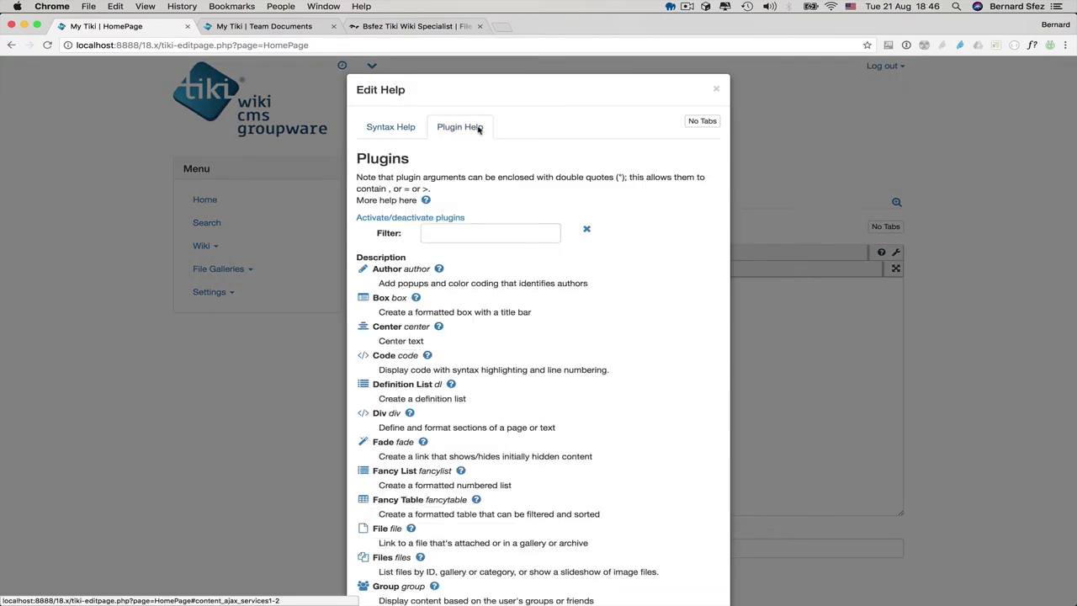
left_click(465, 232)
type("web")
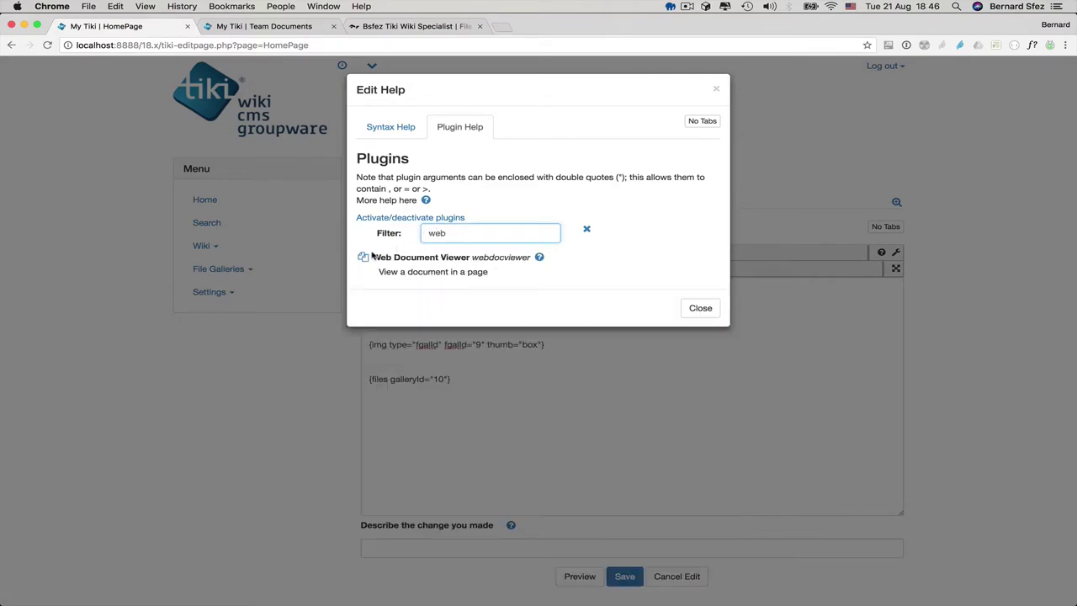
left_click(365, 261)
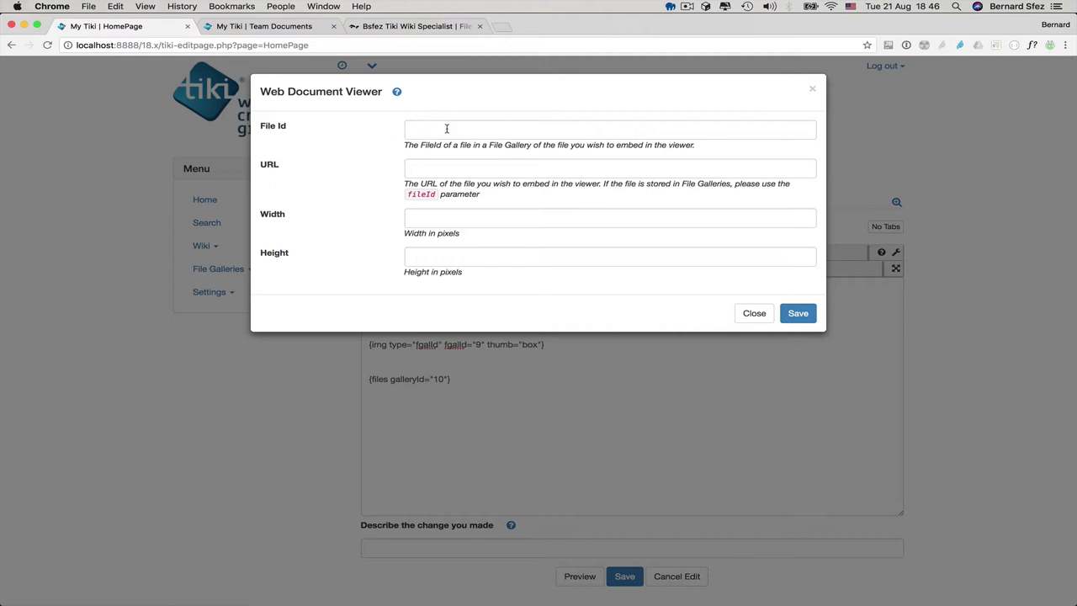
double_click(94, 45)
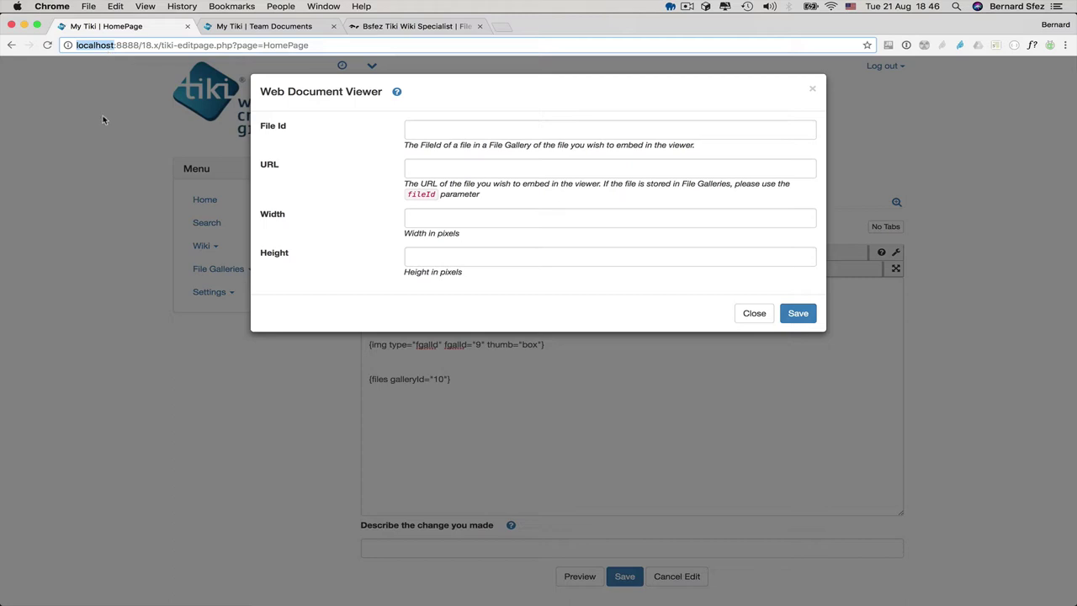
left_click(466, 167)
left_click(488, 200)
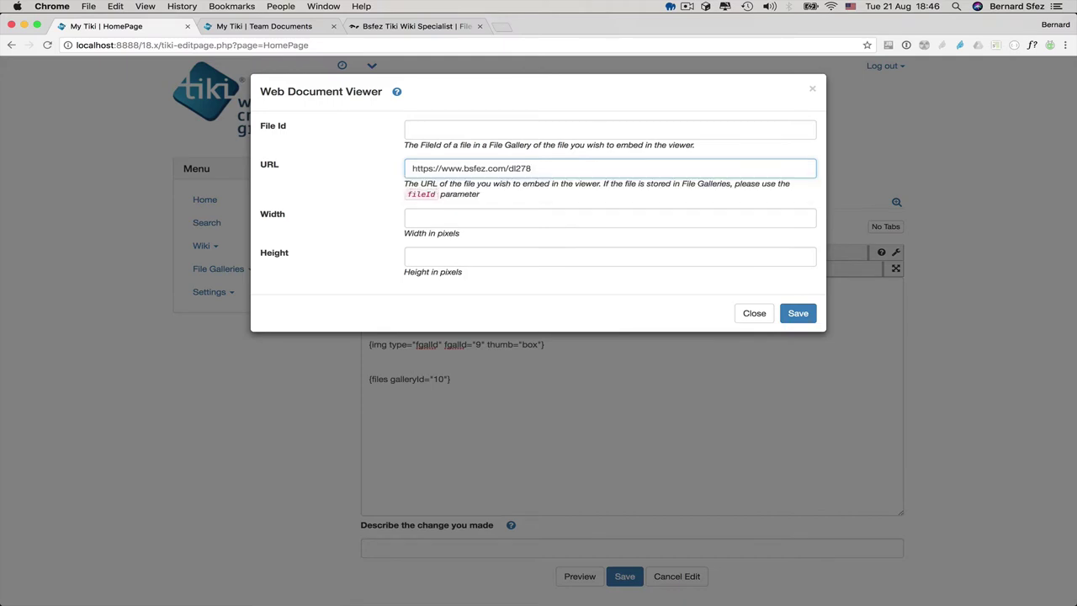
key("Tab")
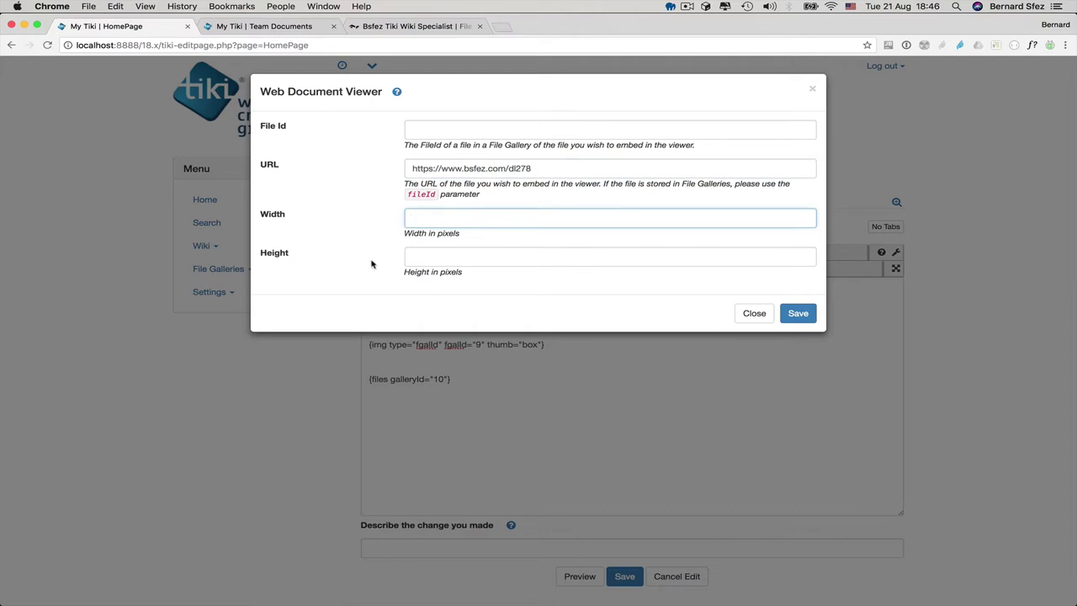
type("900")
key("Tab")
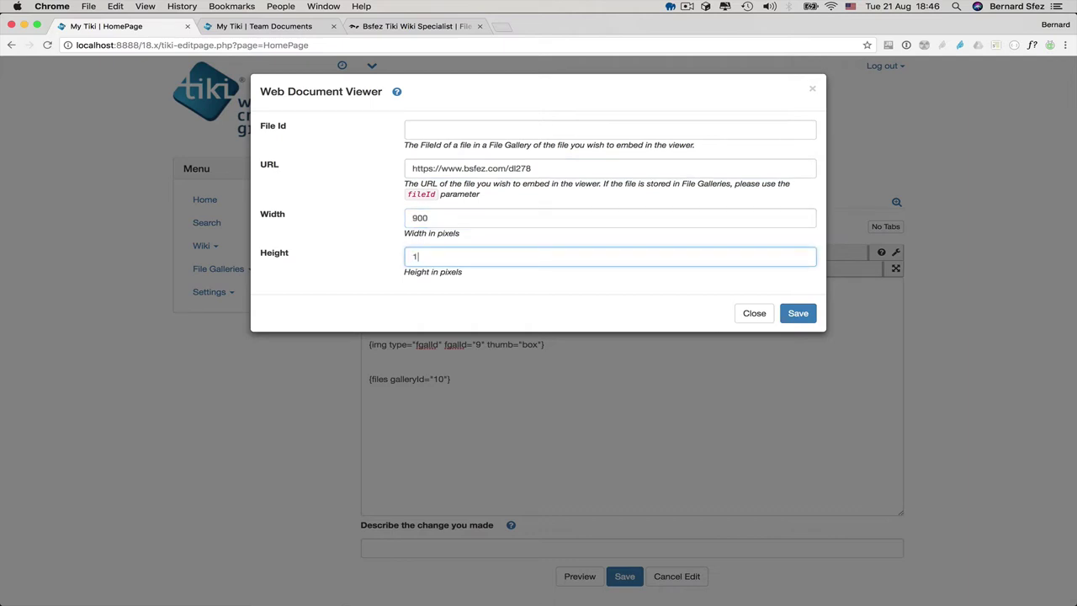
left_click(798, 313)
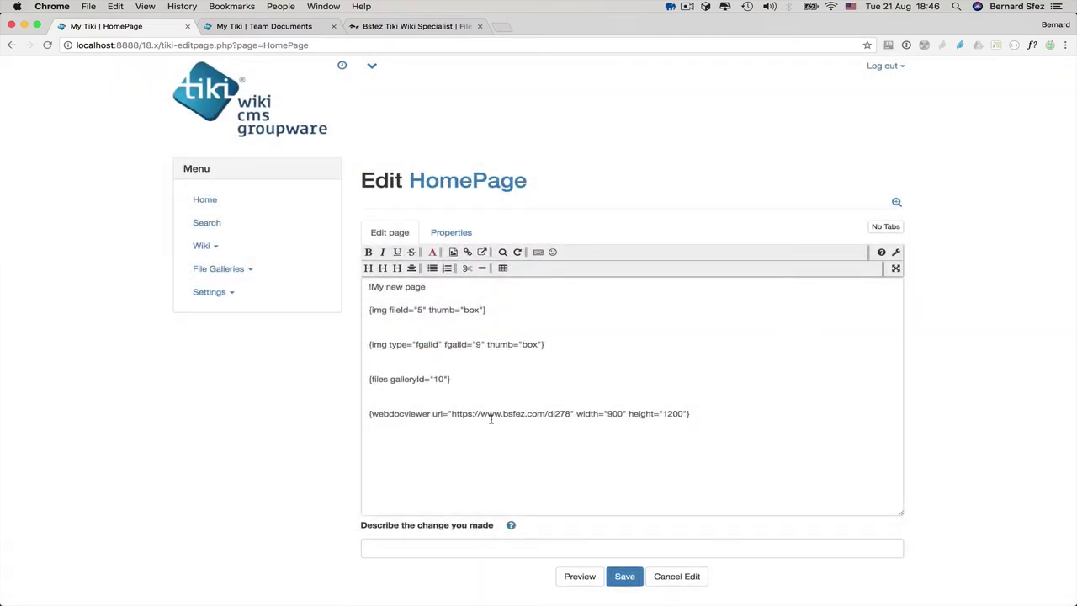
- Save the HomePage and scroll down to the embedded article viewer below Team Documents
left_click(625, 580)
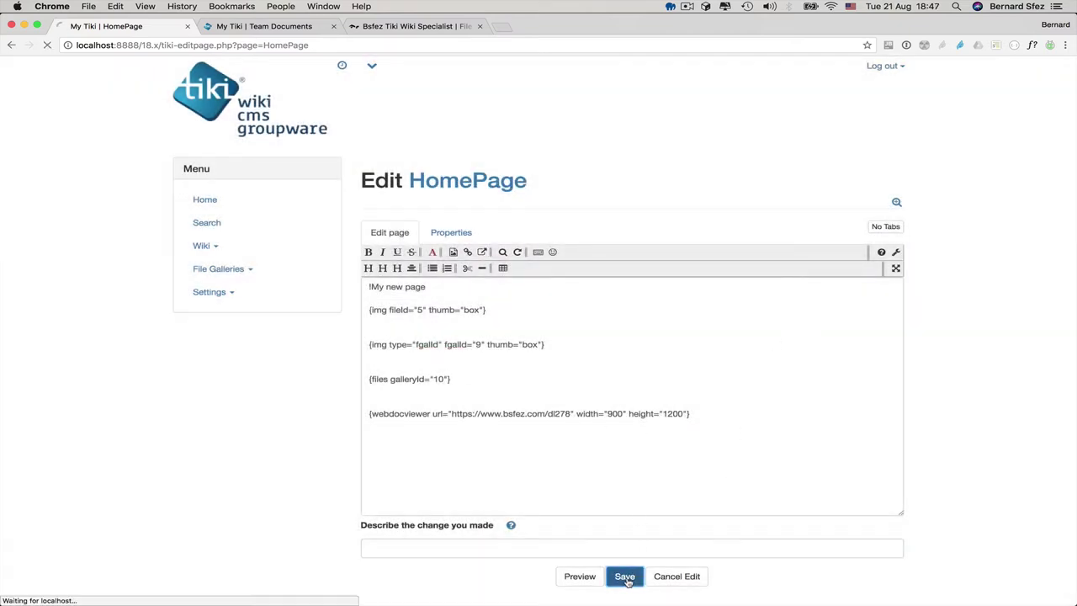
scroll(628, 582, "down", 8)
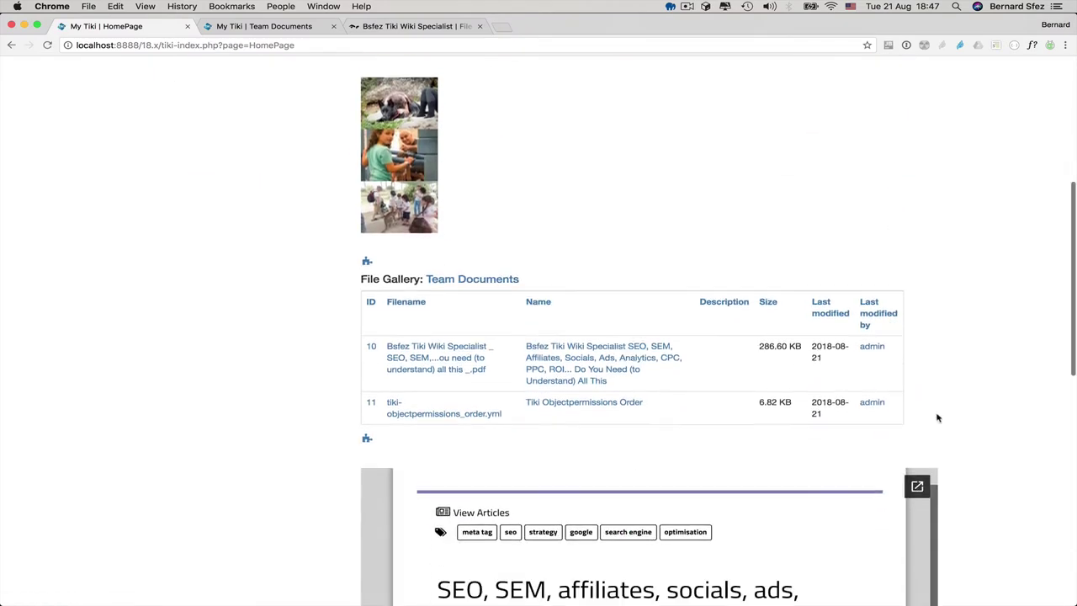
scroll(854, 208, "down", 5)
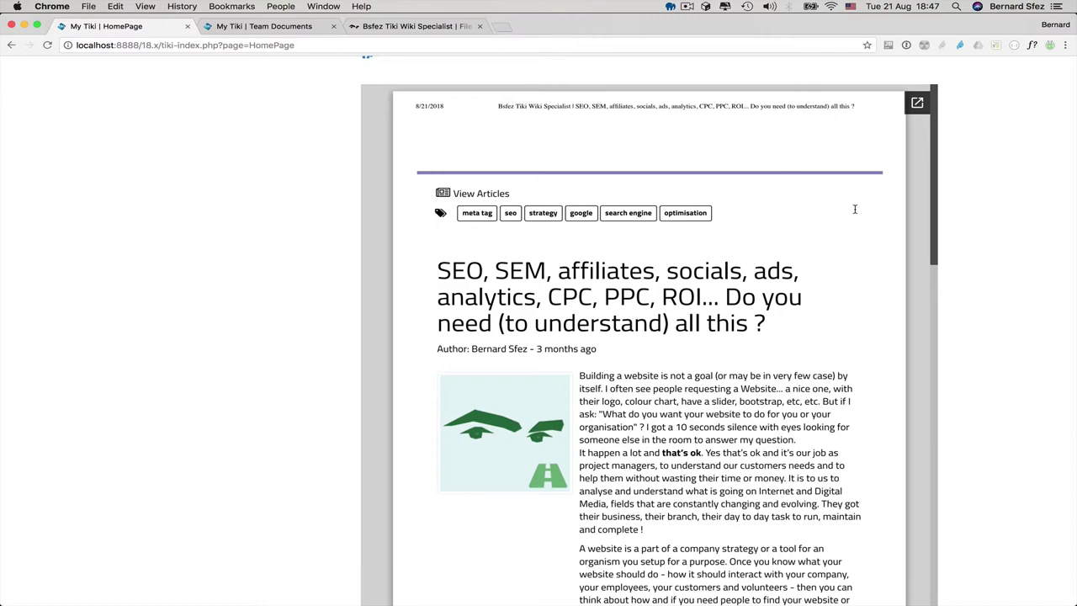
scroll(854, 208, "up", 3)
scroll(858, 320, "down", 6)
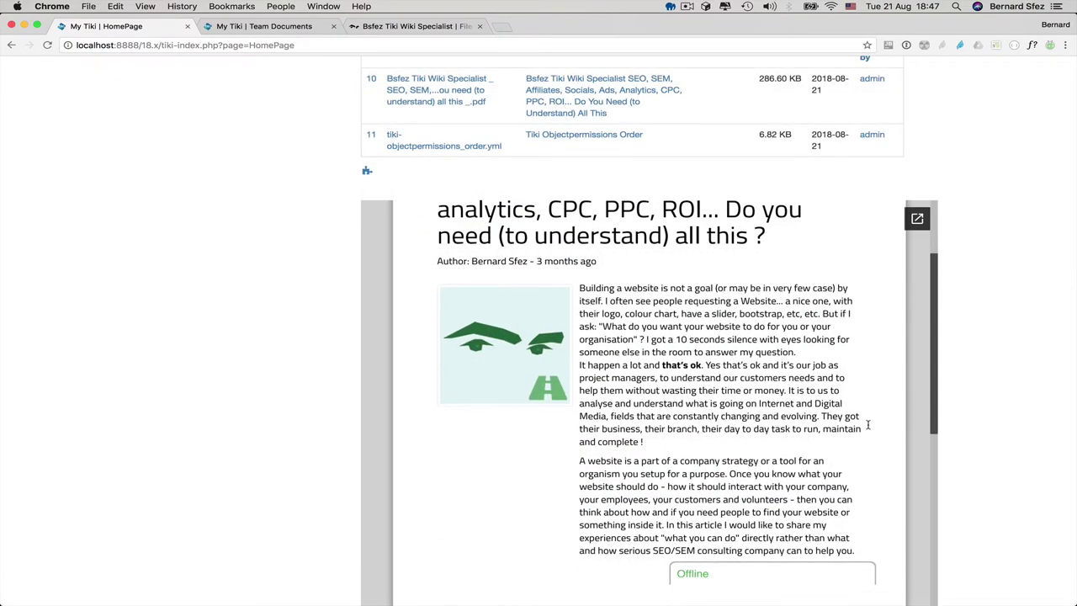
scroll(868, 425, "down", 10)
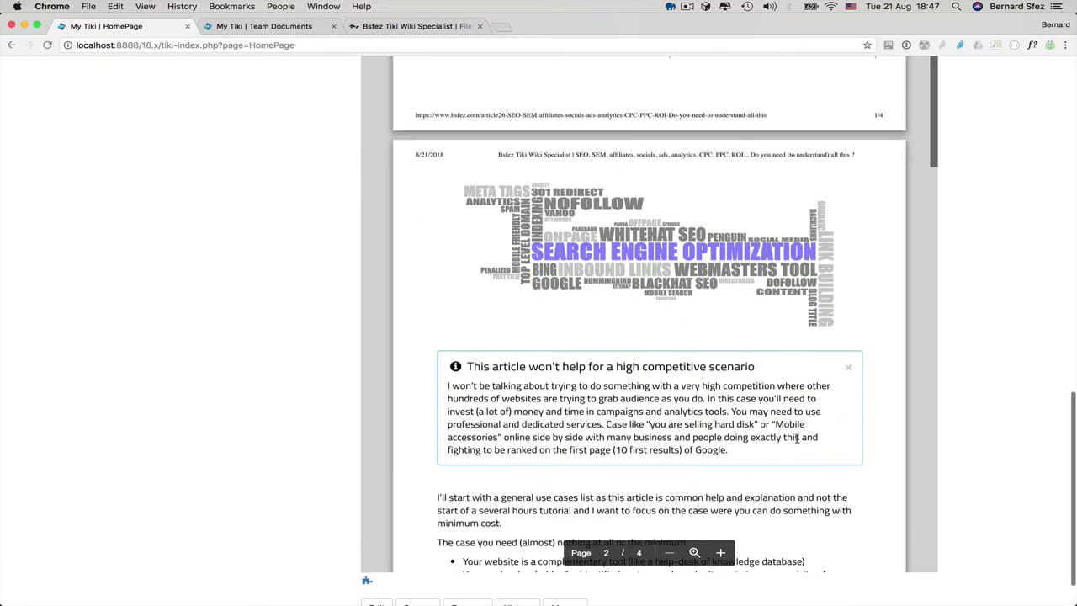
scroll(797, 438, "down", 10)
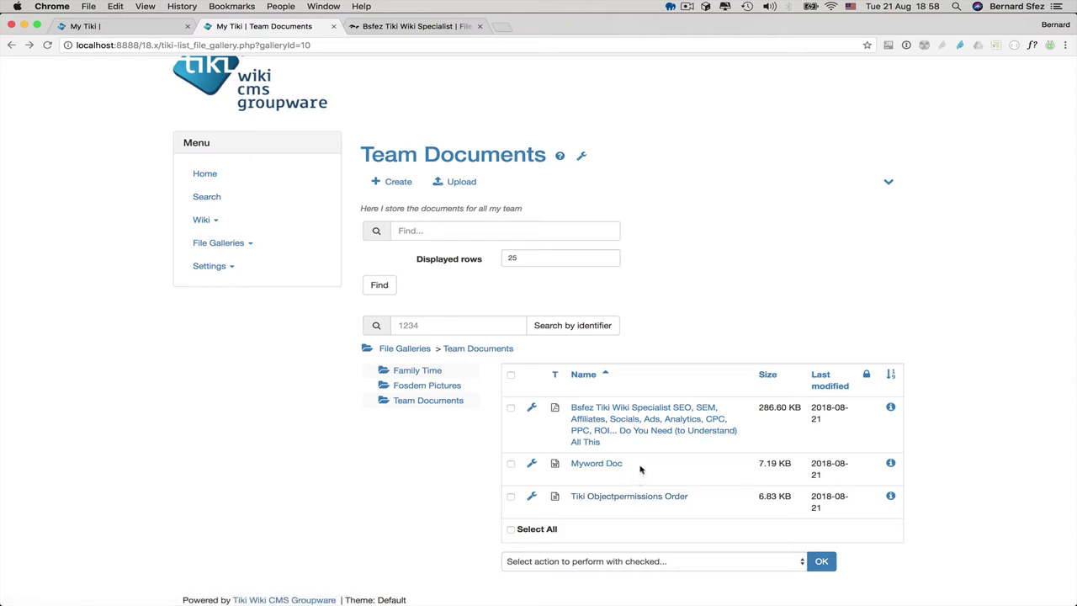
- Search the site content for 'tutorial'
left_click(208, 201)
left_click(460, 207)
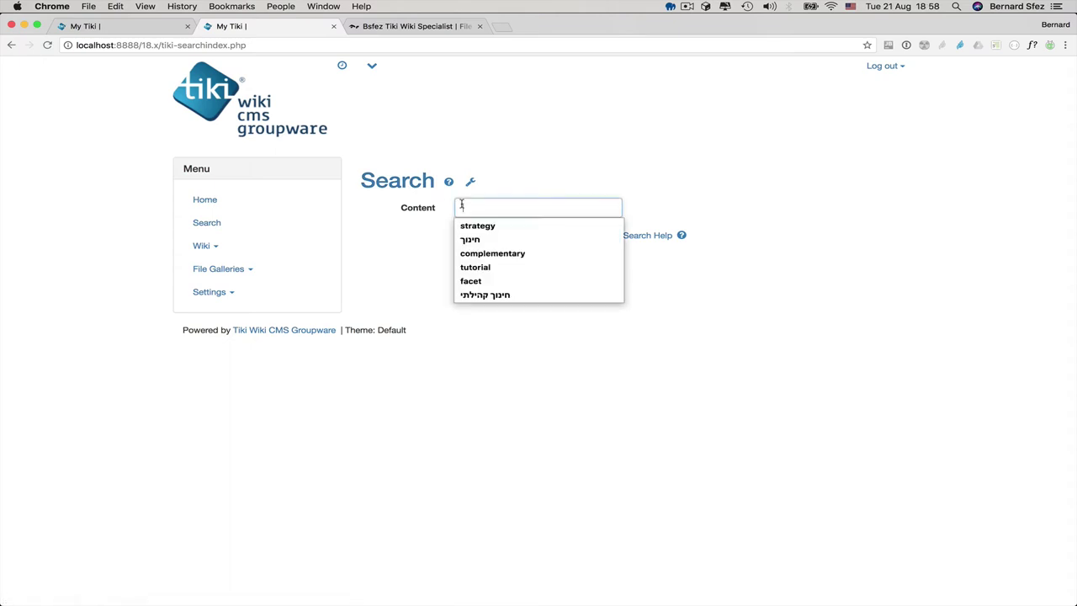
left_click(469, 267)
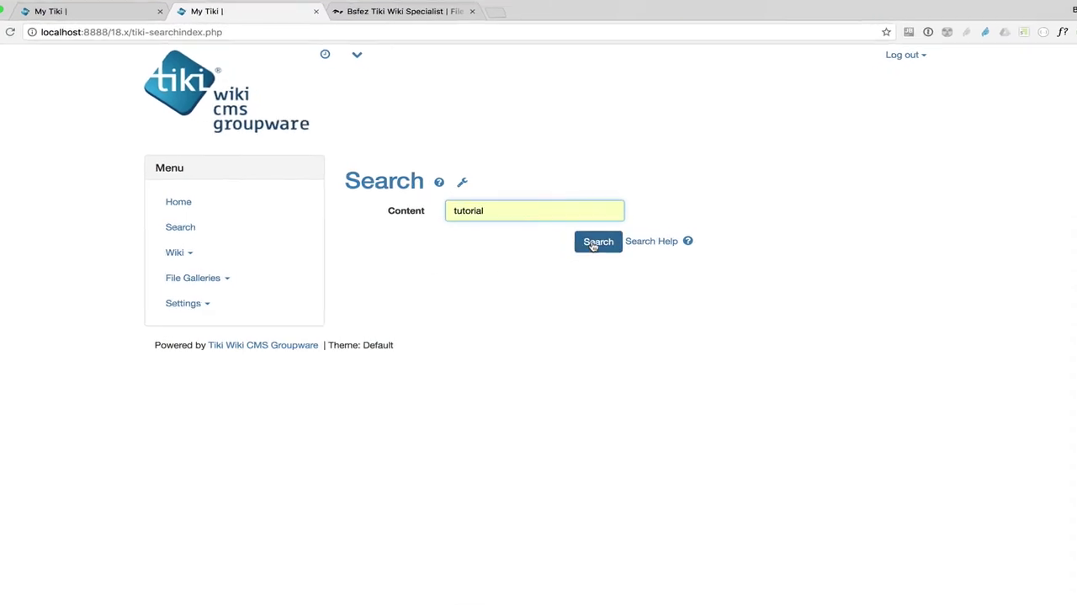
left_click(595, 243)
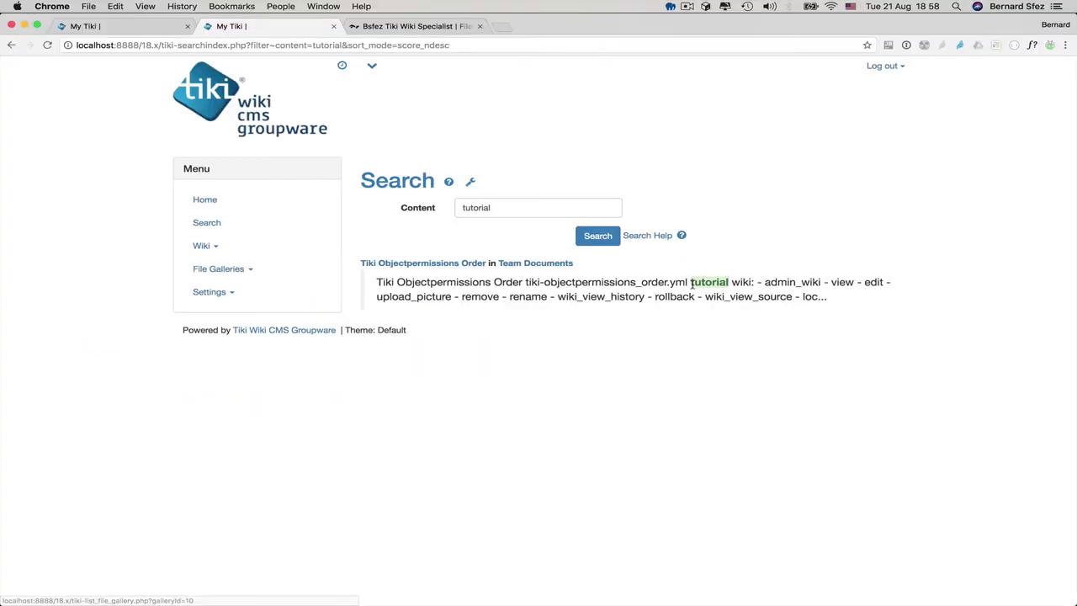
- Search again for the author's name, finding Myword Doc in Team Documents
double_click(495, 208)
type("Bern")
key("Down")
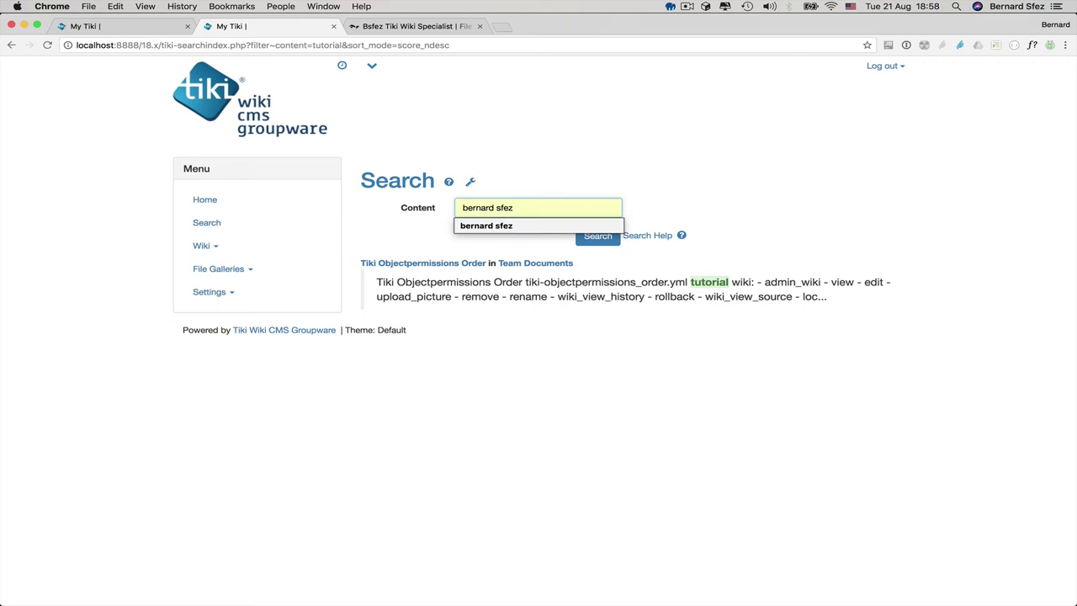
key("Tab")
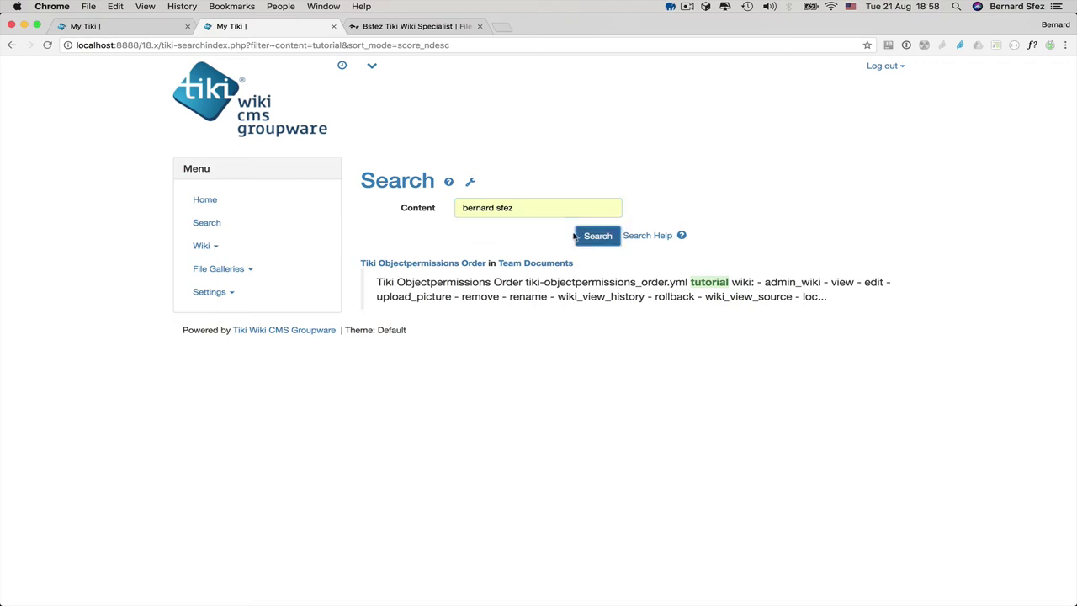
left_click(603, 242)
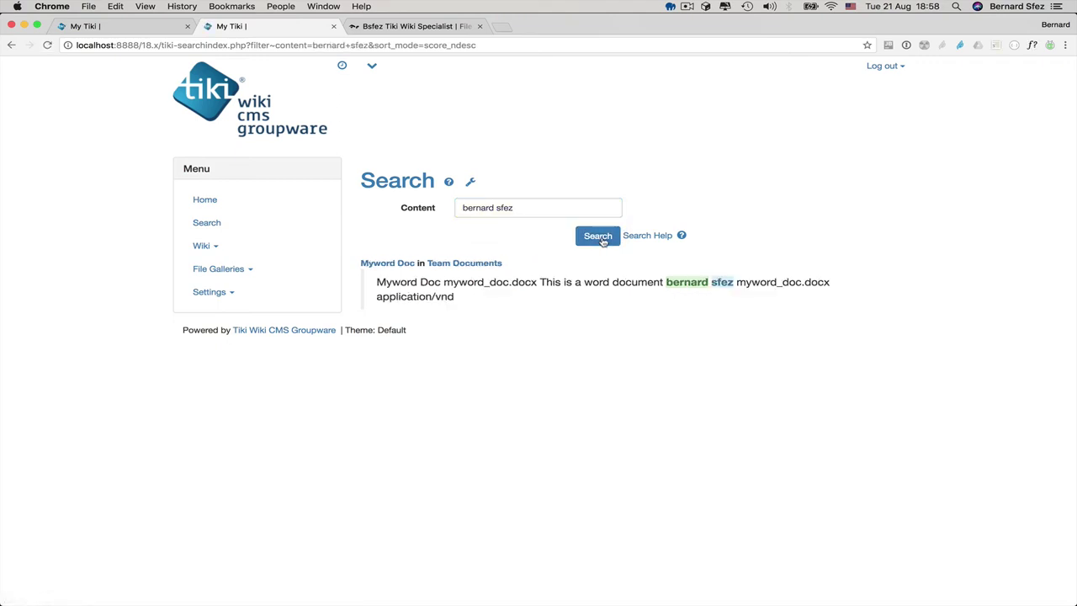